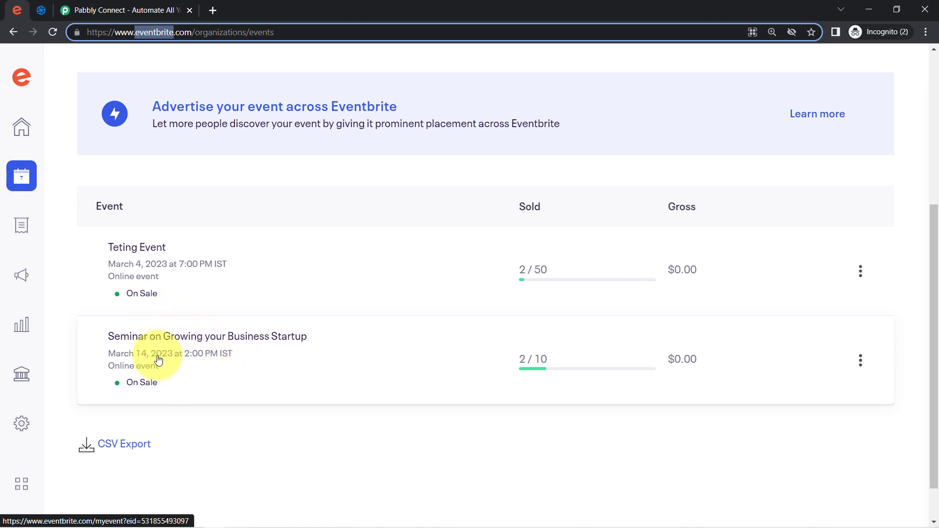
# Confirm Sendinblue's Contacts list still shows 0 contacts after a glance at the Eventbrite events page
pyautogui.click(39, 12)
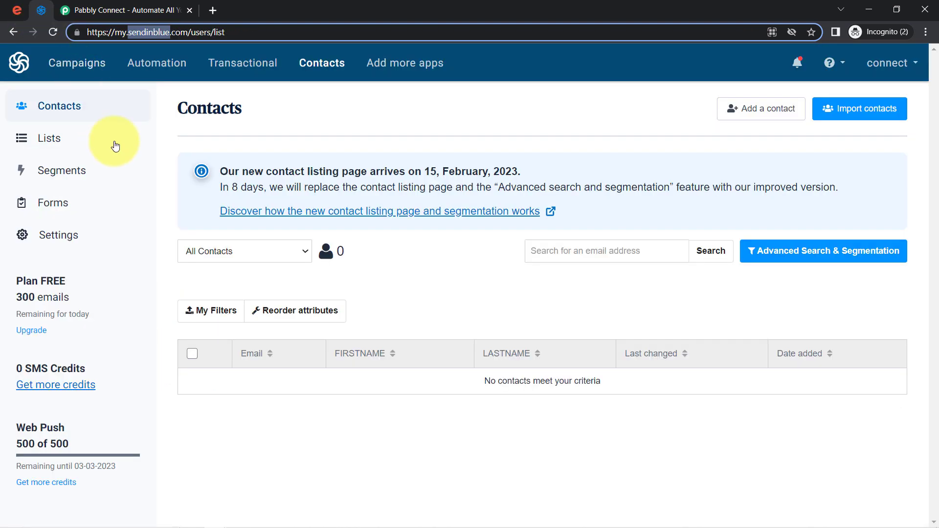
pyautogui.doubleClick(151, 32)
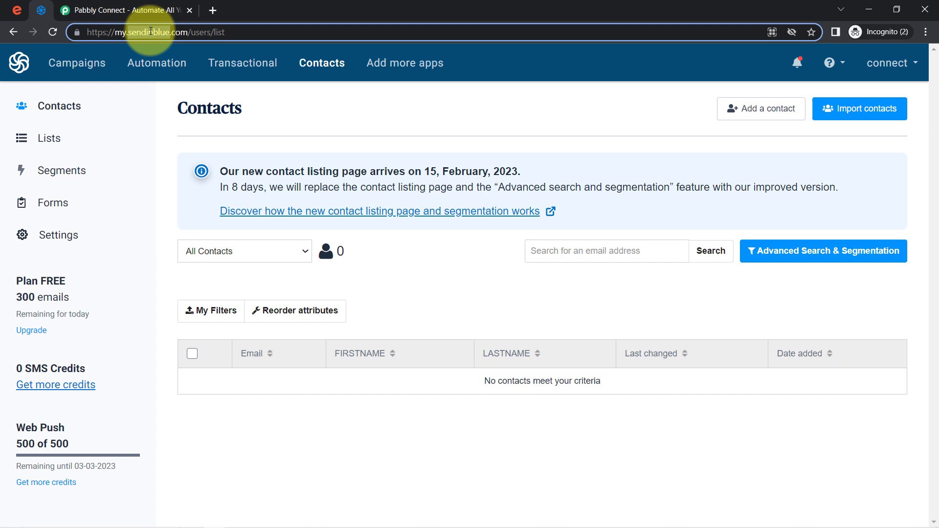
pyautogui.click(23, 10)
pyautogui.click(43, 10)
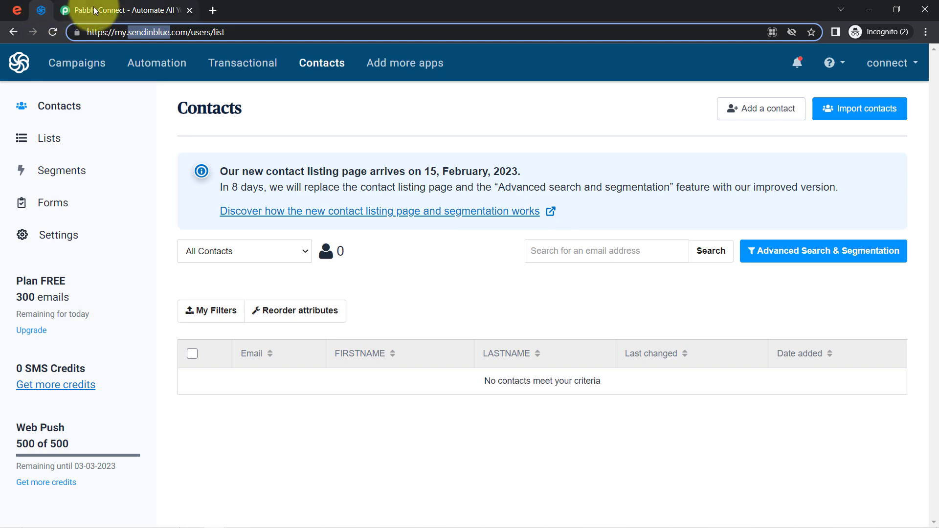
pyautogui.click(100, 11)
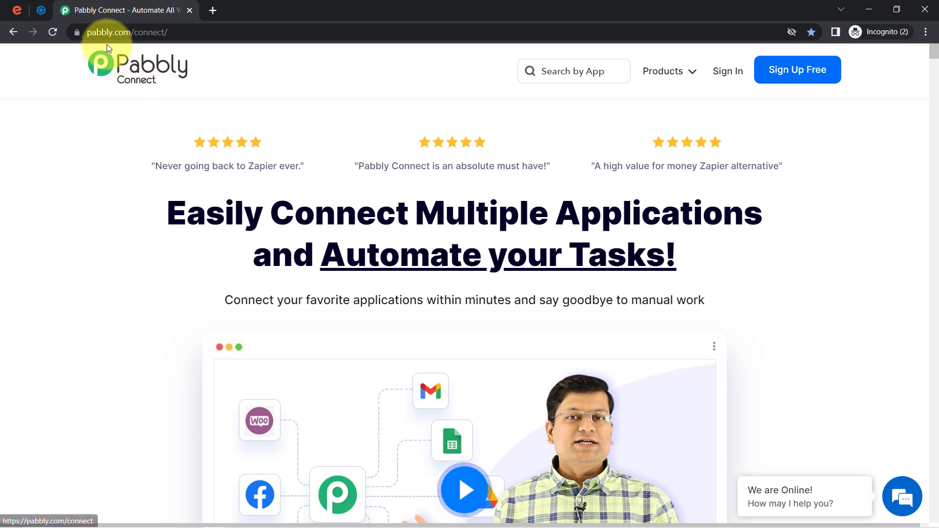
# Sign in to Pabbly and launch Pabbly Connect from All Apps to reach its workflow dashboard
pyautogui.moveTo(206, 216); pyautogui.dragTo(549, 256)
pyautogui.click(102, 33)
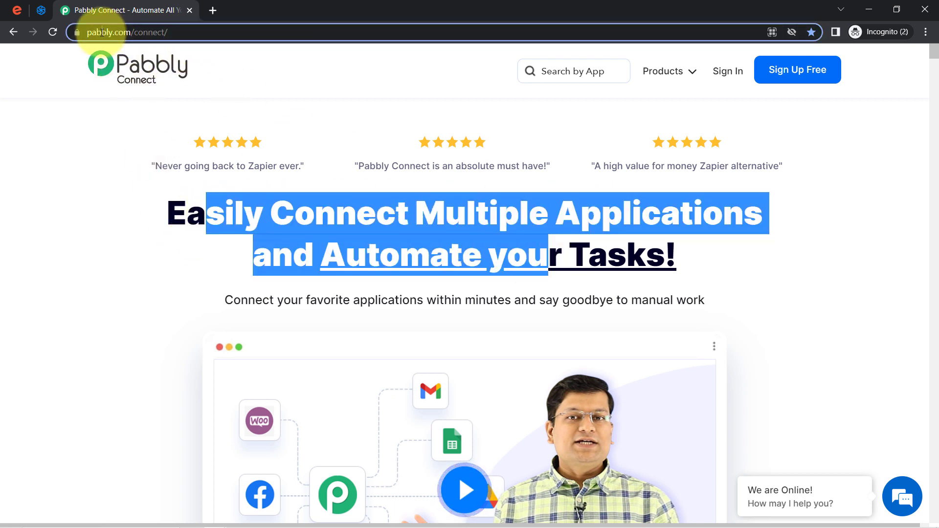
pyautogui.moveTo(102, 32); pyautogui.dragTo(215, 32)
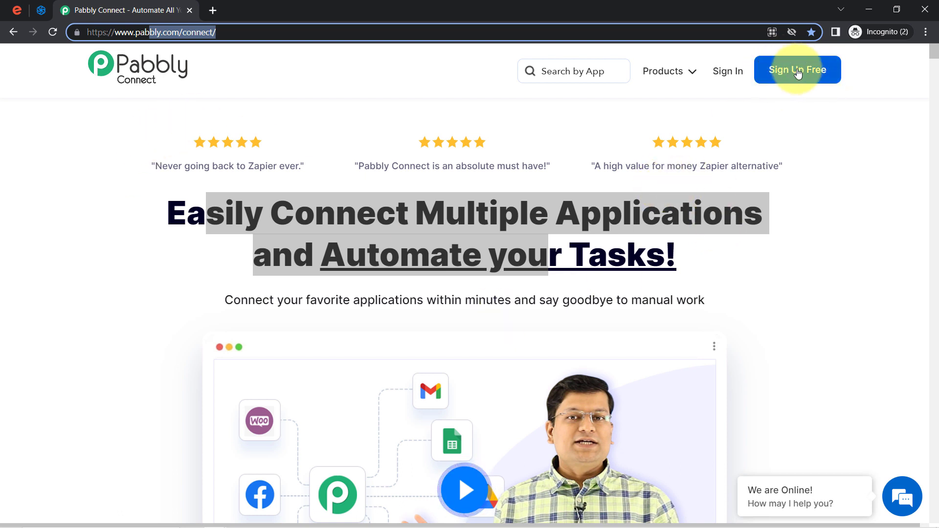
pyautogui.click(726, 72)
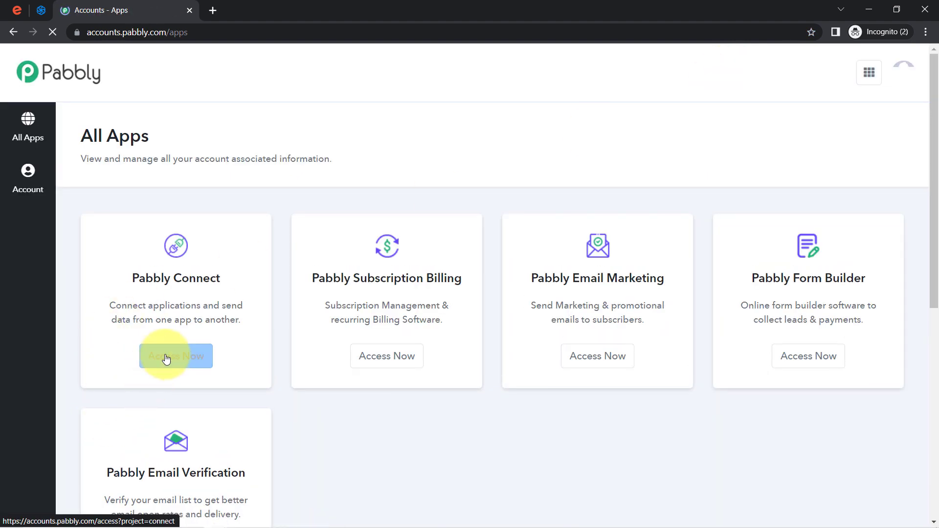
pyautogui.click(170, 357)
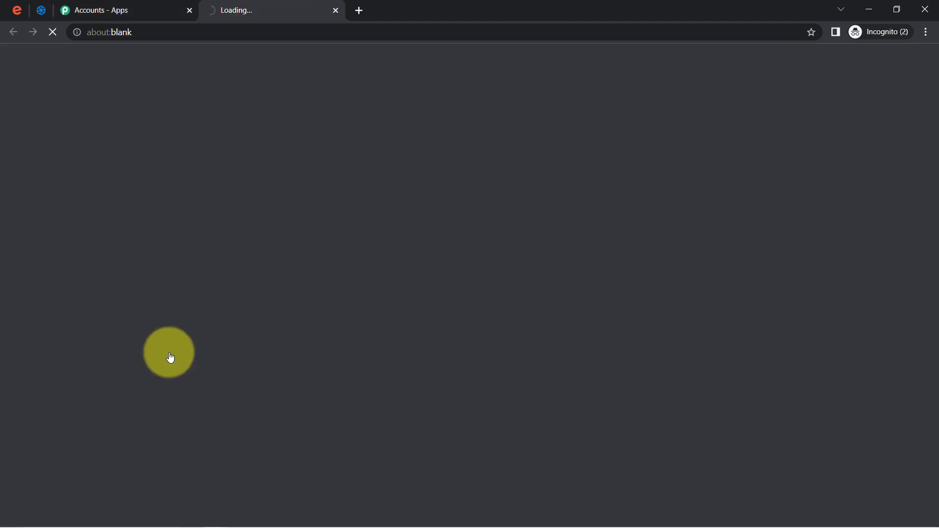
pyautogui.click(163, 5)
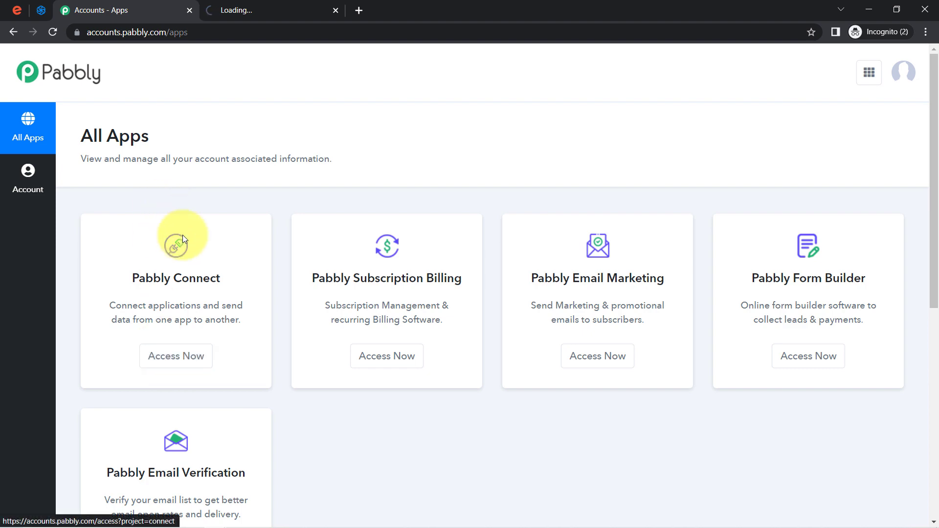
pyautogui.click(220, 4)
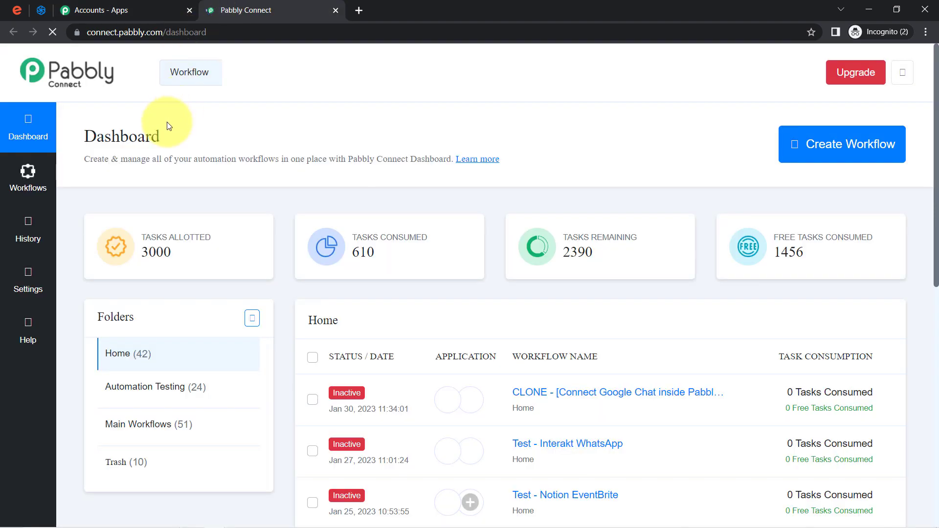
pyautogui.moveTo(112, 138); pyautogui.dragTo(154, 142)
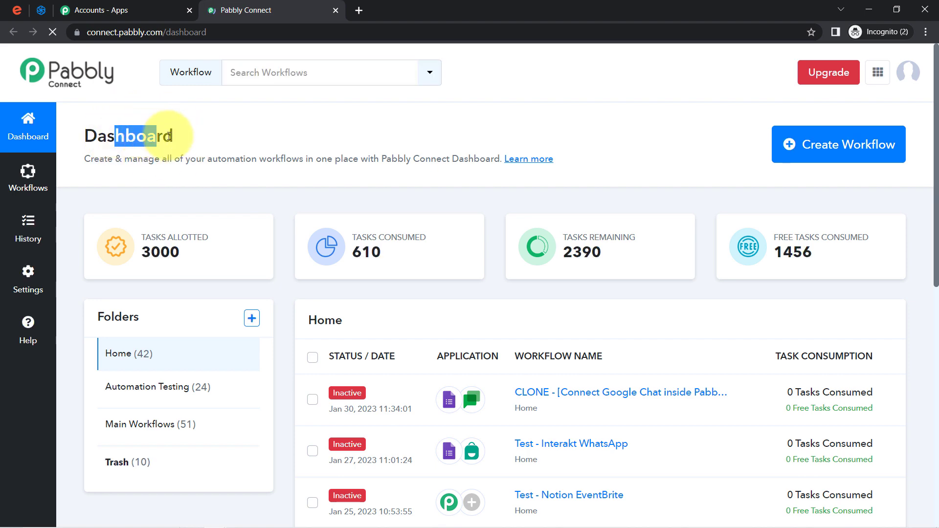
# Create a workflow named 'When Someone Register for Event in Eventbrite -> Add him as Subscriber in Sendinblue'
pyautogui.click(813, 154)
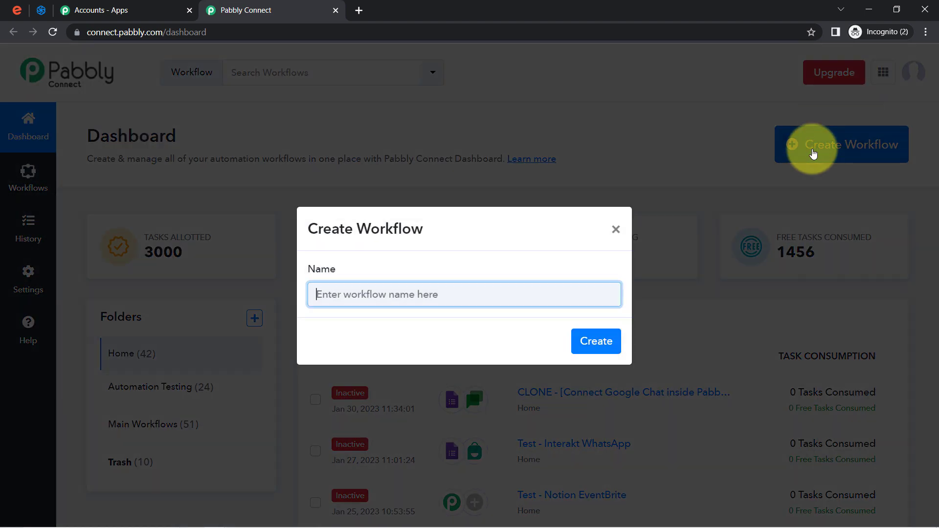
pyautogui.moveTo(338, 239); pyautogui.dragTo(424, 233)
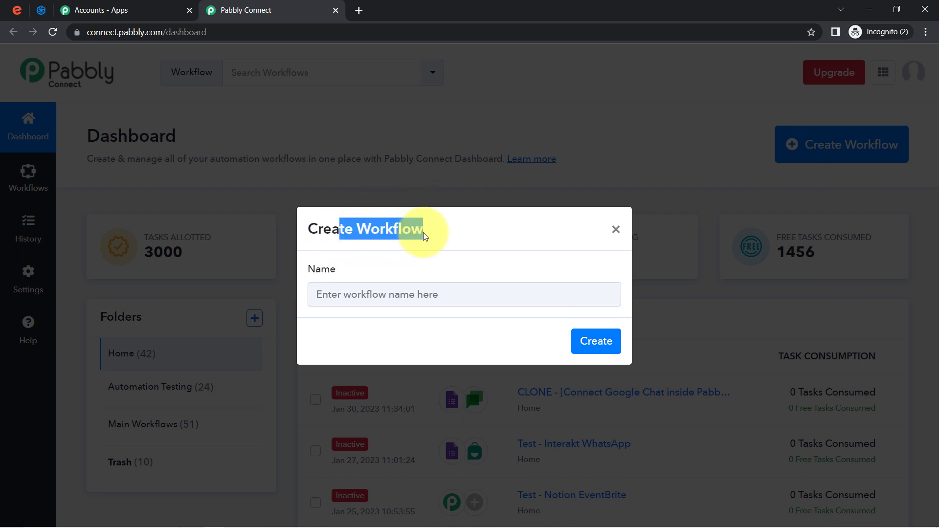
pyautogui.click(359, 289)
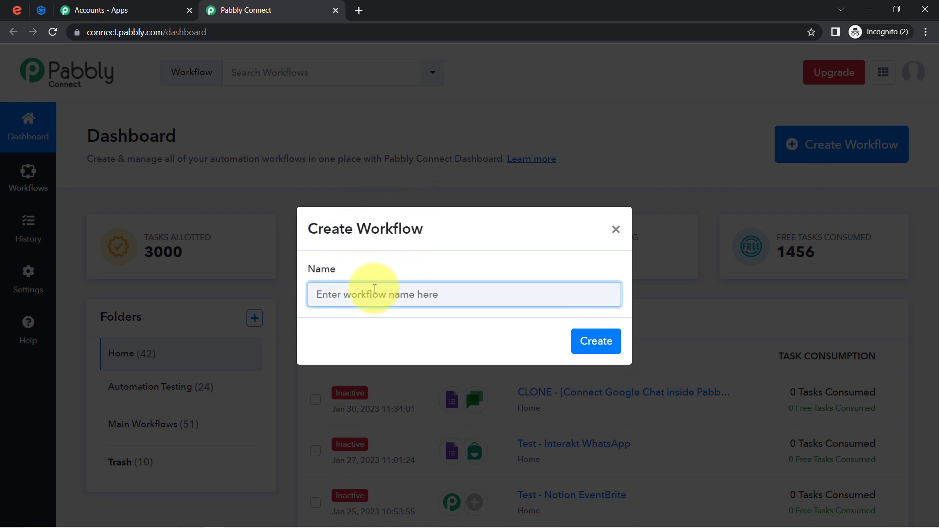
pyautogui.doubleClick(396, 229)
pyautogui.click(351, 292)
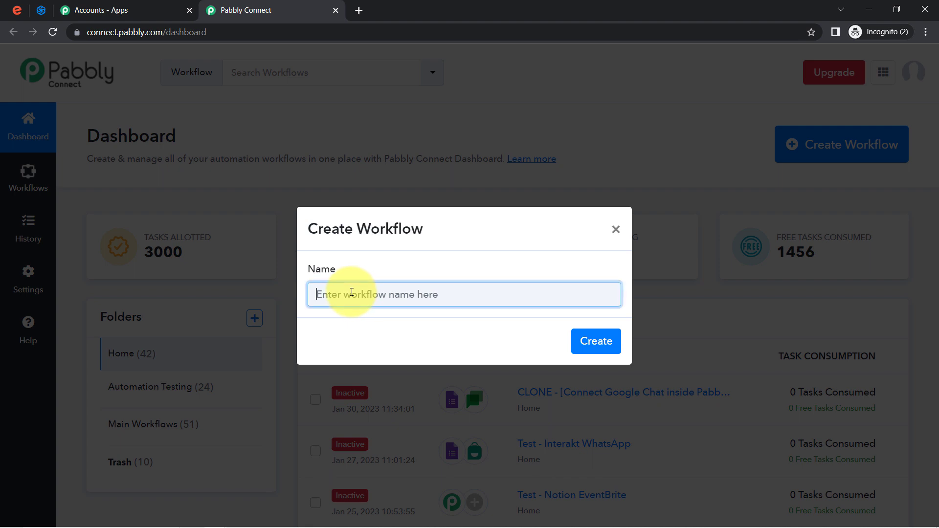
pyautogui.moveTo(346, 294); pyautogui.dragTo(310, 299)
pyautogui.click(336, 295)
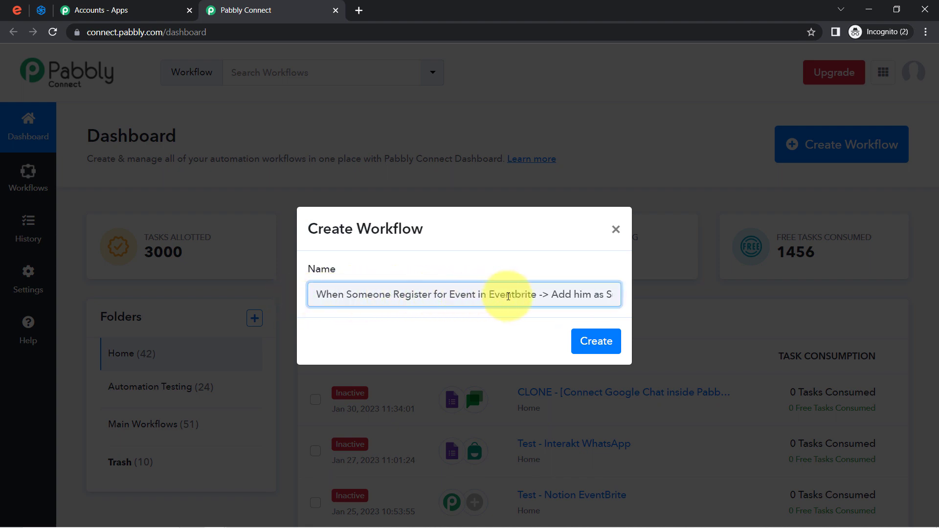
pyautogui.moveTo(570, 299); pyautogui.dragTo(602, 293)
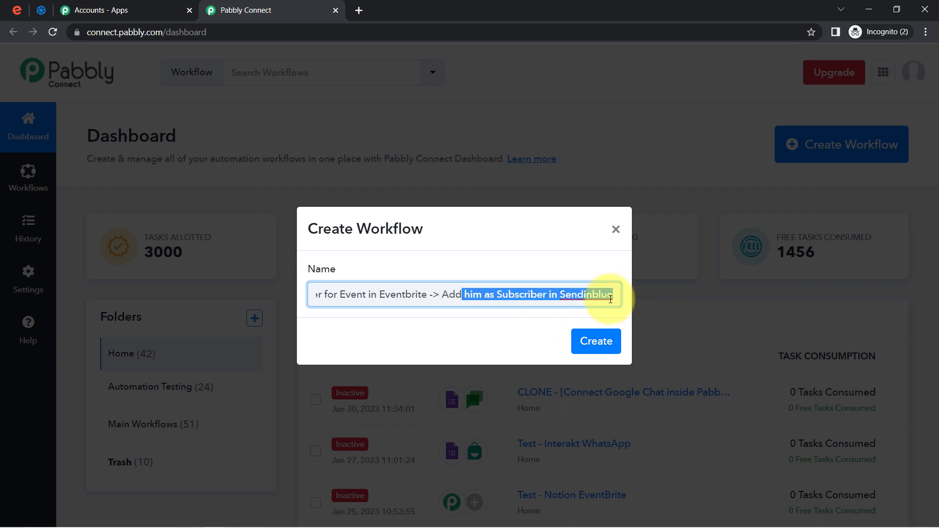
pyautogui.click(588, 293)
pyautogui.tripleClick(592, 292)
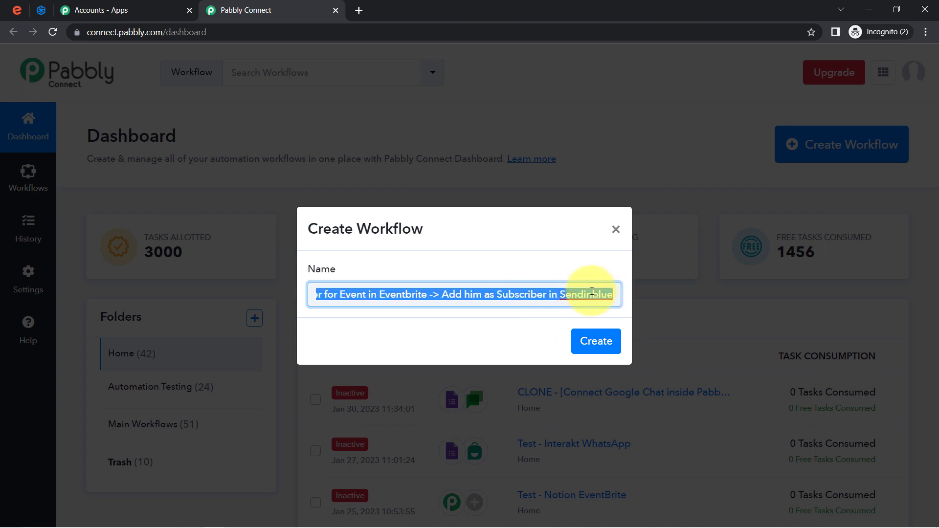
pyautogui.click(576, 292)
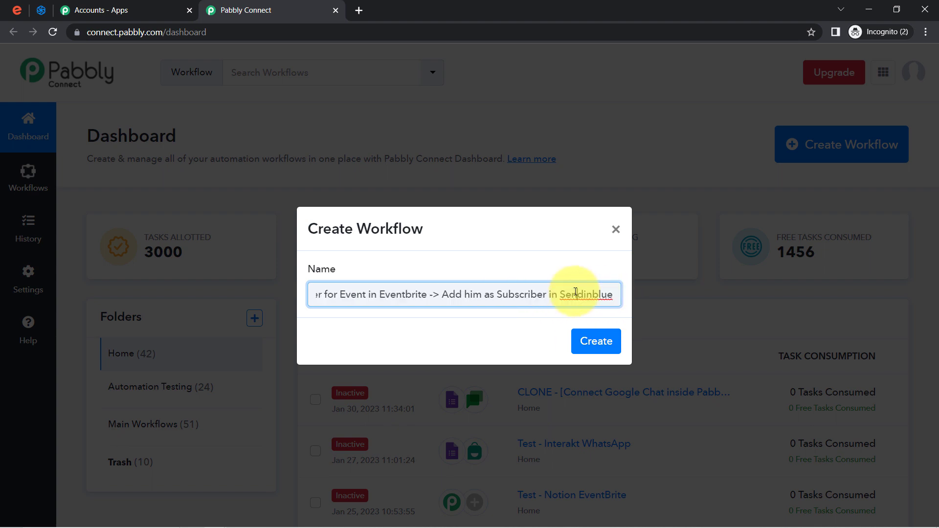
pyautogui.click(596, 341)
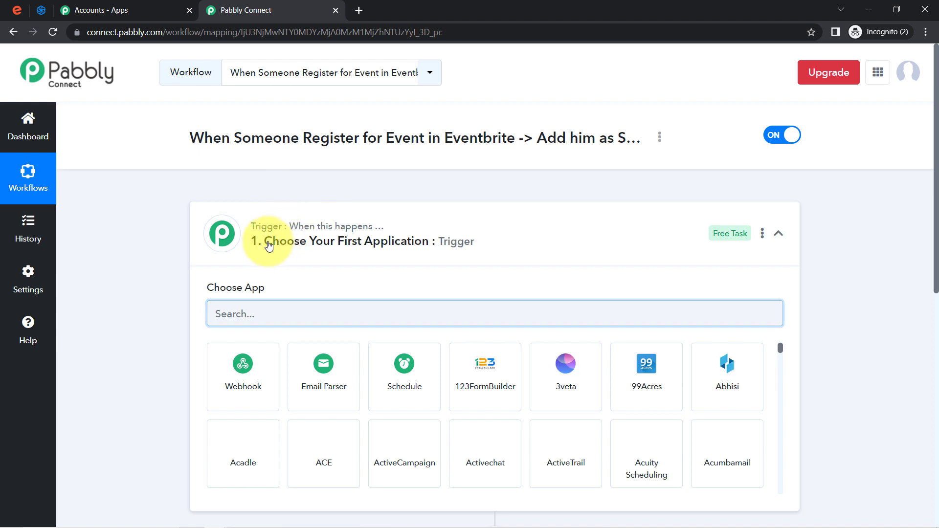
# Collapse the trigger card, then search 'sendin' and choose Sendinblue for the Action step
pyautogui.click(263, 241)
pyautogui.moveTo(269, 352)
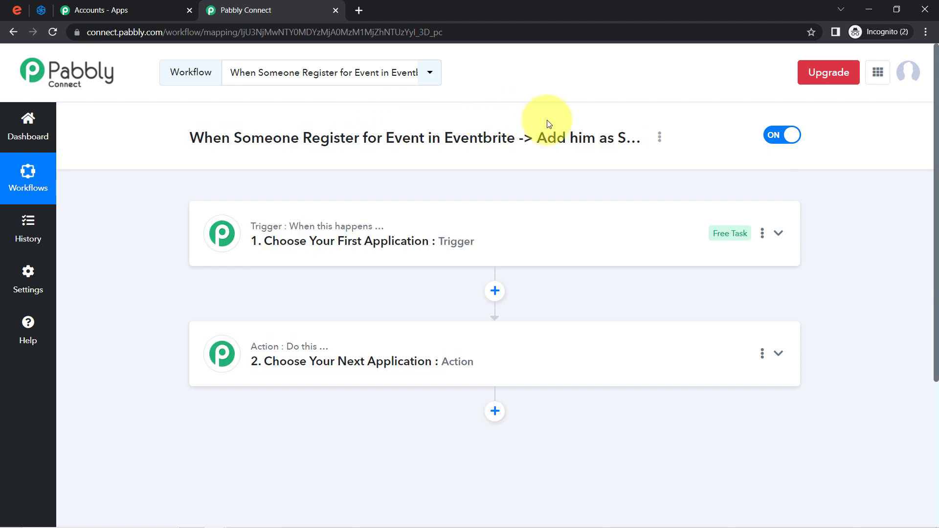
pyautogui.moveTo(548, 121); pyautogui.dragTo(560, 144)
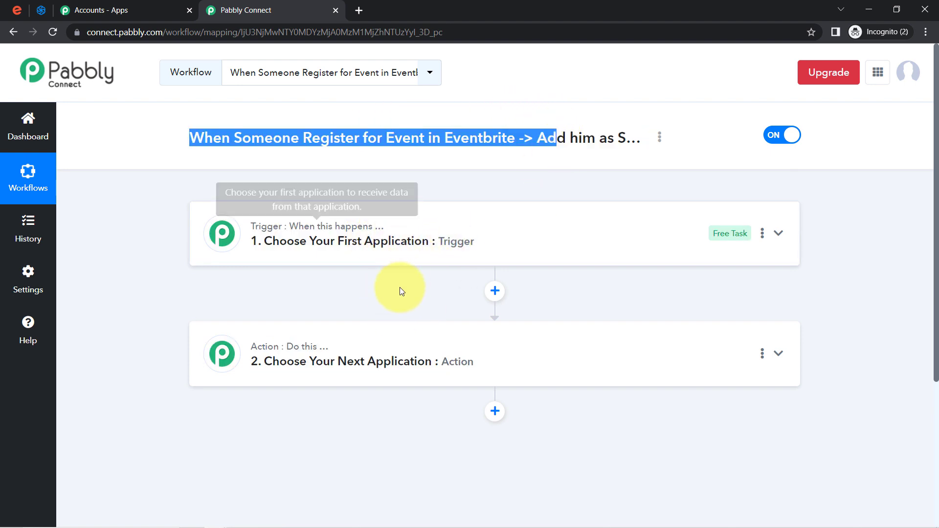
pyautogui.click(389, 253)
pyautogui.click(390, 254)
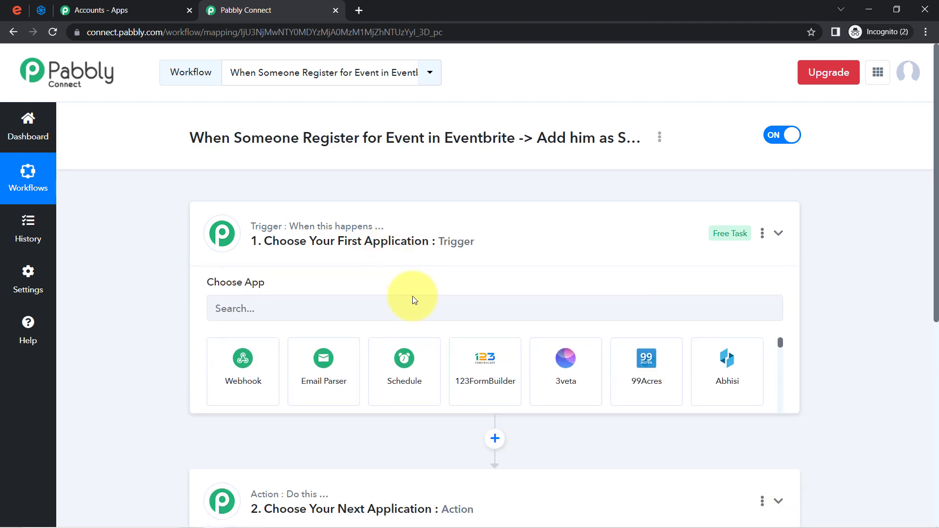
pyautogui.click(396, 363)
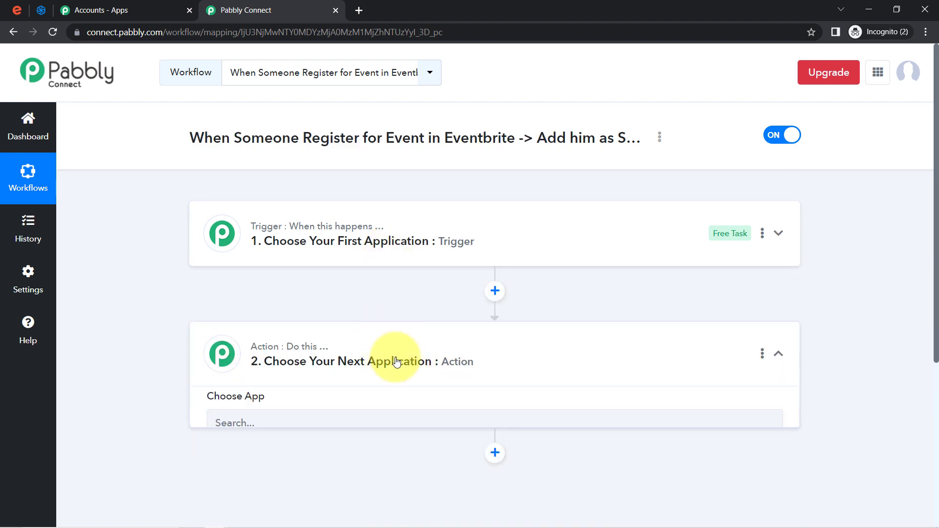
pyautogui.click(295, 433)
pyautogui.write('send')
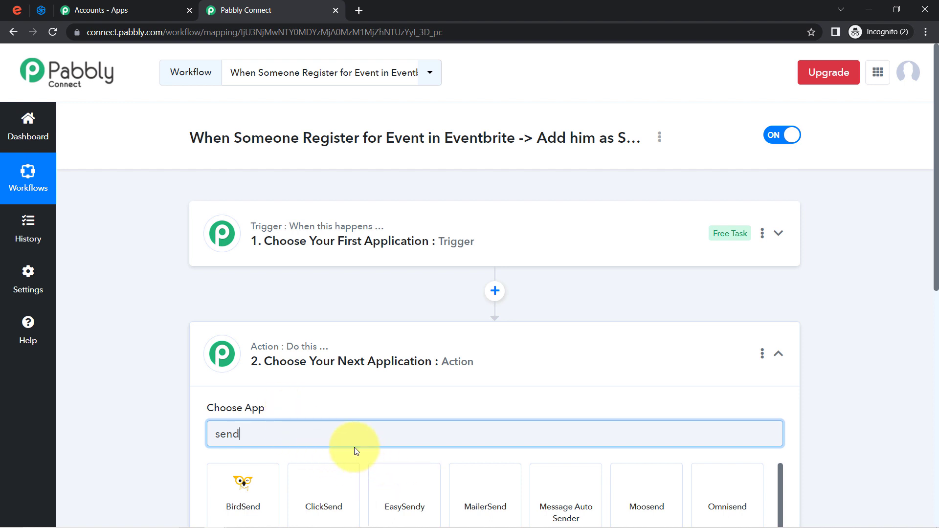
pyautogui.write('in')
pyautogui.click(227, 485)
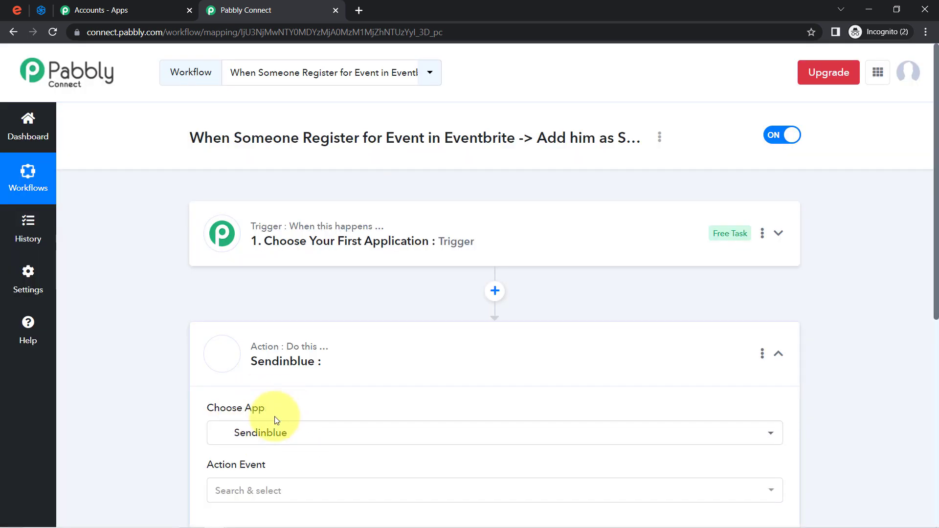
pyautogui.click(342, 224)
# Search 'even' to set Eventbrite as the trigger app, with New Order as its trigger event
pyautogui.click(241, 311)
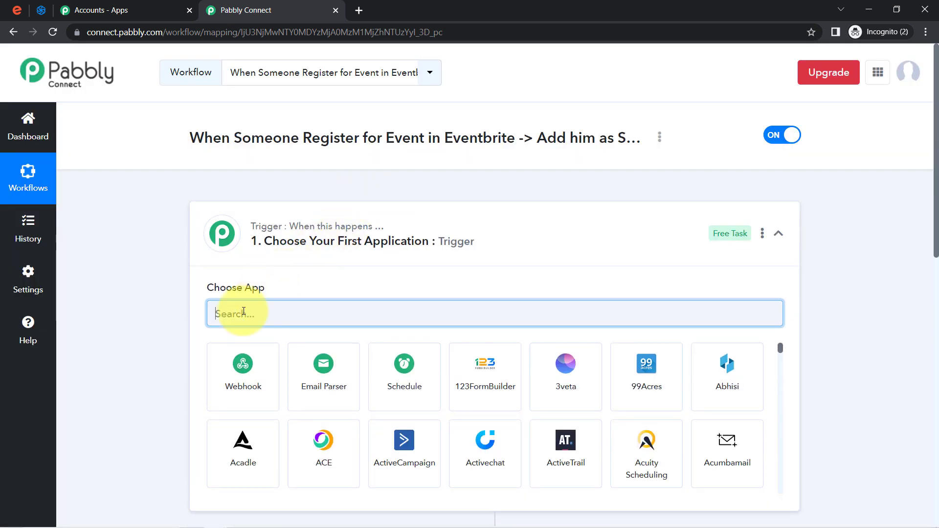
pyautogui.write('even')
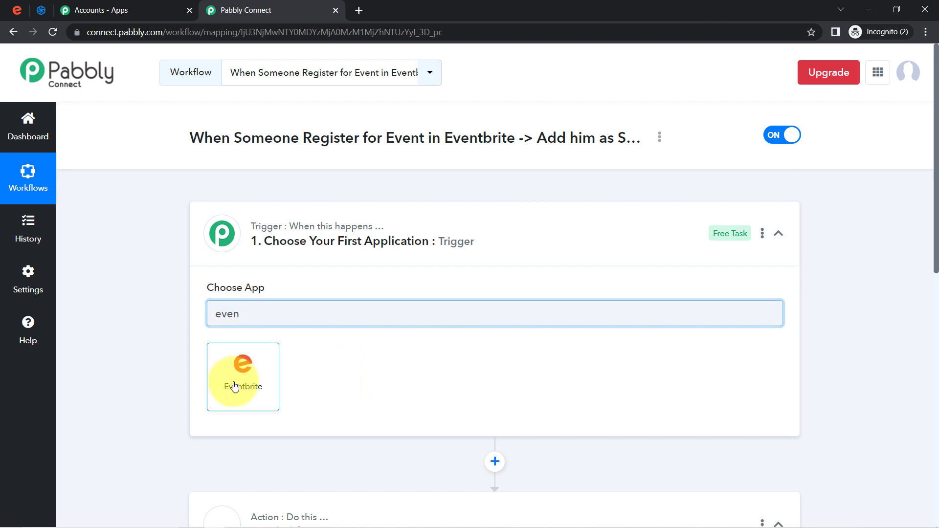
pyautogui.click(235, 387)
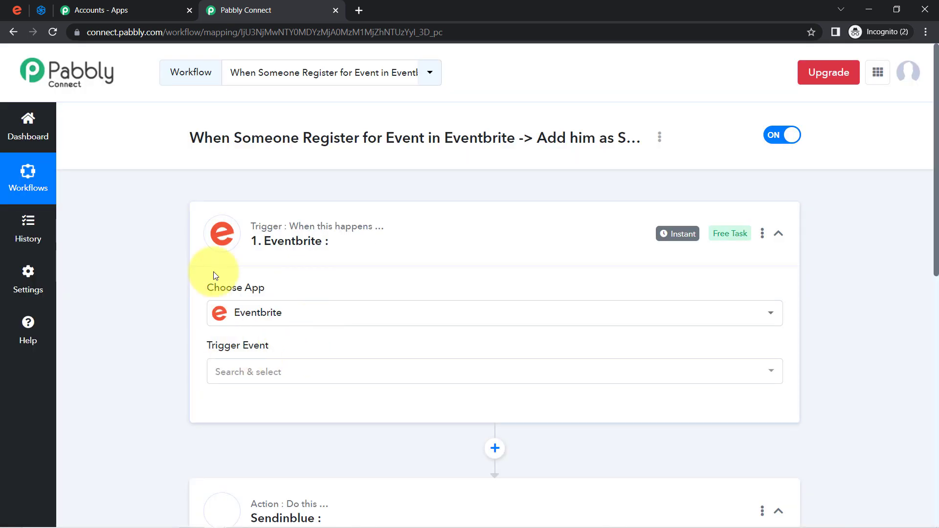
pyautogui.click(222, 377)
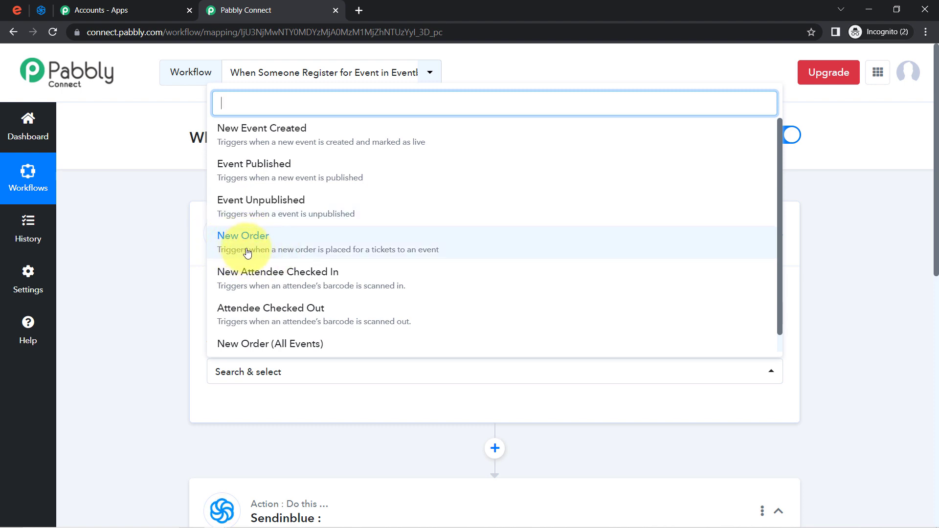
pyautogui.click(393, 250)
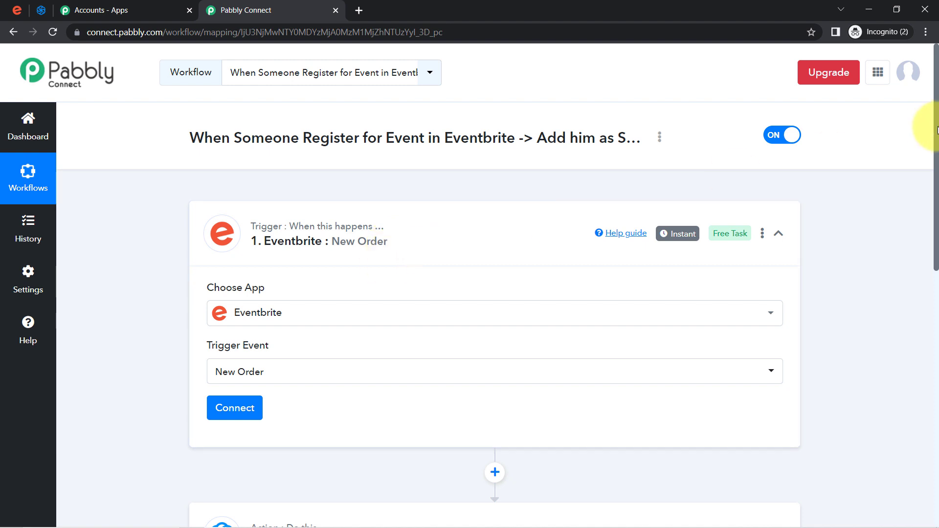
pyautogui.moveTo(937, 130); pyautogui.dragTo(912, 169)
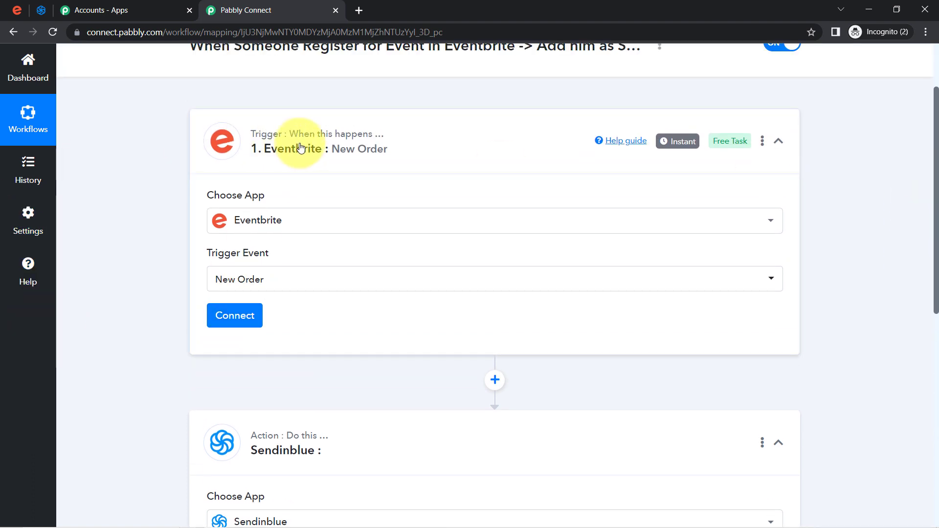
# Add a new Eventbrite connection and allow Pabbly Connect access in the authorization popup
pyautogui.click(232, 323)
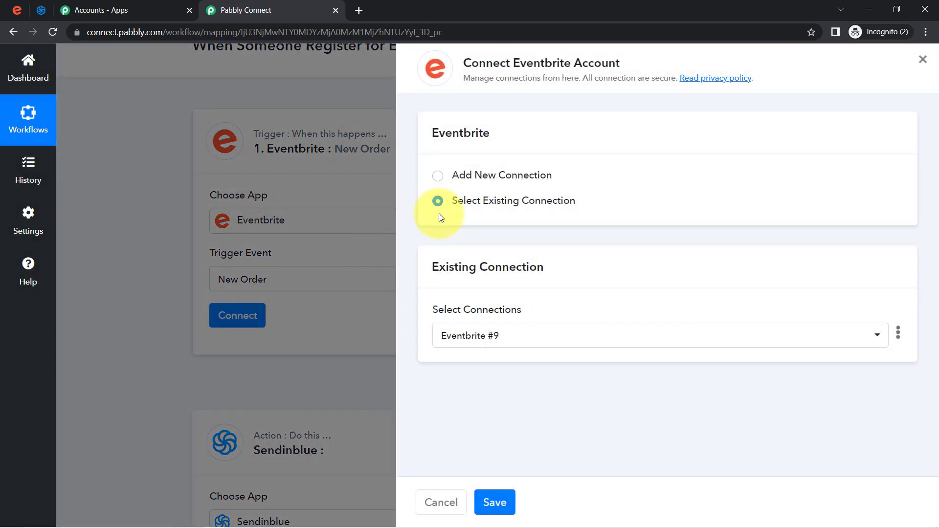
pyautogui.click(493, 181)
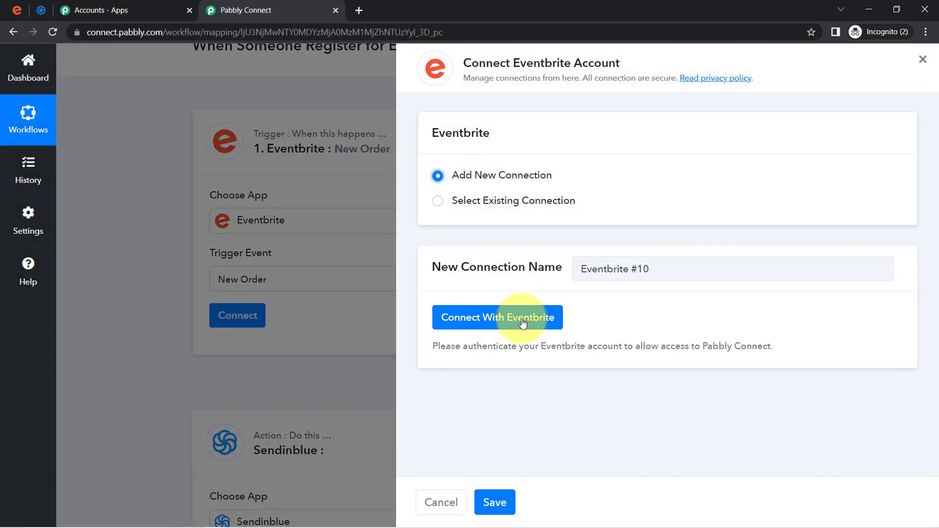
pyautogui.click(498, 322)
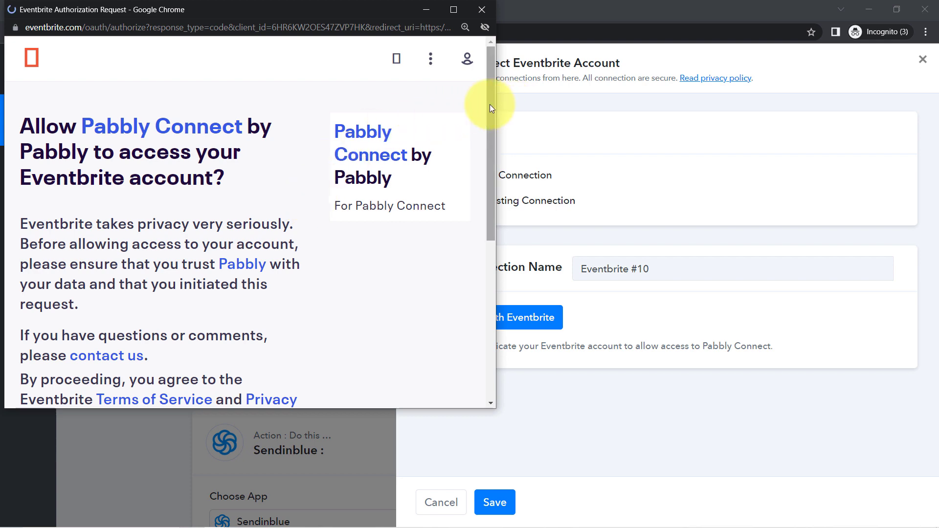
pyautogui.moveTo(489, 104); pyautogui.dragTo(479, 292)
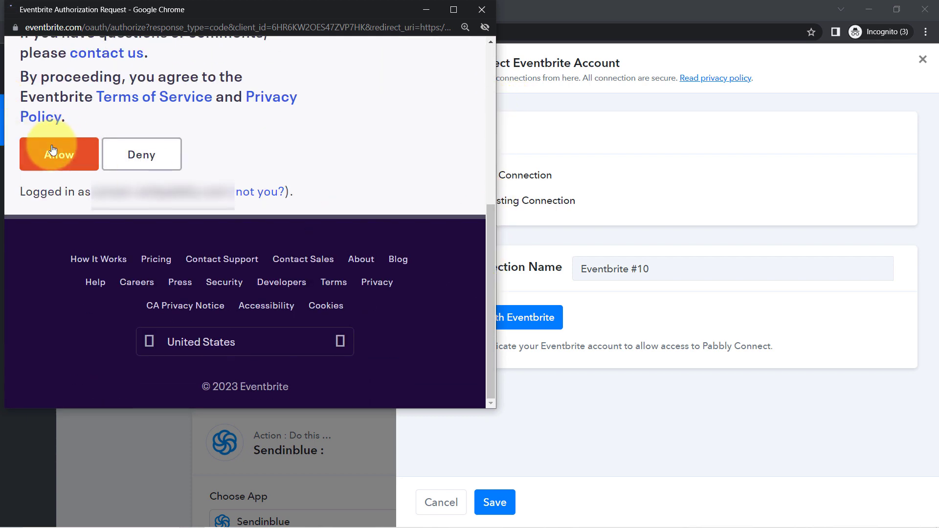
pyautogui.click(57, 155)
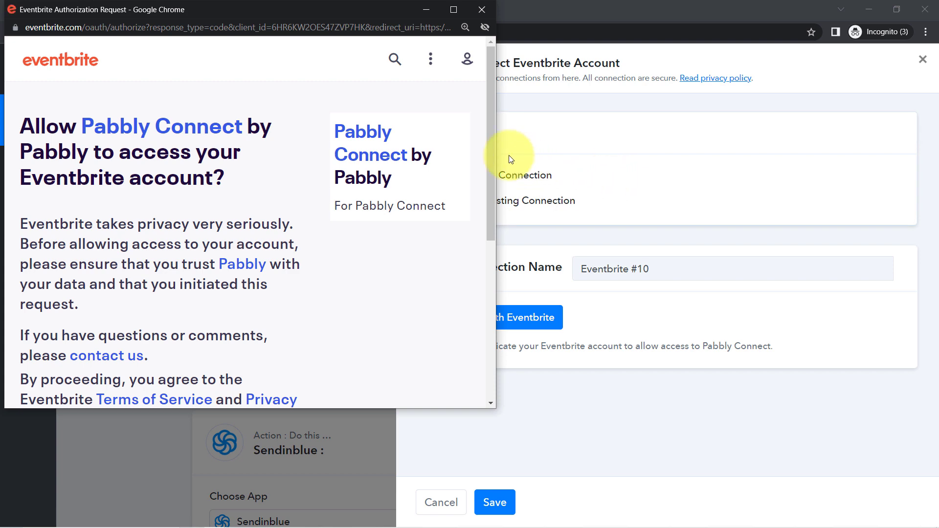
pyautogui.scroll(-5, 492, 154)
pyautogui.click(60, 178)
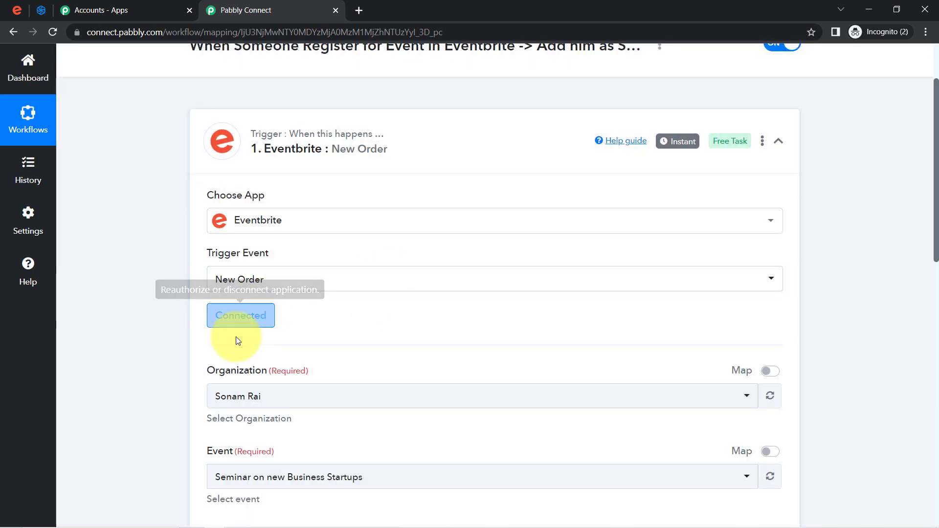
pyautogui.moveTo(937, 204); pyautogui.dragTo(923, 260)
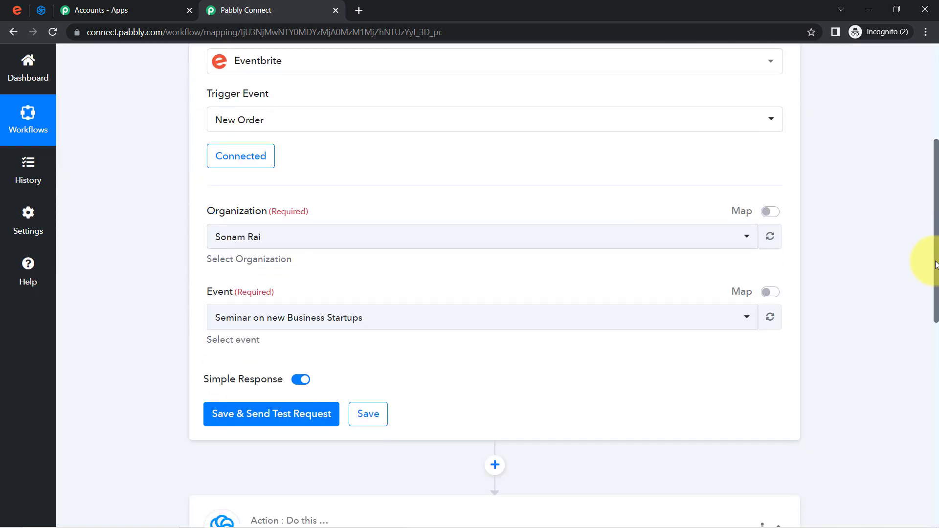
# Compare event names on the Eventbrite tab, then pick Seminar on Growing your Business Startup as the trigger's Event
pyautogui.click(30, 6)
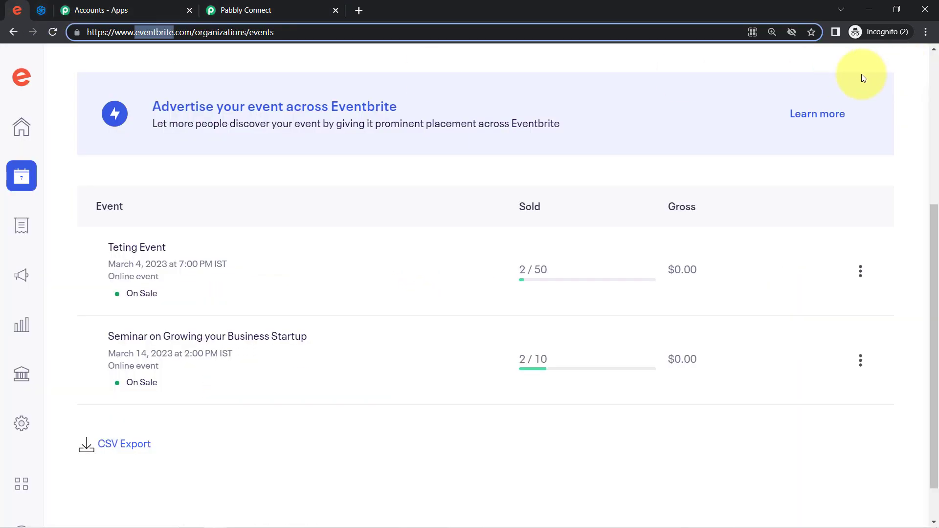
pyautogui.scroll(5, 930, 159)
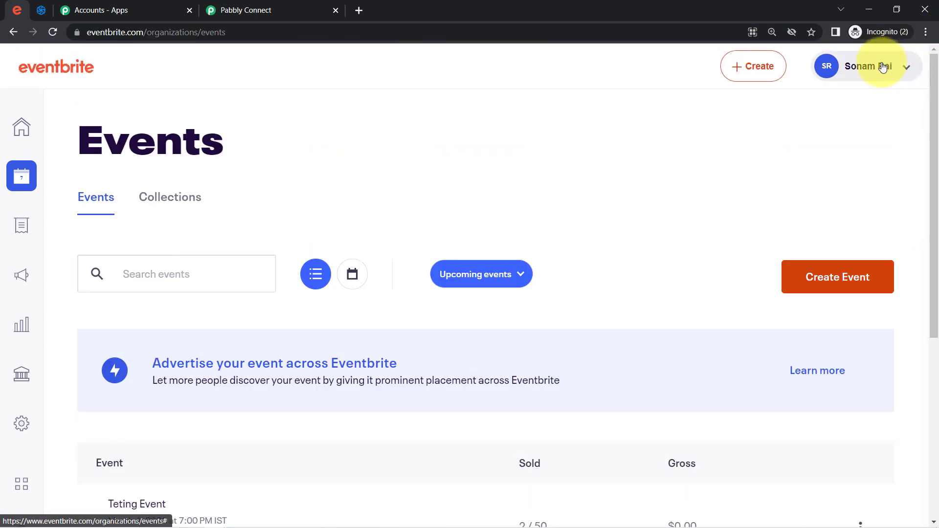
pyautogui.click(235, 10)
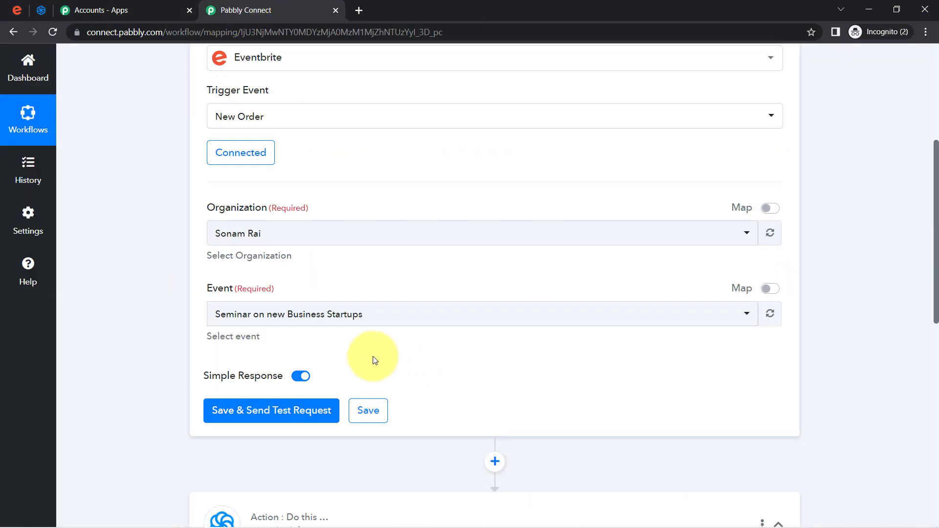
pyautogui.click(221, 317)
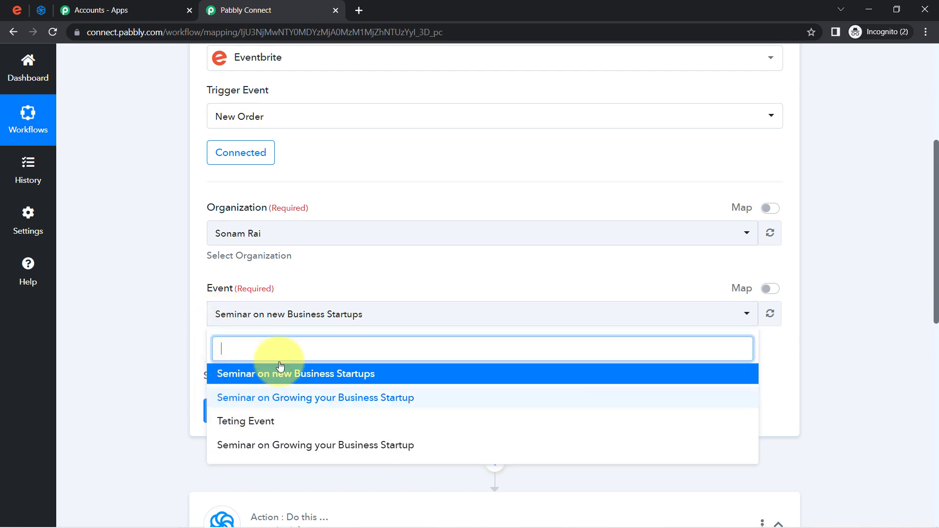
pyautogui.click(153, 298)
pyautogui.click(20, 10)
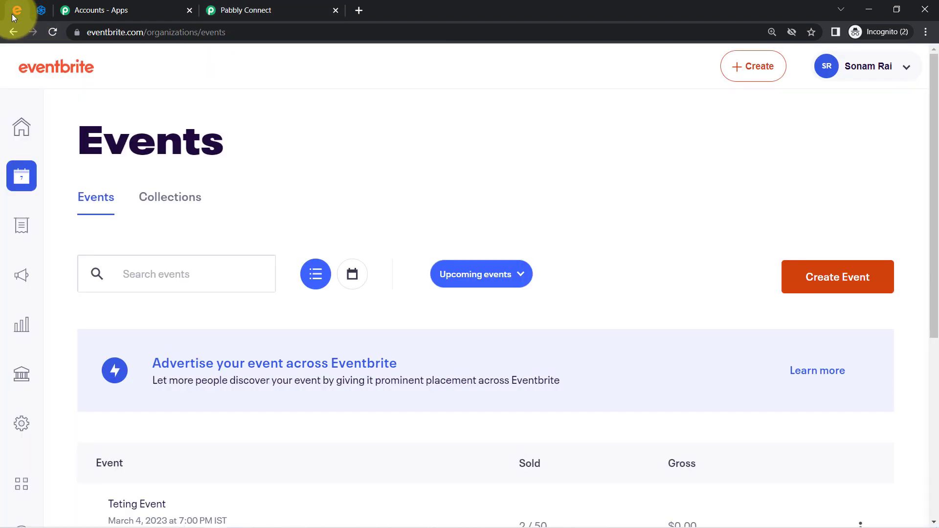
pyautogui.scroll(-4, 929, 185)
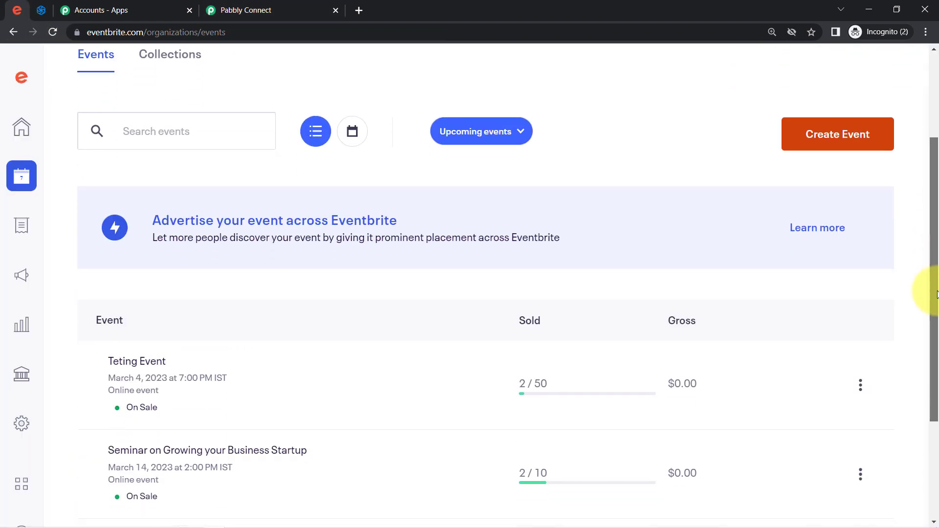
pyautogui.click(274, 10)
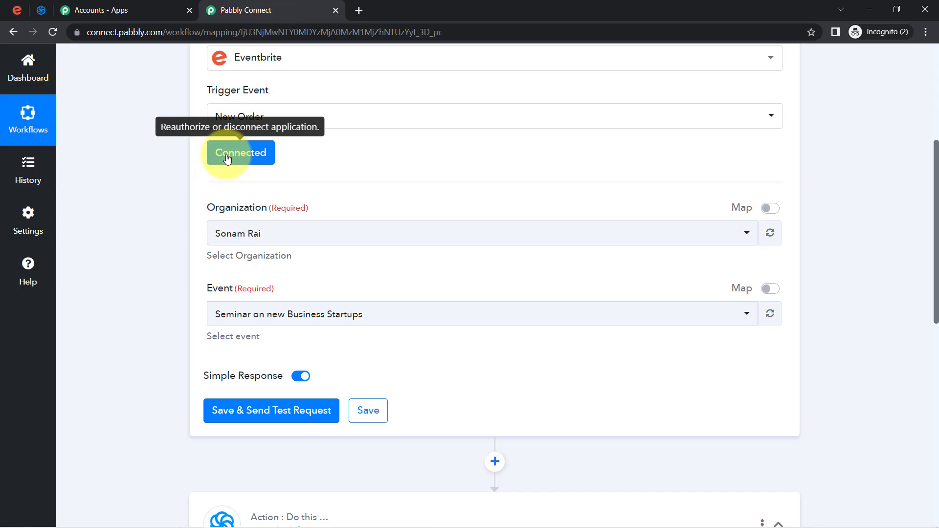
pyautogui.click(17, 10)
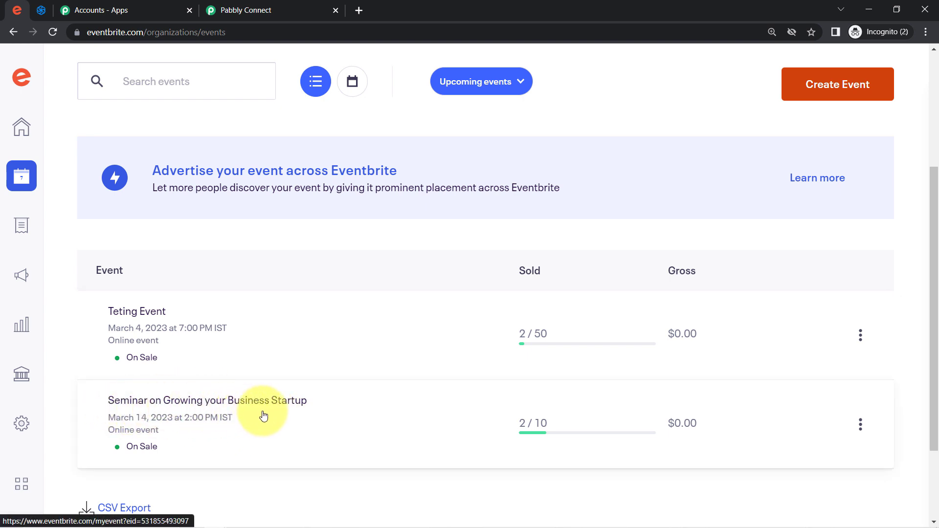
pyautogui.click(270, 9)
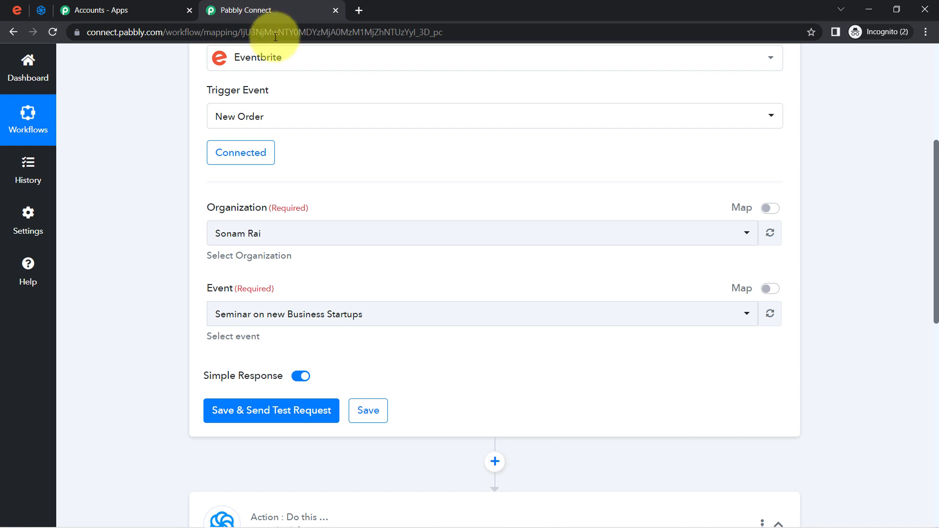
pyautogui.click(235, 317)
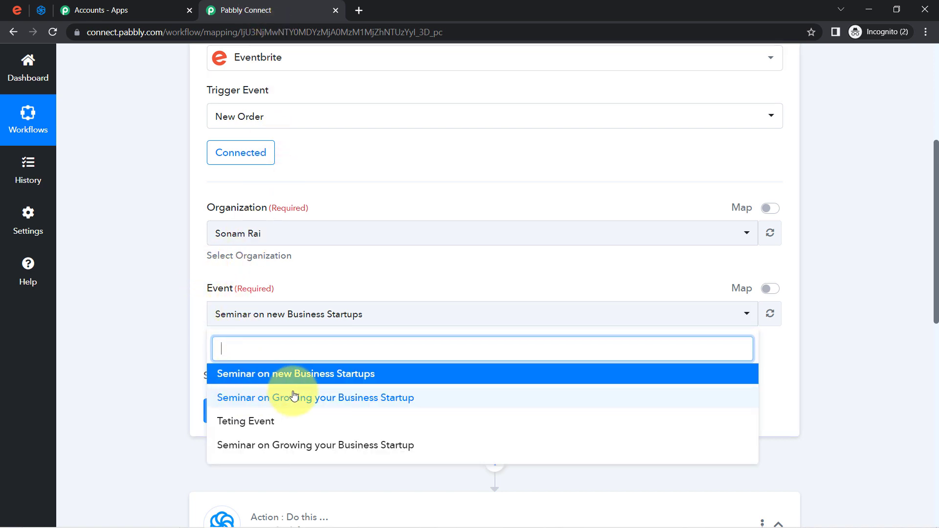
pyautogui.click(336, 398)
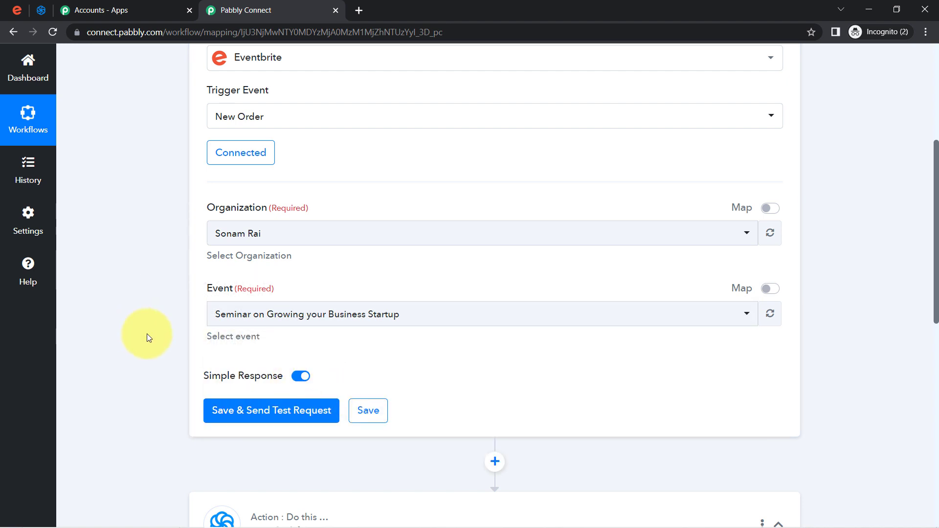
# Save the Eventbrite trigger and send a test request so it waits for a test order
pyautogui.click(234, 407)
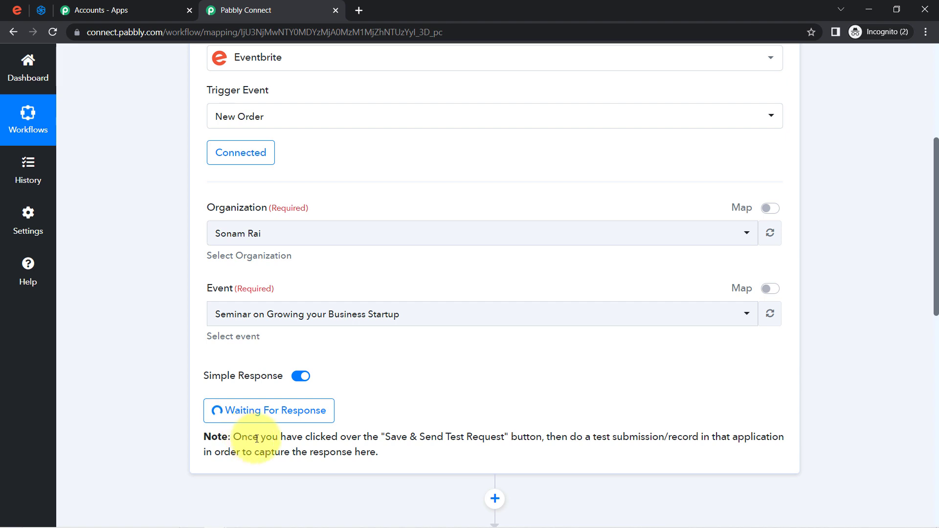
pyautogui.moveTo(258, 437); pyautogui.dragTo(378, 462)
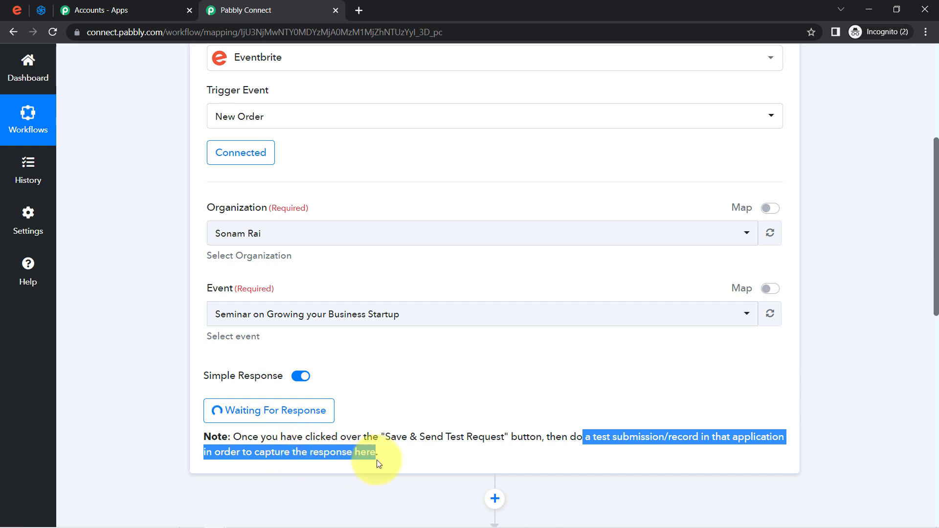
pyautogui.click(630, 431)
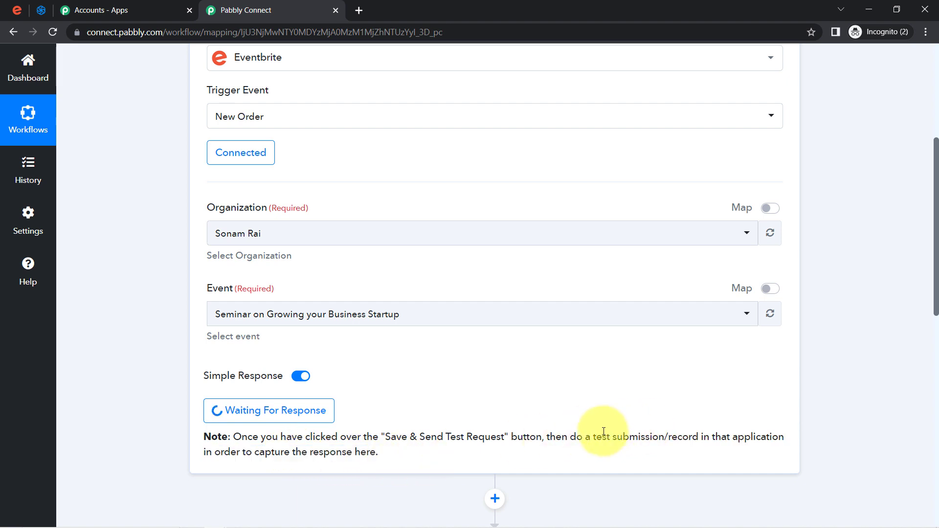
pyautogui.moveTo(604, 432); pyautogui.dragTo(692, 437)
pyautogui.moveTo(936, 291); pyautogui.dragTo(915, 243)
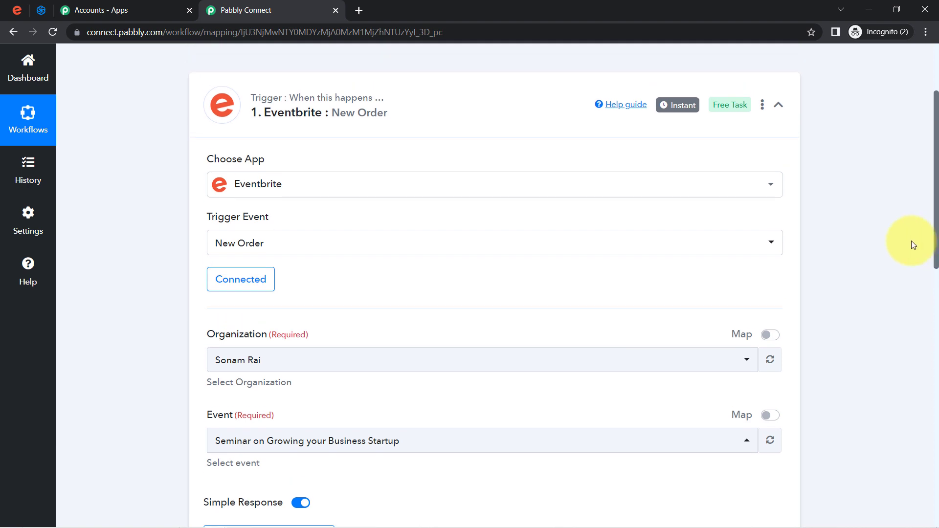
# Copy the seminar's event URL from Eventbrite and load it in a new browser window
pyautogui.click(238, 247)
pyautogui.click(222, 249)
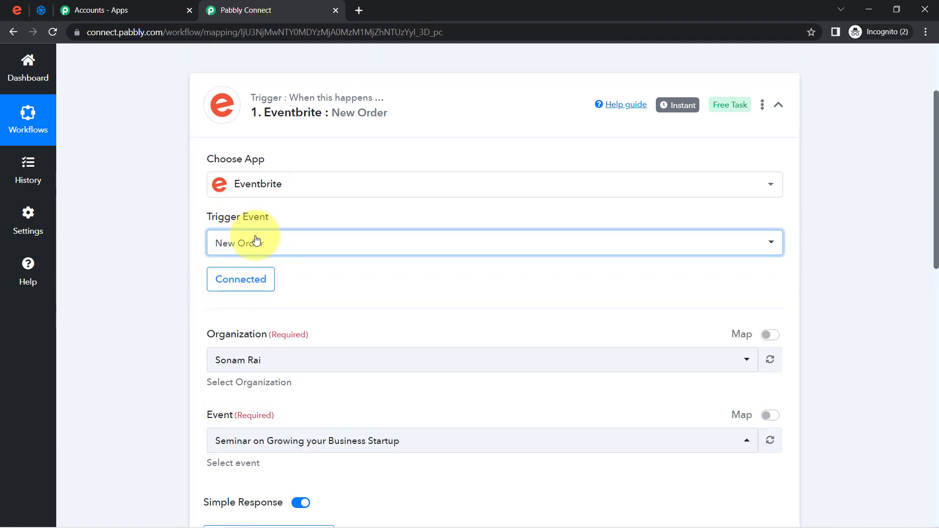
pyautogui.click(16, 11)
pyautogui.click(860, 424)
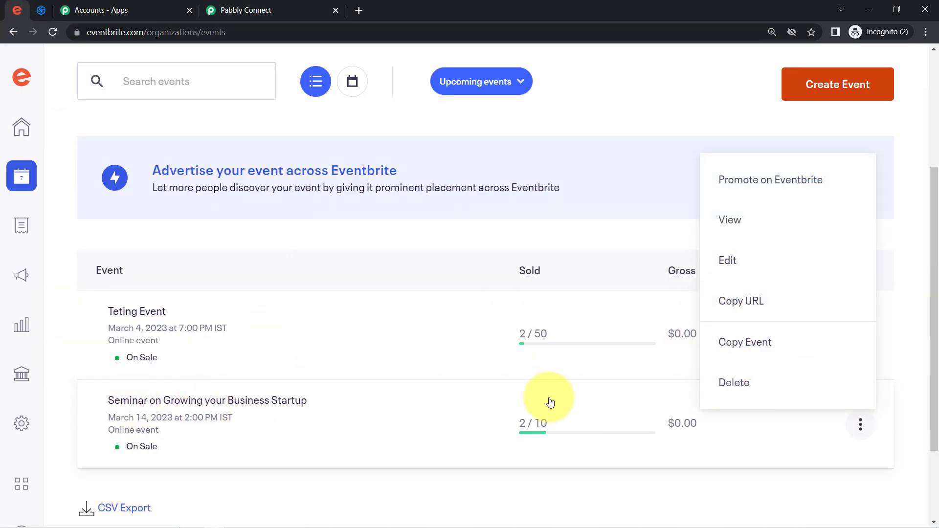
pyautogui.click(730, 303)
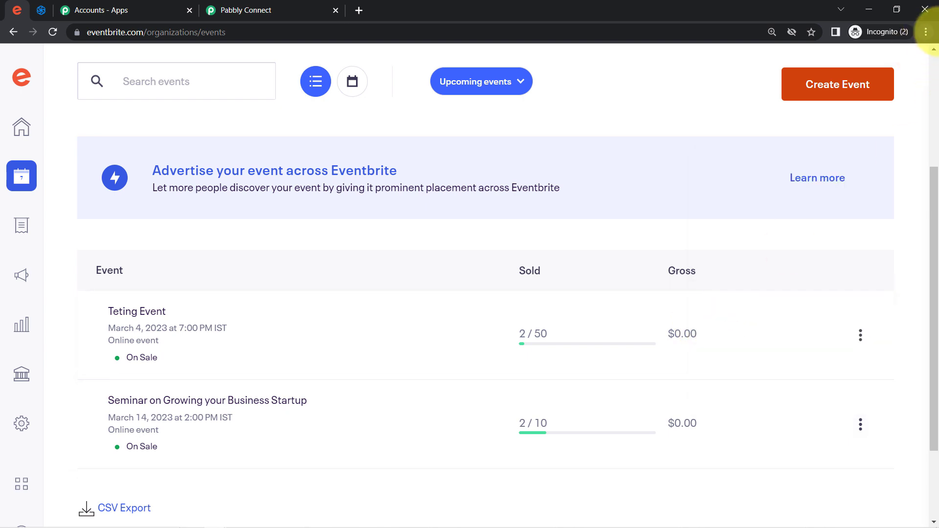
pyautogui.click(926, 33)
pyautogui.click(825, 68)
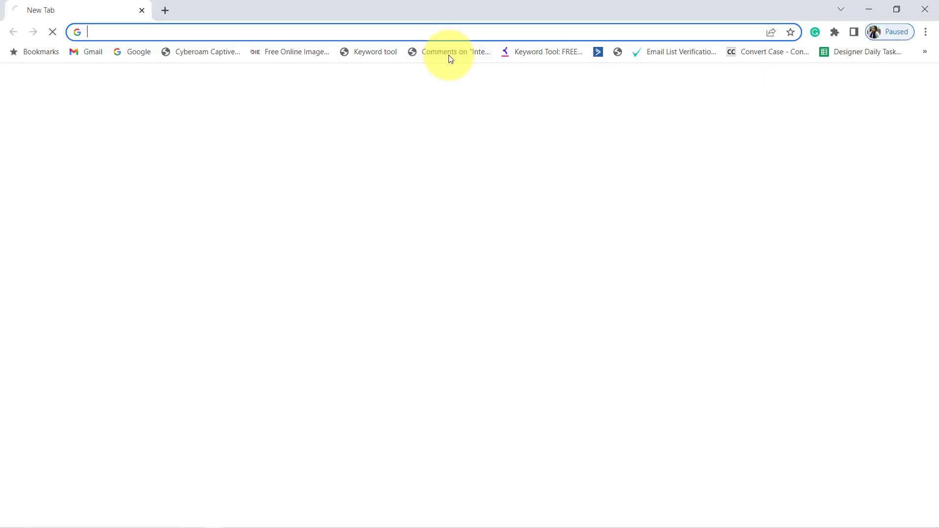
pyautogui.hotkey('ctrl', 'v')
pyautogui.press('Return')
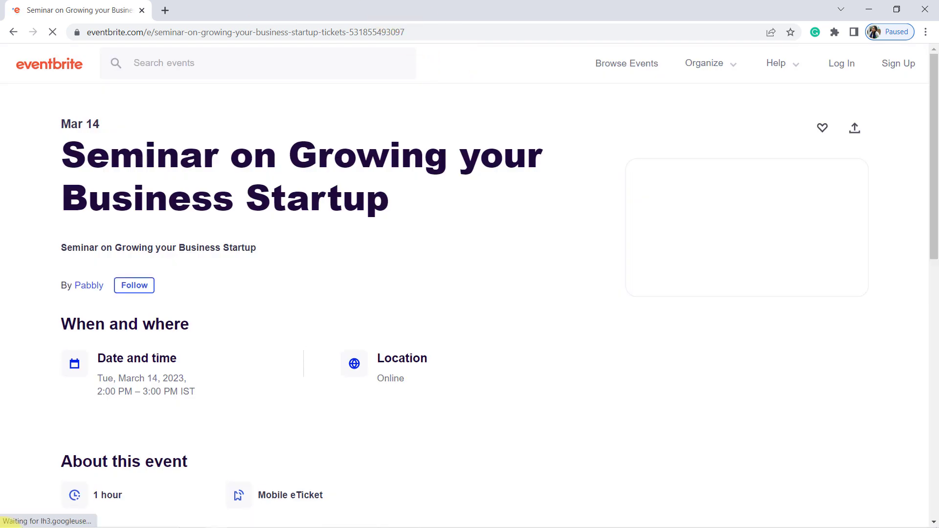
# Reserve a free General Admission spot for Seminar on Growing your Business Startup
pyautogui.moveTo(125, 194); pyautogui.dragTo(419, 199)
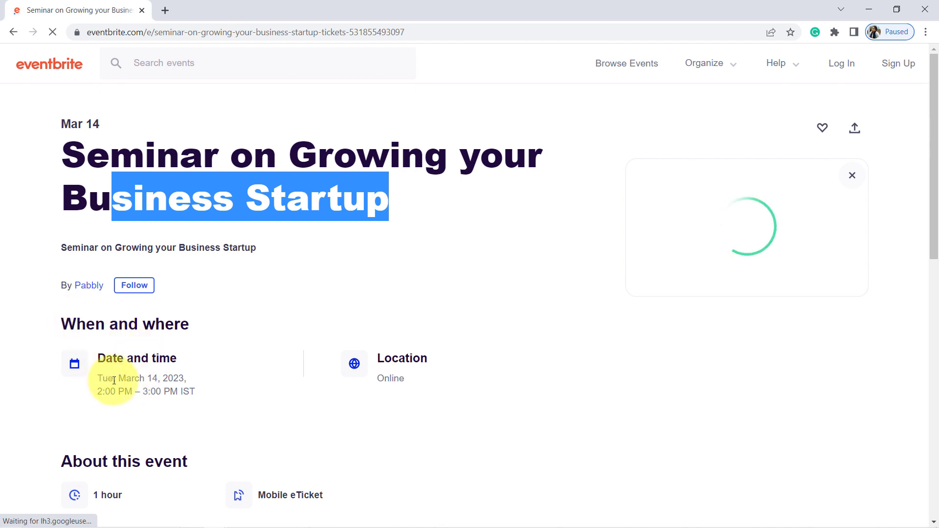
pyautogui.moveTo(114, 380); pyautogui.dragTo(205, 386)
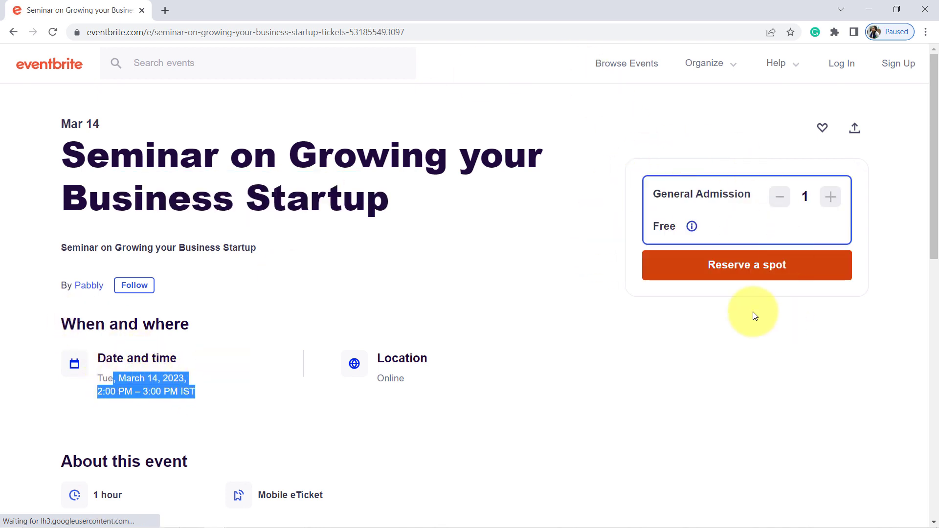
pyautogui.click(732, 274)
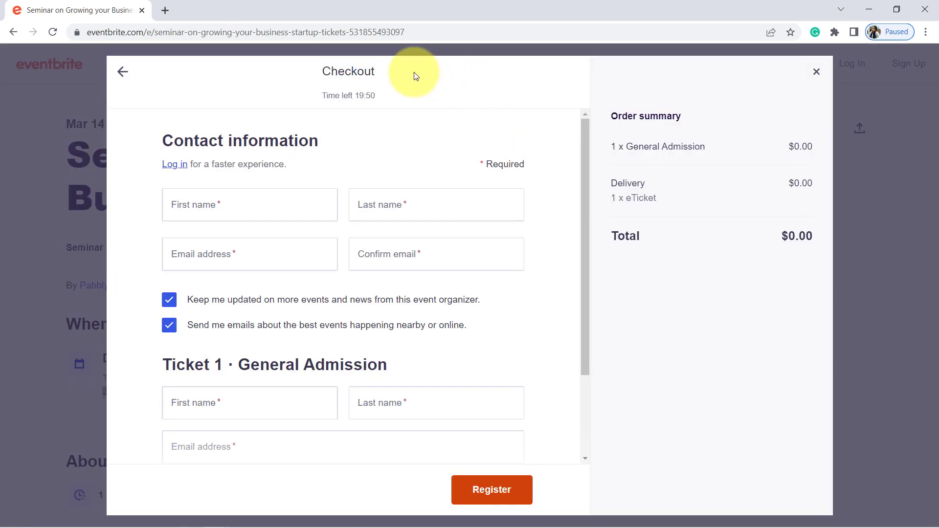
# Fill in the checkout contact's first name, last name, e-mail and confirmation e-mail
pyautogui.moveTo(336, 73); pyautogui.dragTo(389, 77)
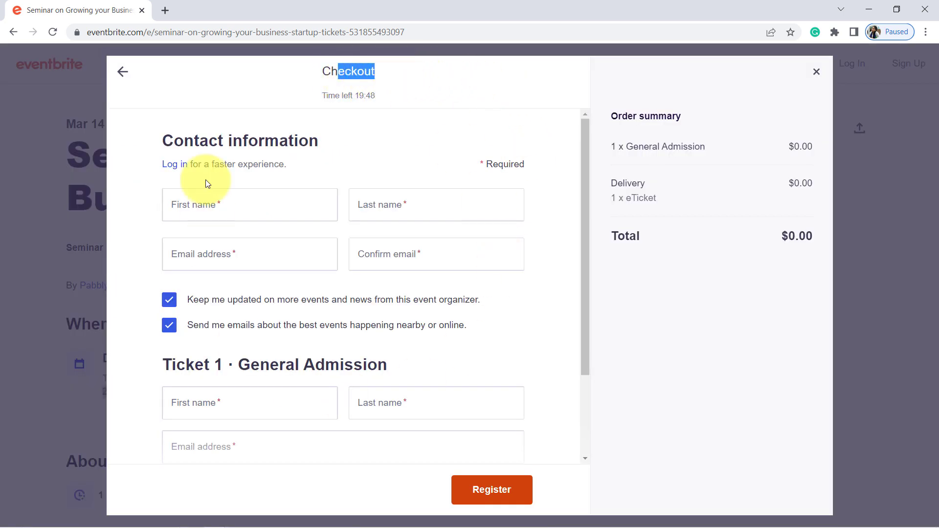
pyautogui.click(197, 211)
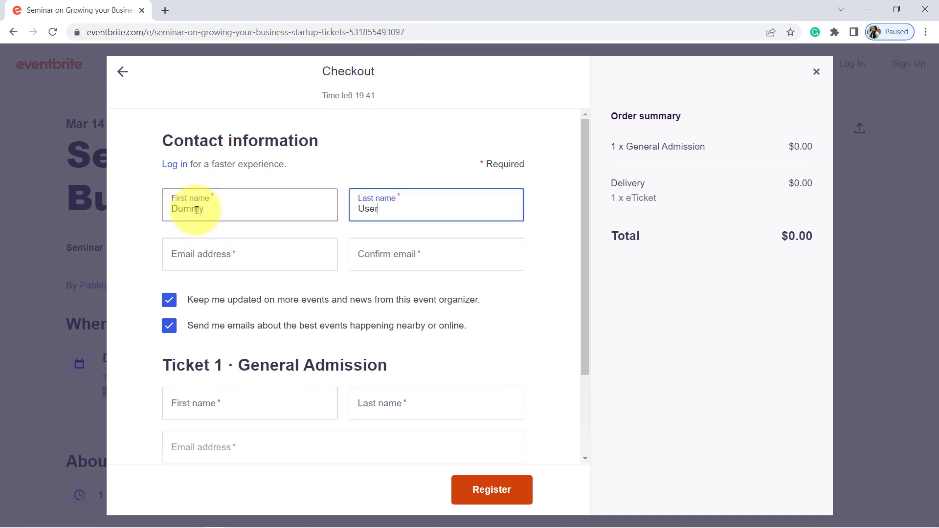
pyautogui.press('Tab')
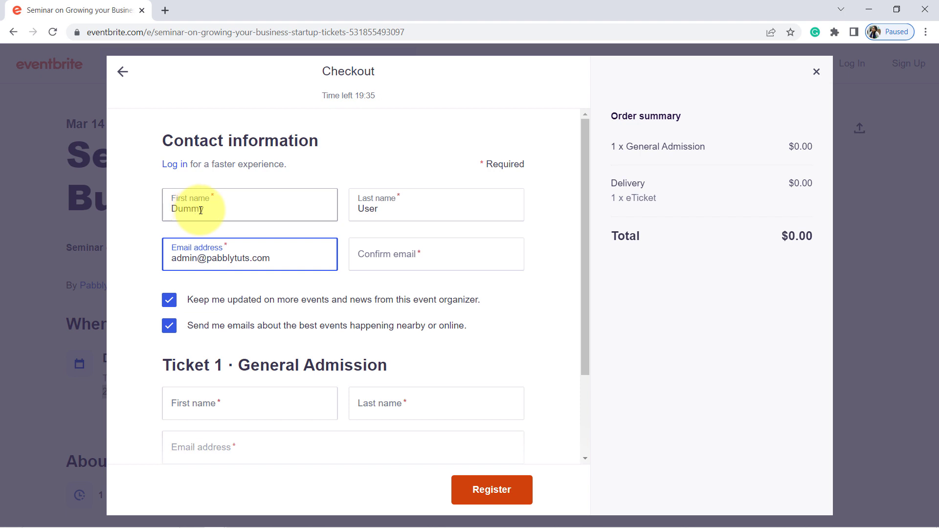
pyautogui.click(377, 253)
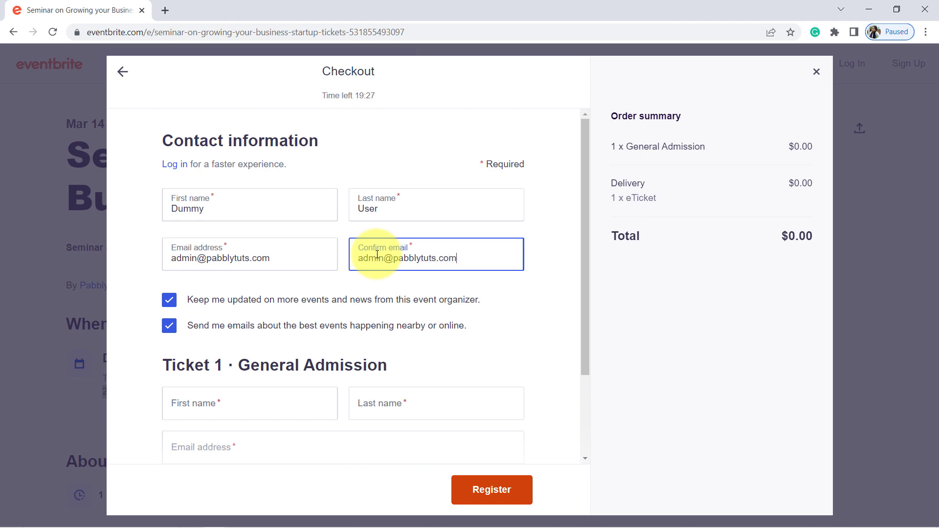
# Complete the Ticket 1 holder's name and e-mail fields and accept the Eventbrite Terms
pyautogui.click(213, 410)
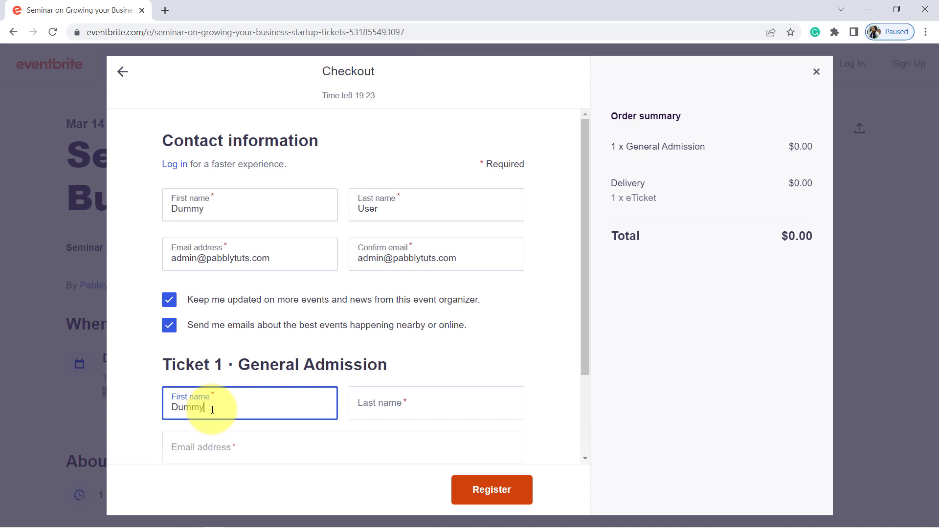
pyautogui.press('Tab')
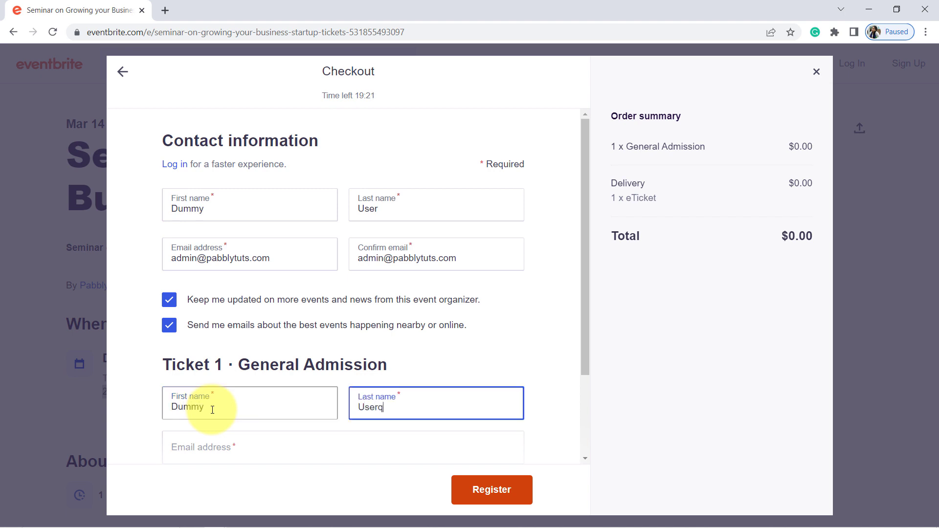
pyautogui.press('Tab')
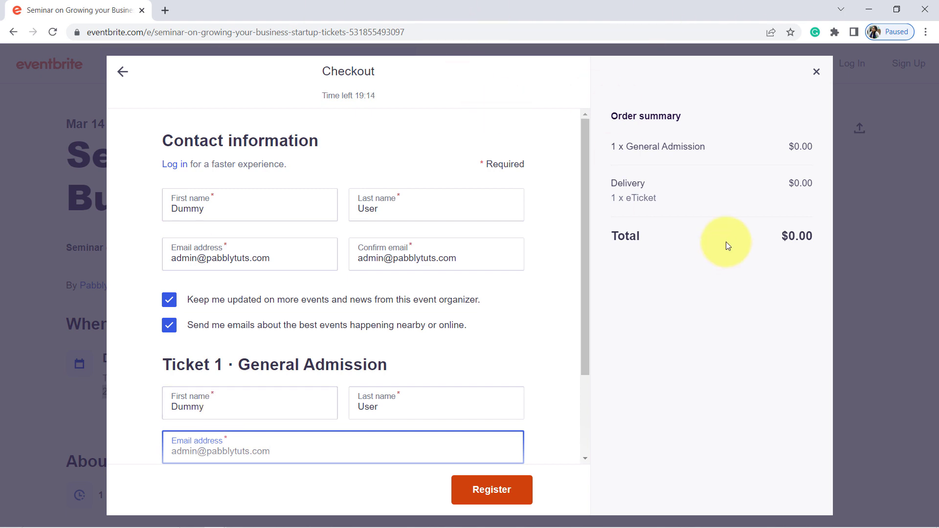
pyautogui.moveTo(317, 71); pyautogui.dragTo(388, 70)
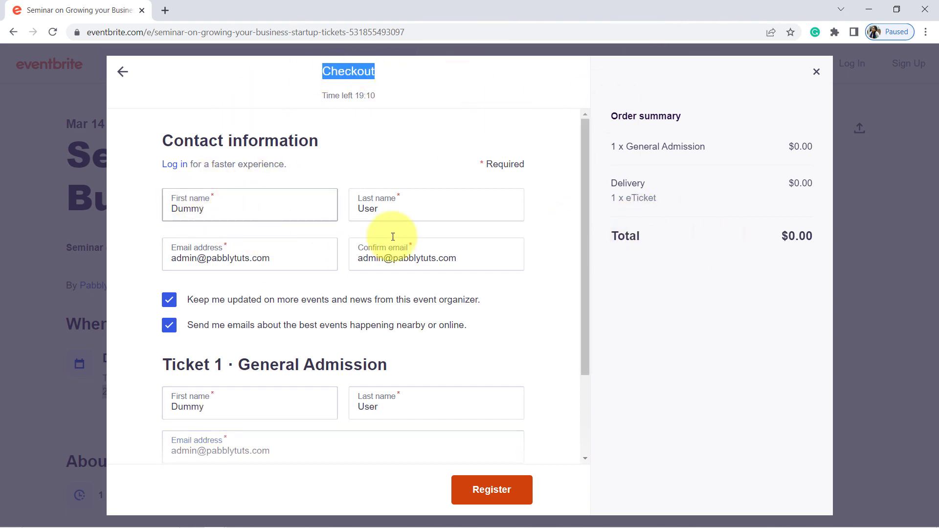
pyautogui.moveTo(584, 203); pyautogui.dragTo(574, 289)
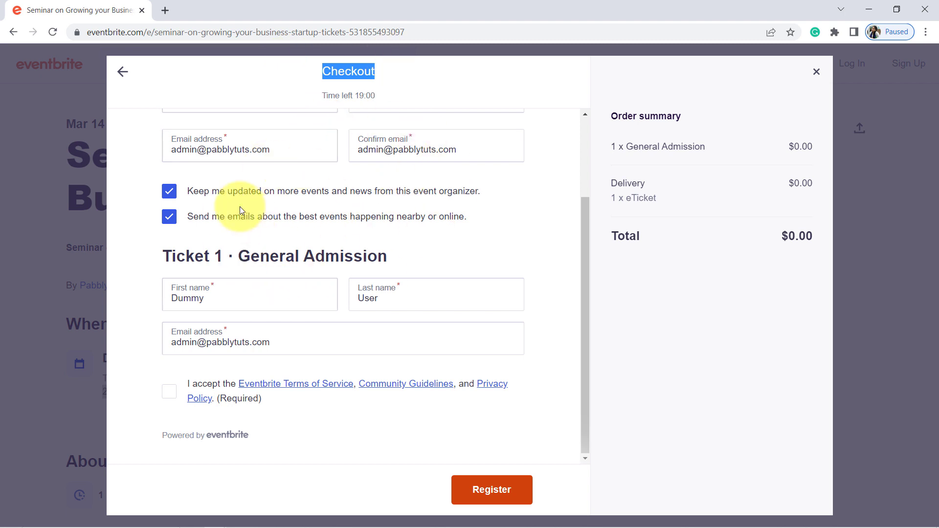
pyautogui.click(169, 397)
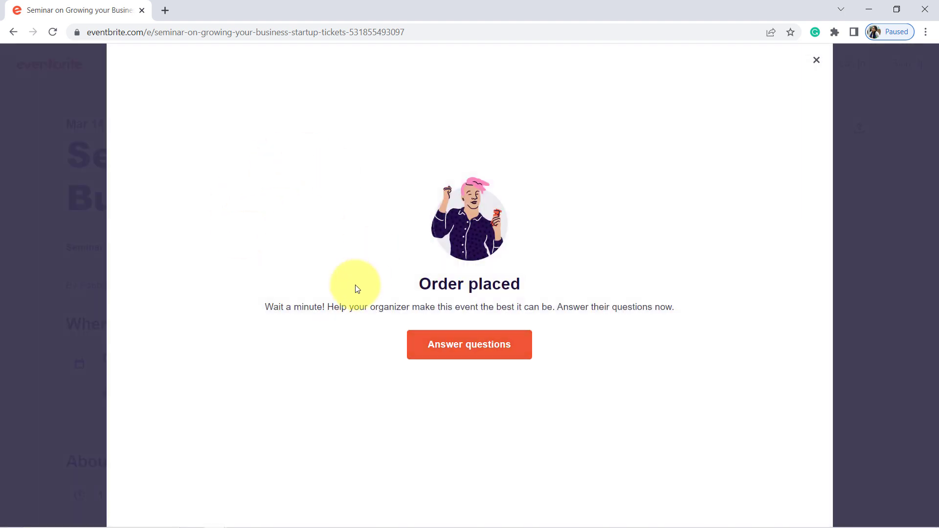
# Return from the Eventbrite window to the Pabbly Connect workflow tab
pyautogui.moveTo(15, 527)
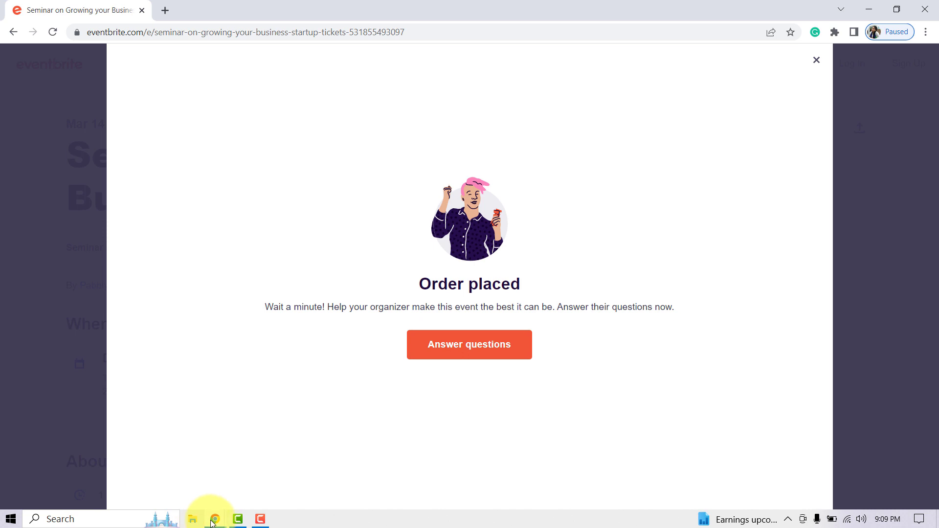
pyautogui.click(214, 520)
pyautogui.click(194, 482)
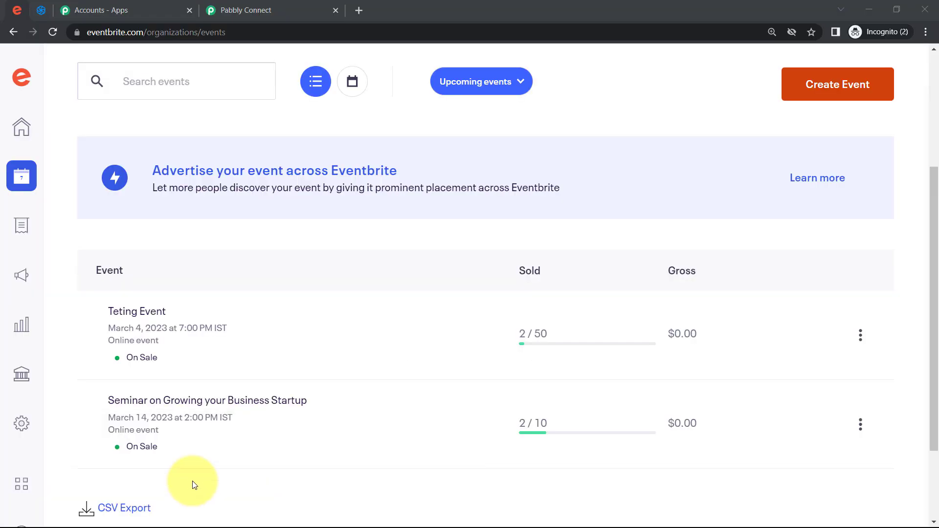
pyautogui.click(260, 5)
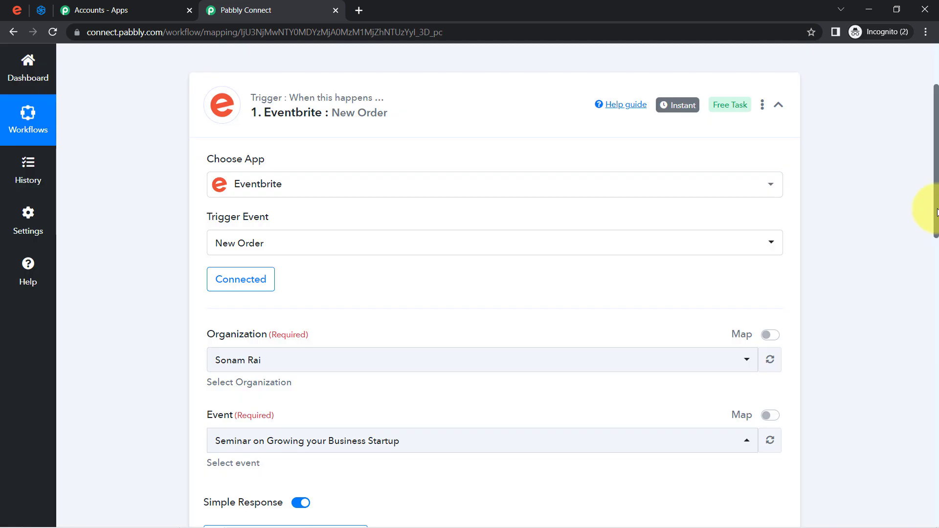
# Review the trigger's captured response fields, including Config Action order.placed and the orders Api Url
pyautogui.moveTo(937, 213); pyautogui.dragTo(936, 331)
pyautogui.moveTo(227, 226)
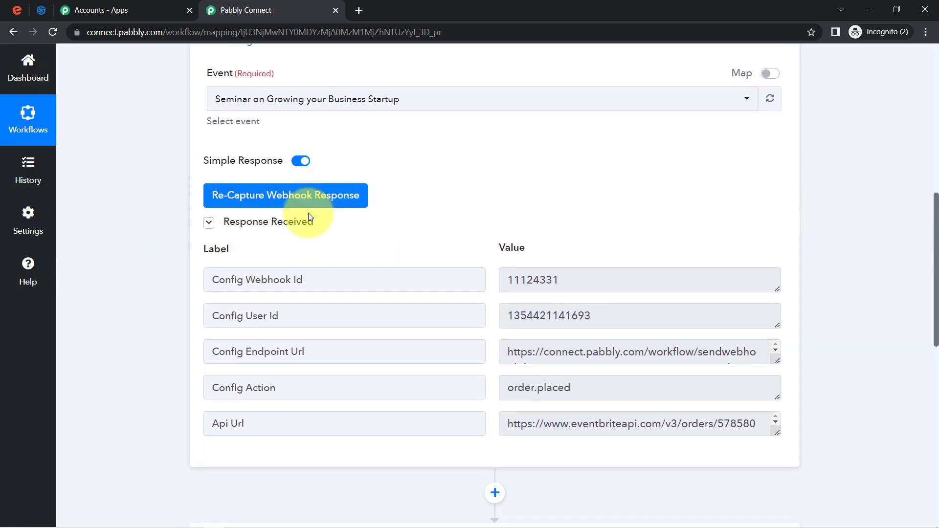
pyautogui.moveTo(237, 280); pyautogui.dragTo(260, 280)
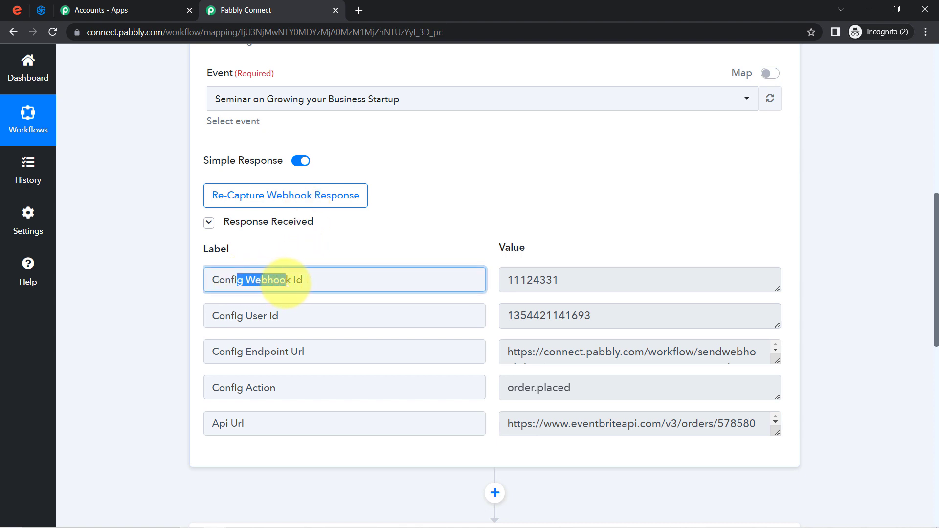
pyautogui.moveTo(246, 316); pyautogui.dragTo(290, 321)
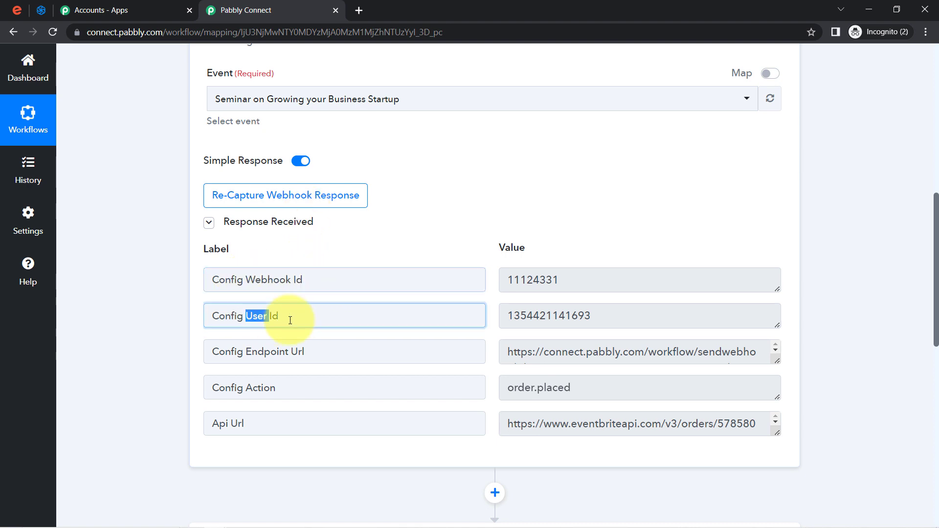
pyautogui.moveTo(261, 350); pyautogui.dragTo(289, 352)
pyautogui.moveTo(243, 387); pyautogui.dragTo(283, 393)
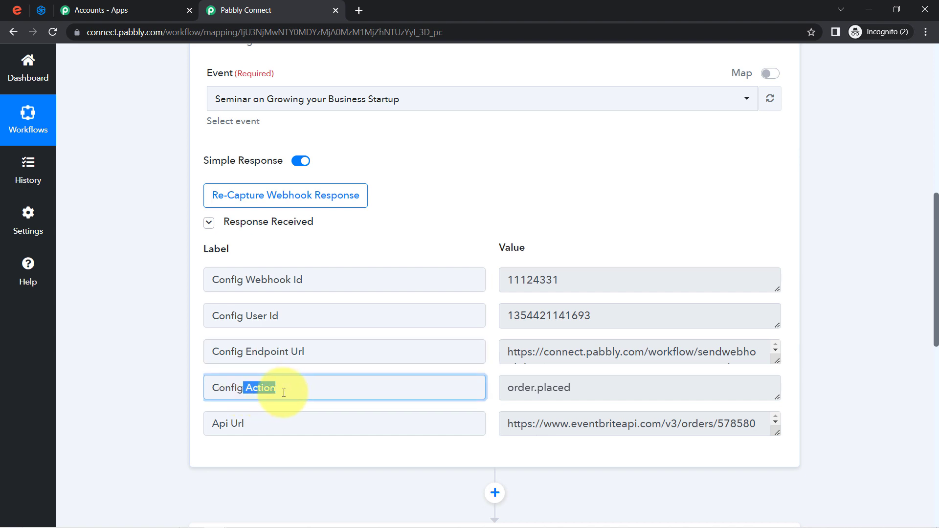
pyautogui.moveTo(213, 432); pyautogui.dragTo(269, 433)
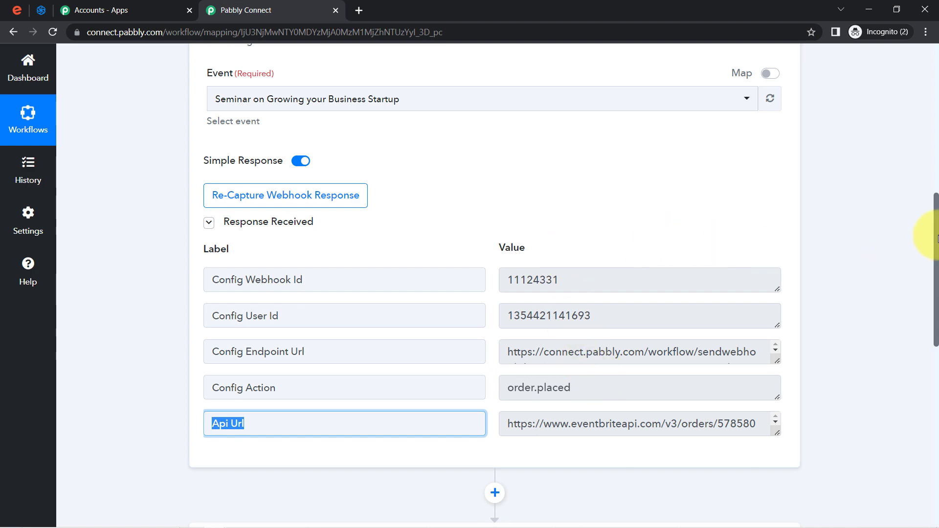
pyautogui.moveTo(936, 239); pyautogui.dragTo(936, 331)
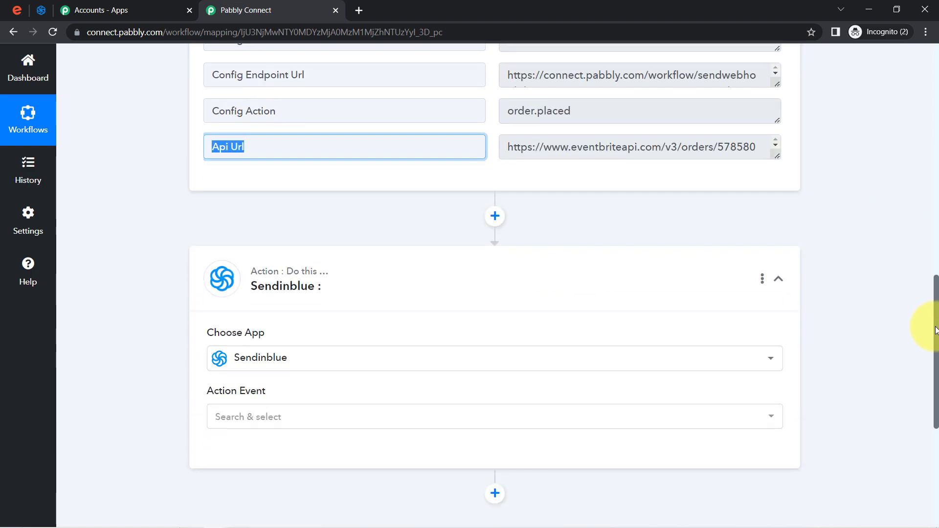
pyautogui.scroll(5, 929, 274)
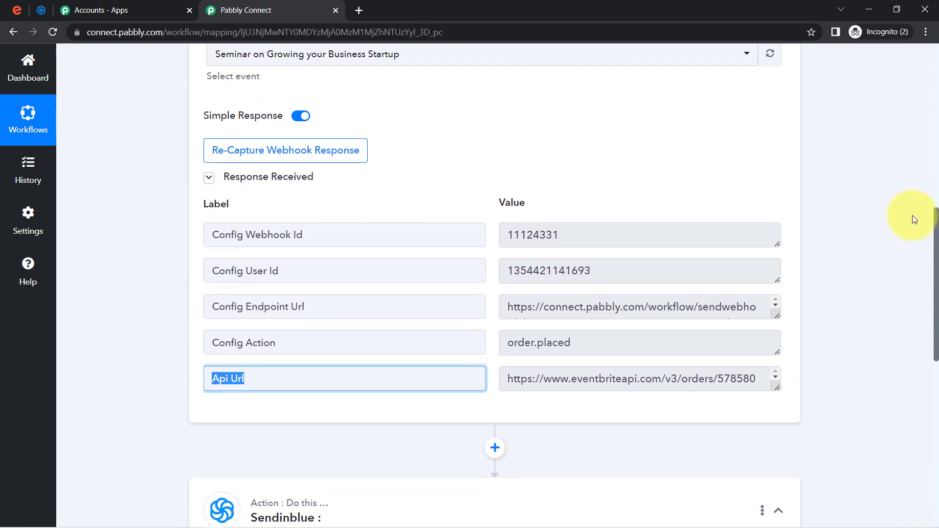
pyautogui.scroll(-2, 912, 218)
pyautogui.scroll(-1, 904, 252)
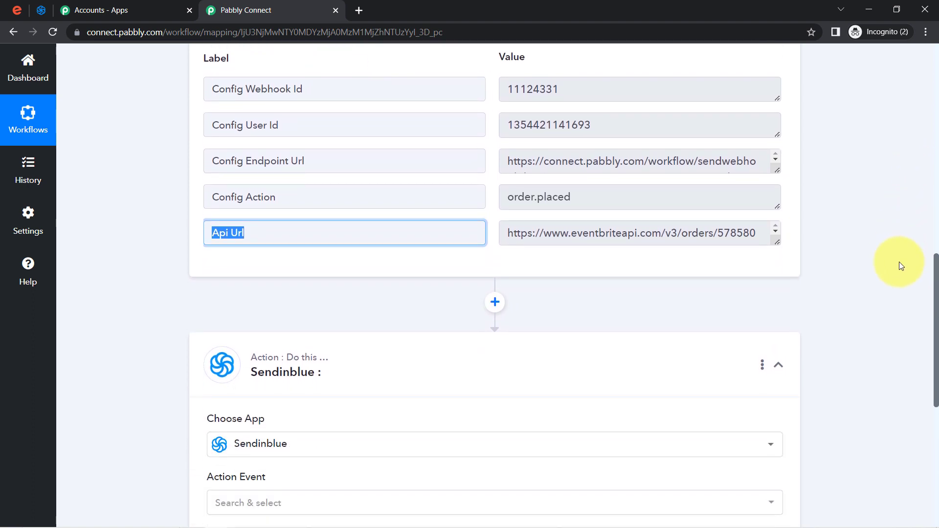
# Add an action step after the trigger and highlight the order number in the Api Url
pyautogui.click(495, 303)
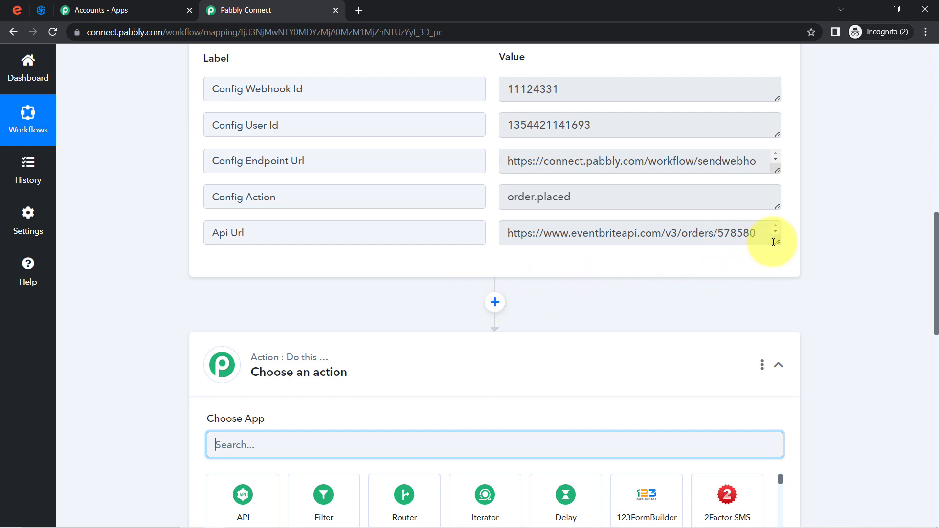
pyautogui.moveTo(776, 244); pyautogui.dragTo(772, 274)
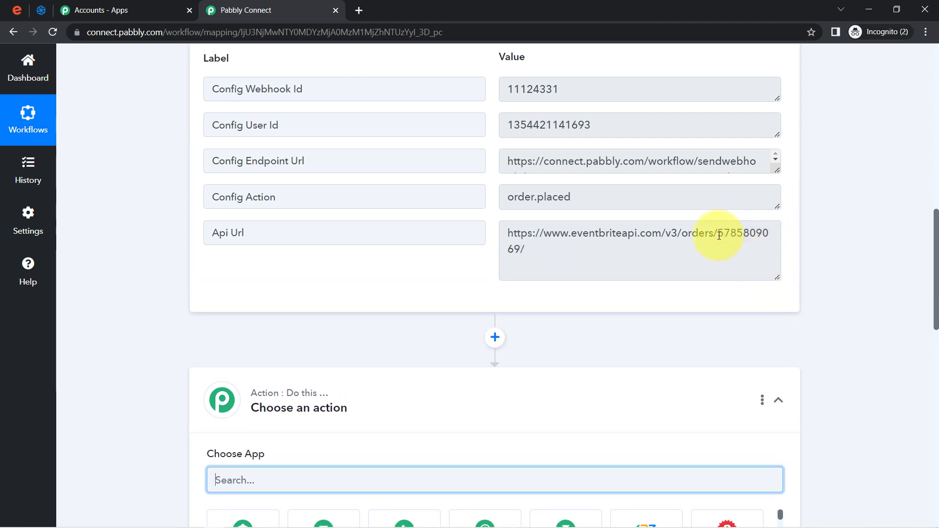
pyautogui.moveTo(719, 235); pyautogui.dragTo(662, 257)
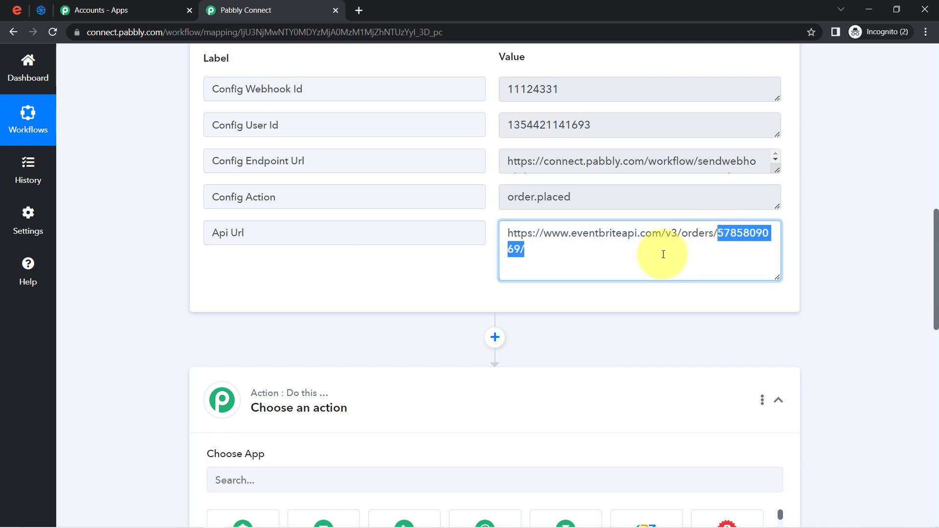
pyautogui.moveTo(215, 234); pyautogui.dragTo(248, 234)
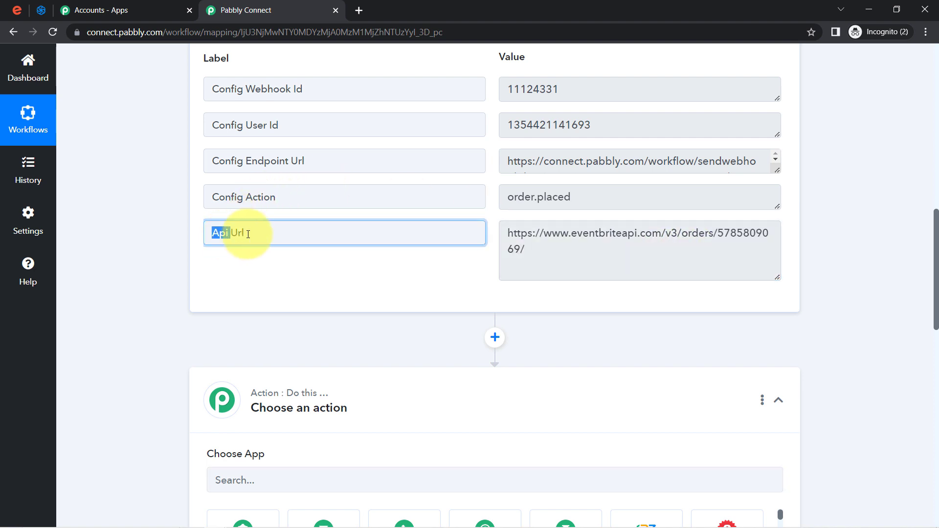
pyautogui.click(719, 234)
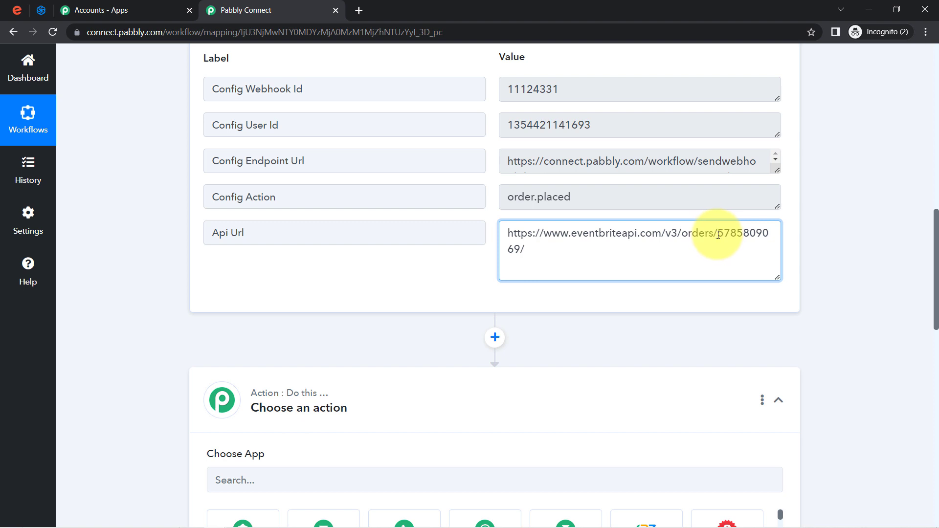
pyautogui.moveTo(718, 235); pyautogui.dragTo(530, 244)
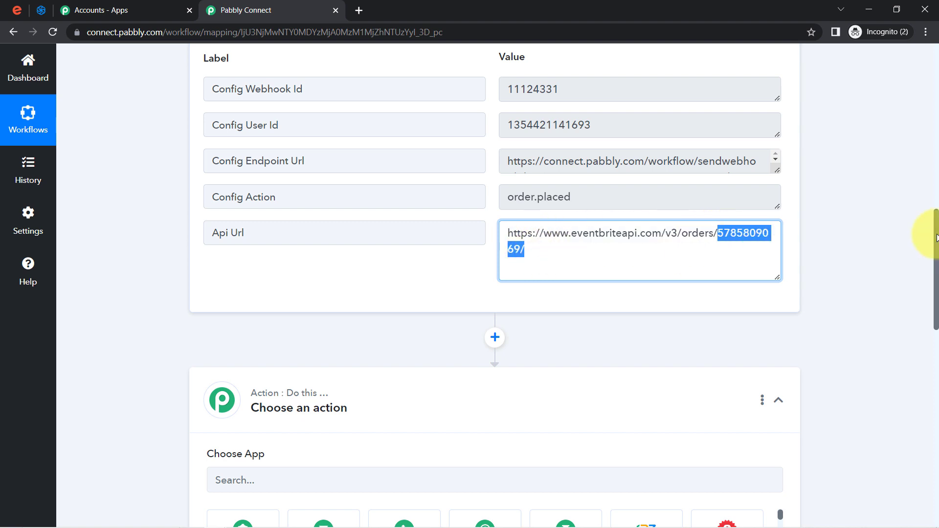
pyautogui.moveTo(935, 239); pyautogui.dragTo(935, 320)
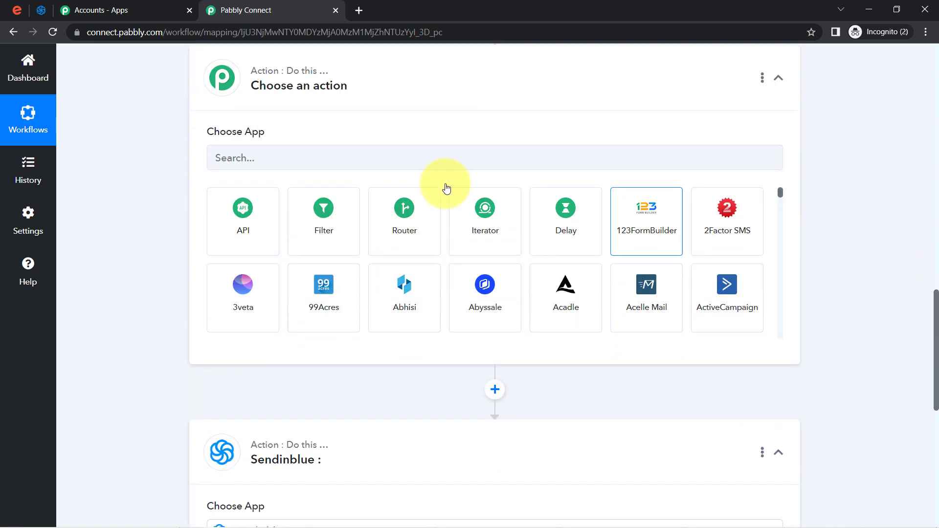
# Set the new action to Eventbrite with the Get Attendee by Order Id event
pyautogui.click(299, 155)
pyautogui.write('even')
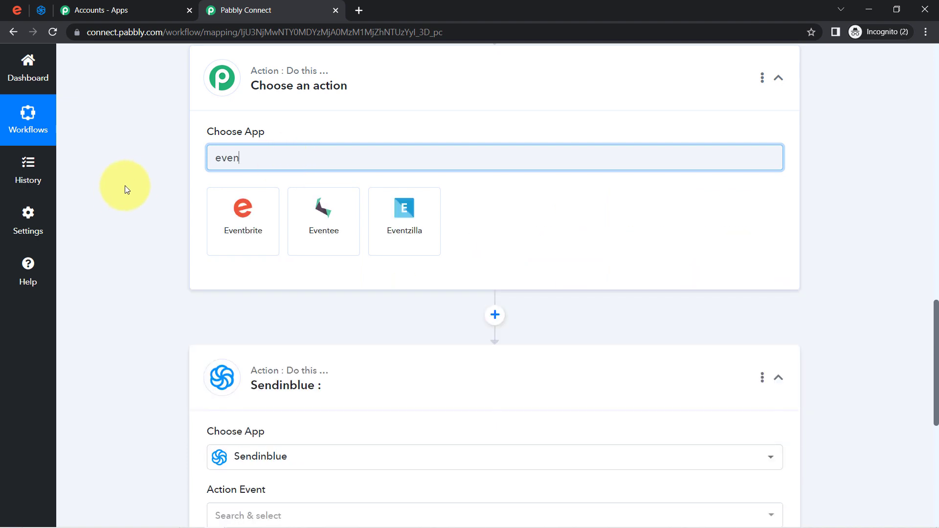
pyautogui.click(246, 211)
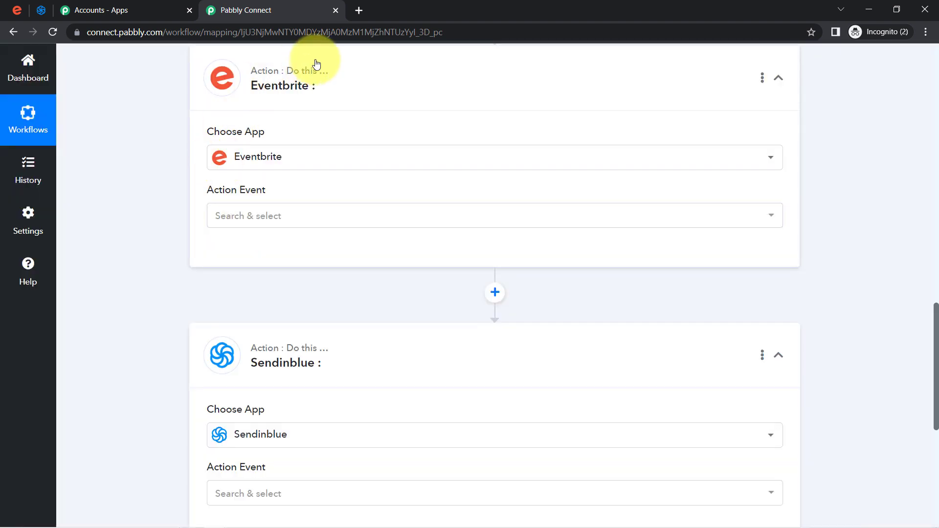
pyautogui.click(214, 221)
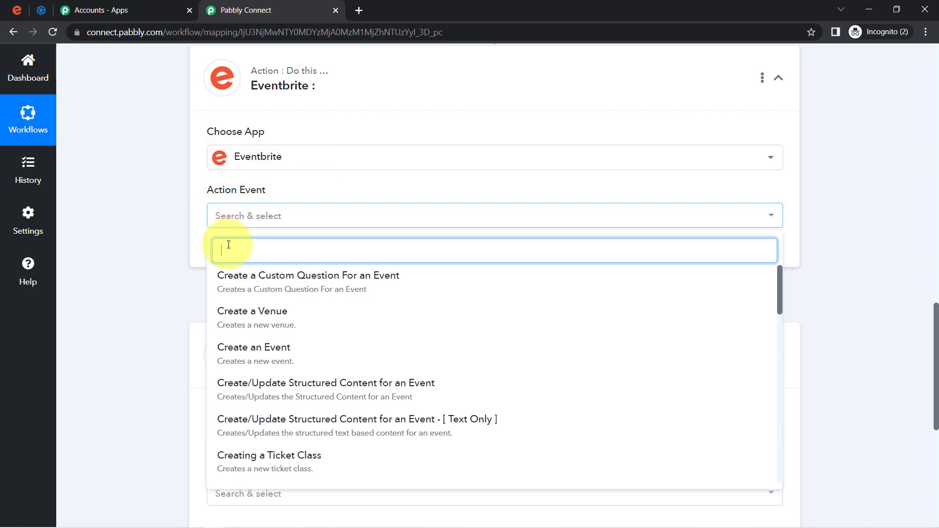
pyautogui.write('get')
pyautogui.click(238, 291)
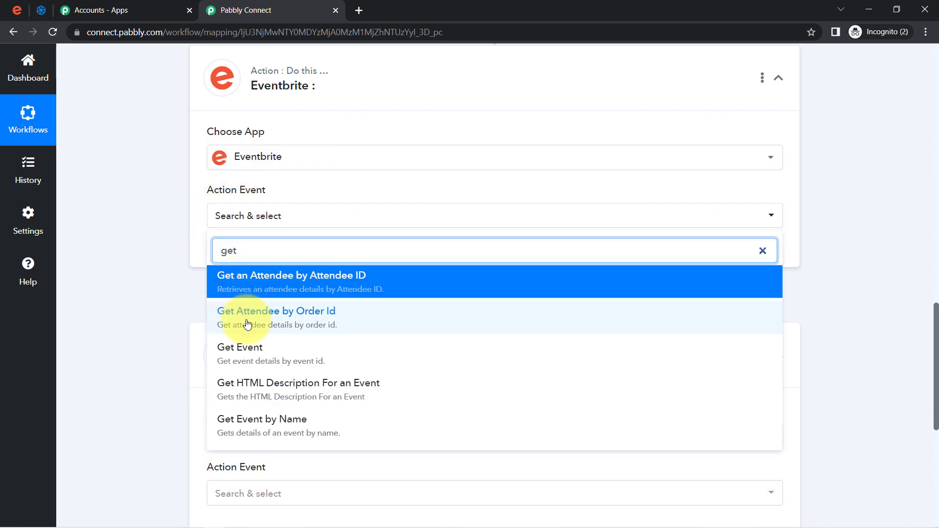
pyautogui.click(305, 317)
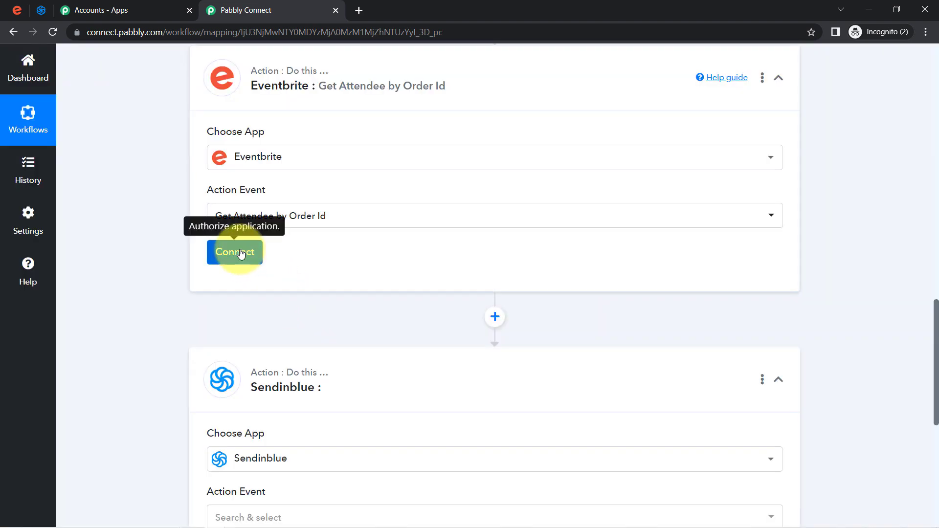
# Save the existing Eventbrite connection for the Get Attendee by Order Id step
pyautogui.click(240, 253)
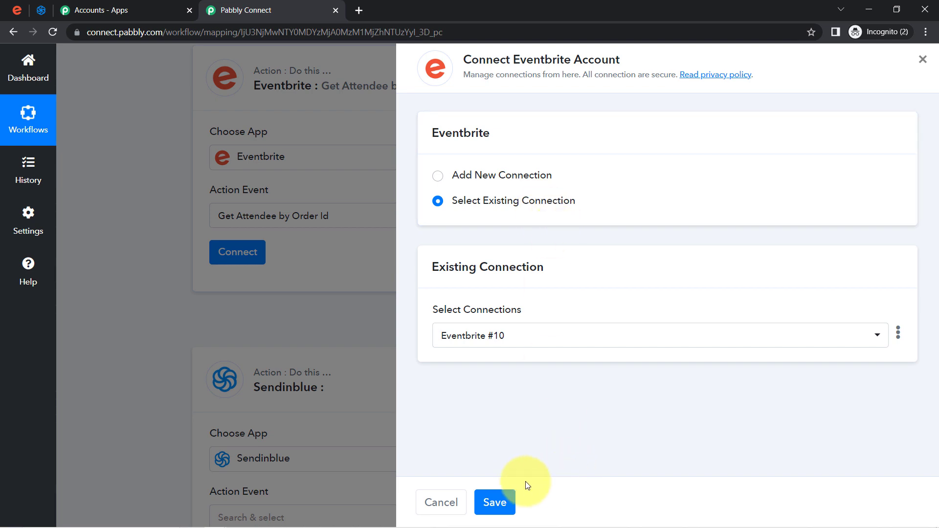
pyautogui.click(504, 504)
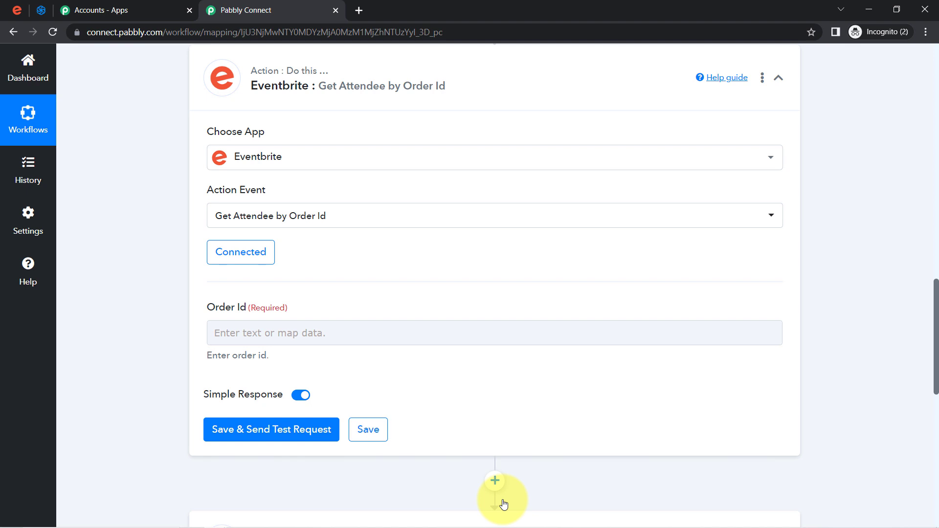
pyautogui.click(237, 391)
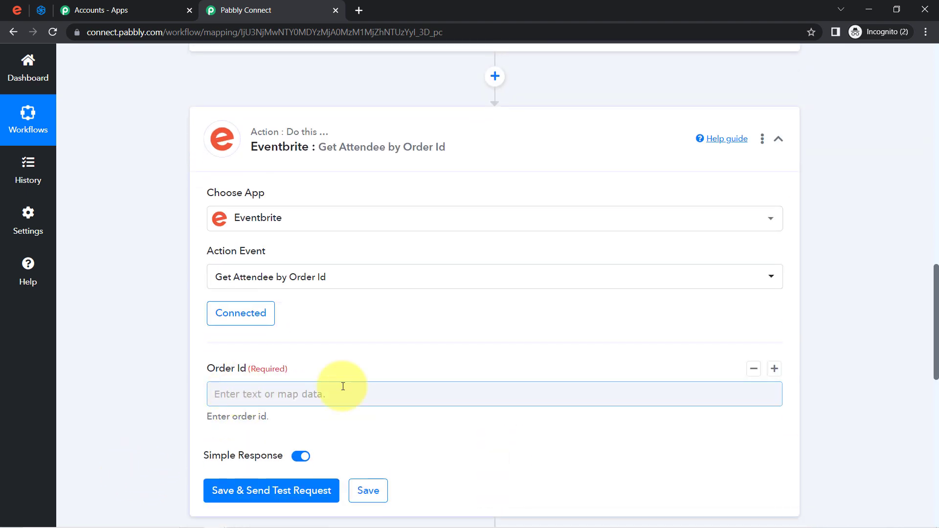
pyautogui.moveTo(934, 289); pyautogui.dragTo(915, 317)
# Browse the Eventbrite: New Order data for Order Id, leaving the field empty
pyautogui.click(220, 259)
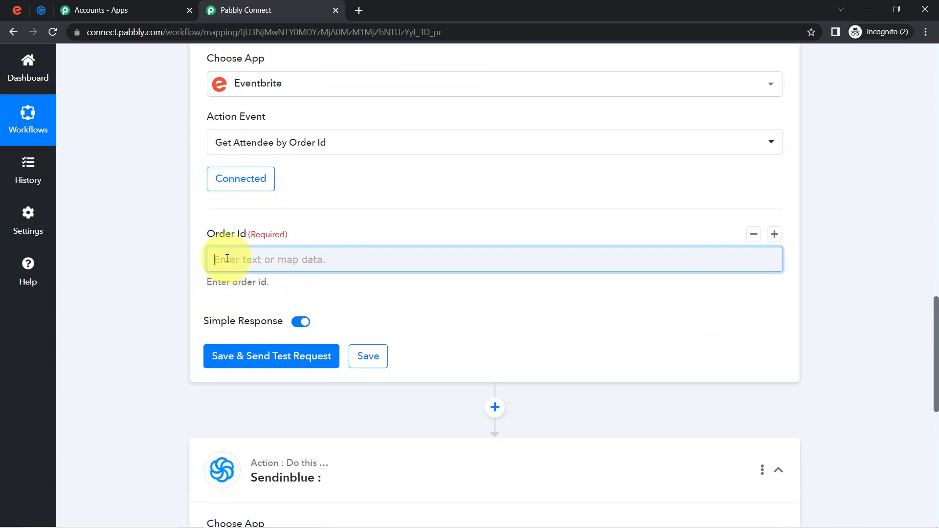
pyautogui.click(280, 367)
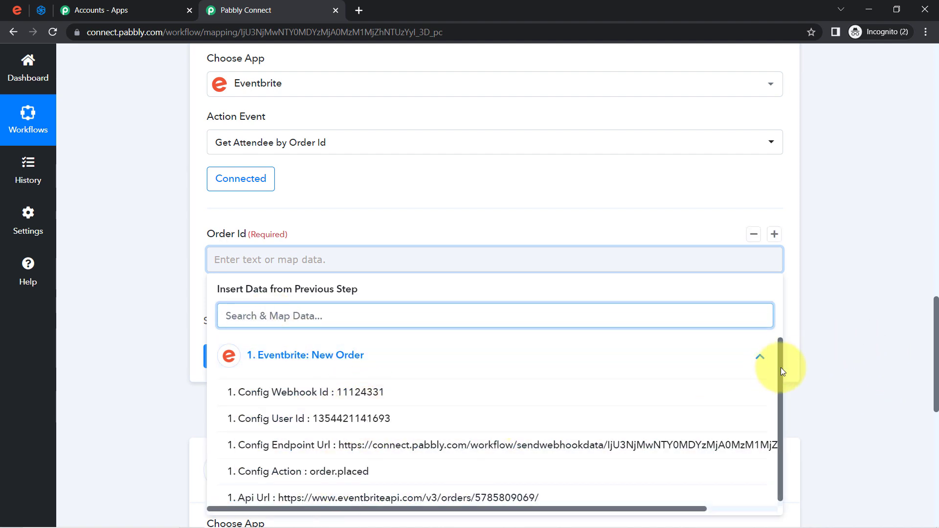
pyautogui.moveTo(781, 368); pyautogui.dragTo(782, 414)
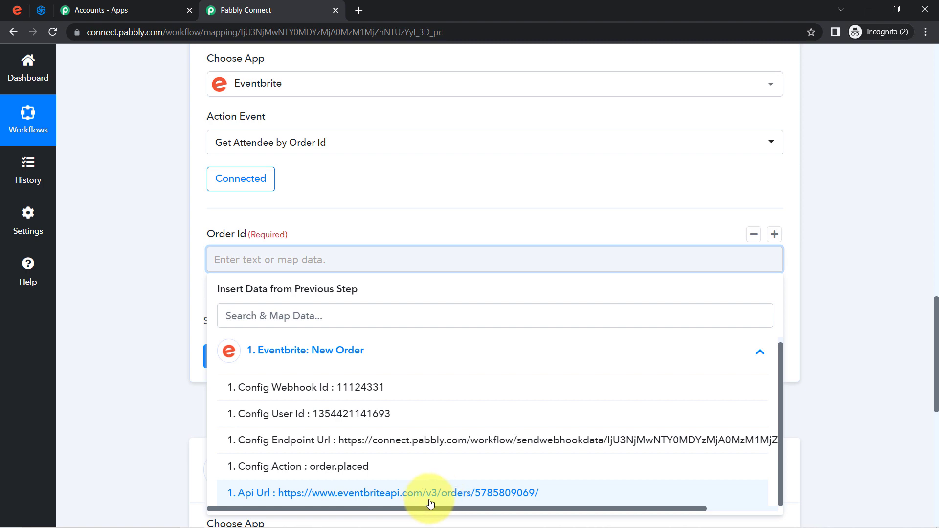
pyautogui.click(142, 298)
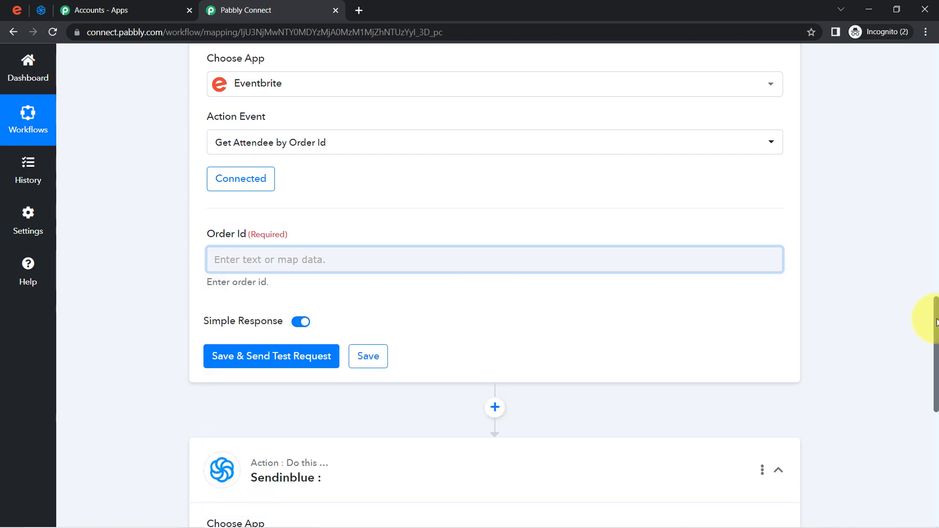
pyautogui.moveTo(938, 319); pyautogui.dragTo(916, 247)
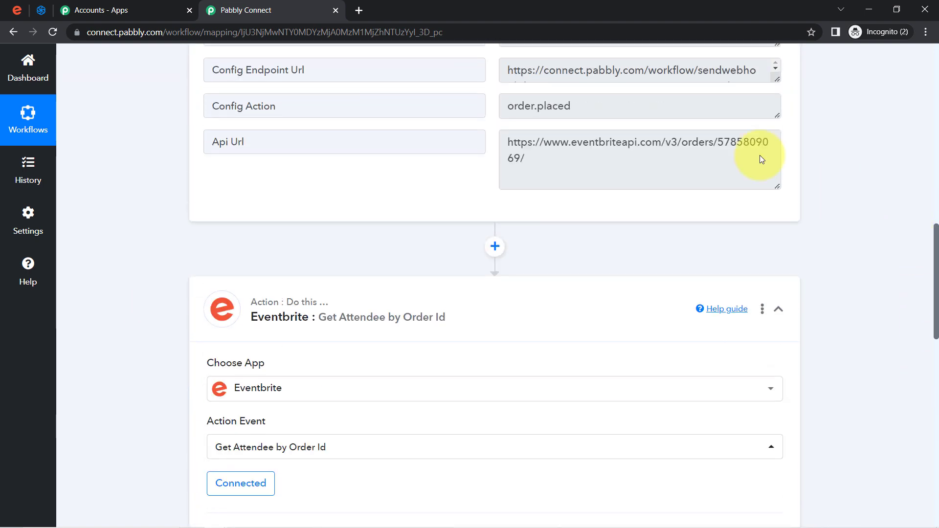
# Insert a Text Formatter by Pabbly step with the Text Parser event after the trigger and connect it
pyautogui.click(699, 153)
pyautogui.hotkey('ctrl', 'a')
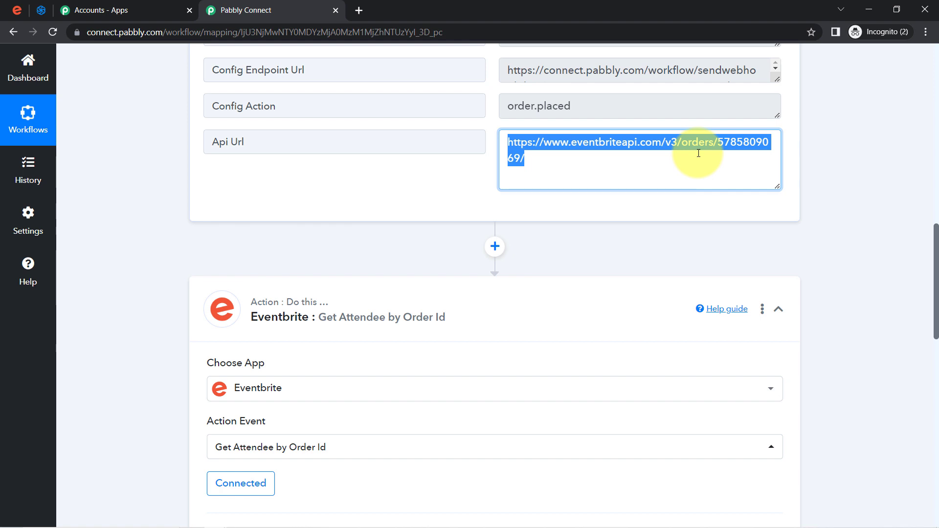
pyautogui.click(656, 212)
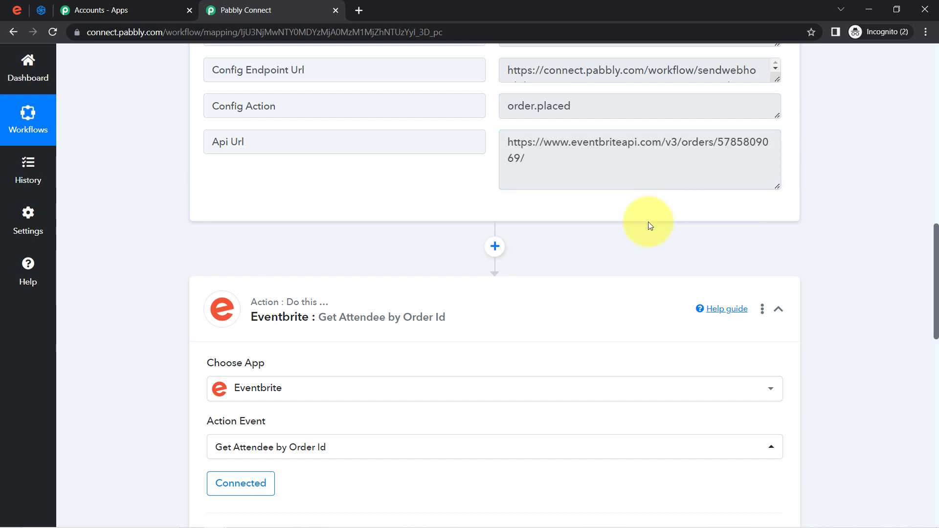
pyautogui.click(493, 247)
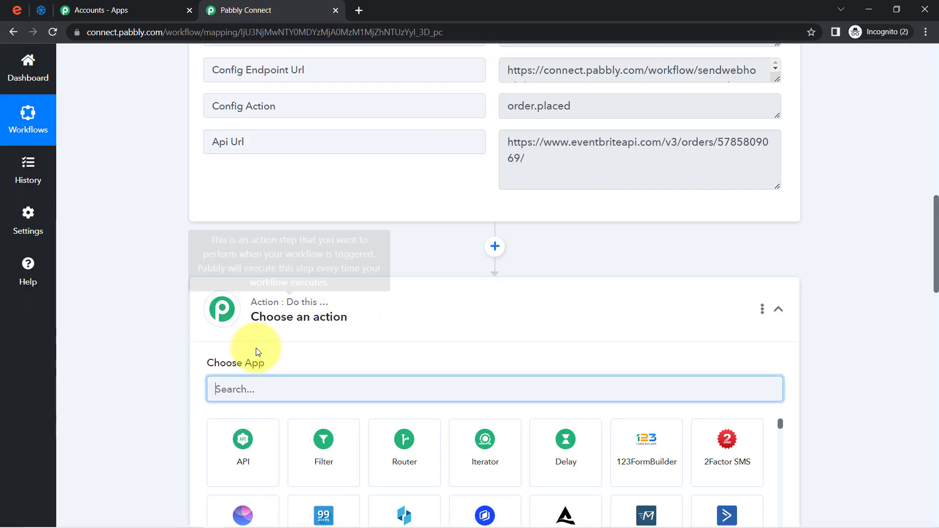
pyautogui.write('text')
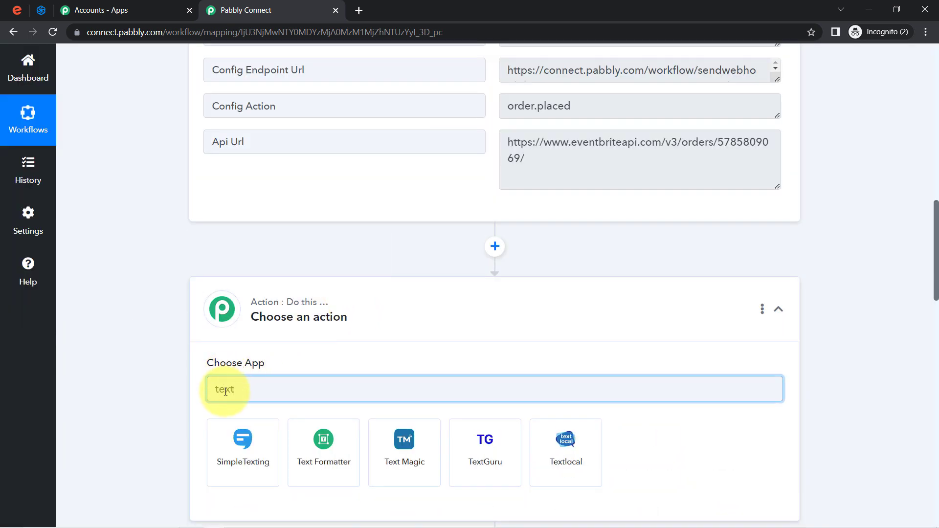
pyautogui.click(301, 448)
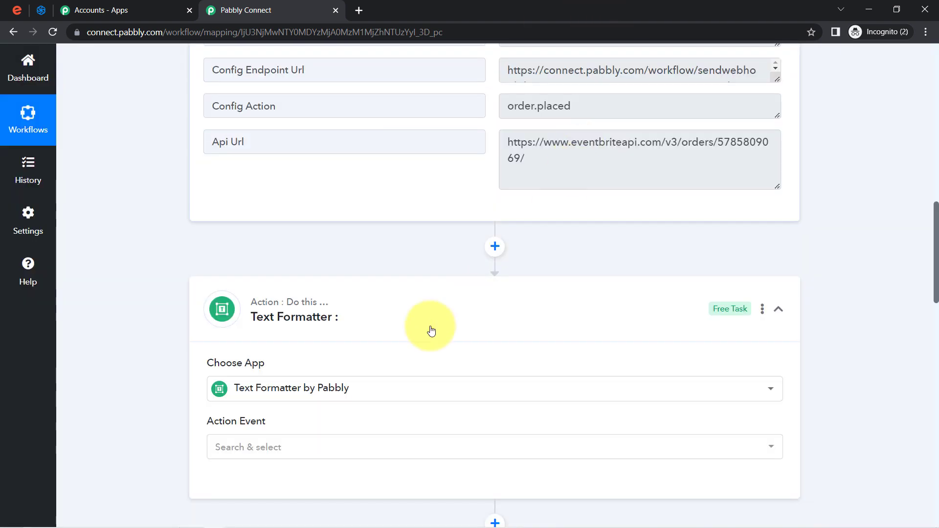
pyautogui.click(223, 449)
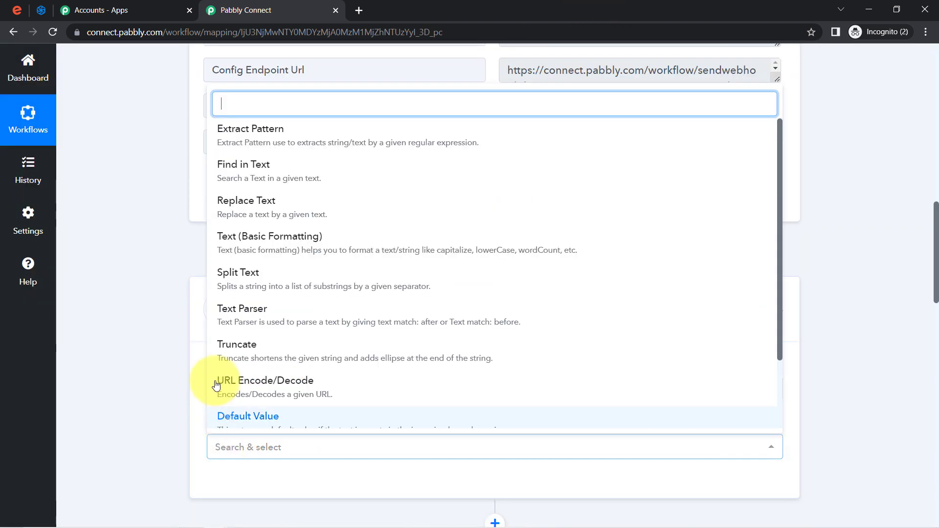
pyautogui.click(247, 323)
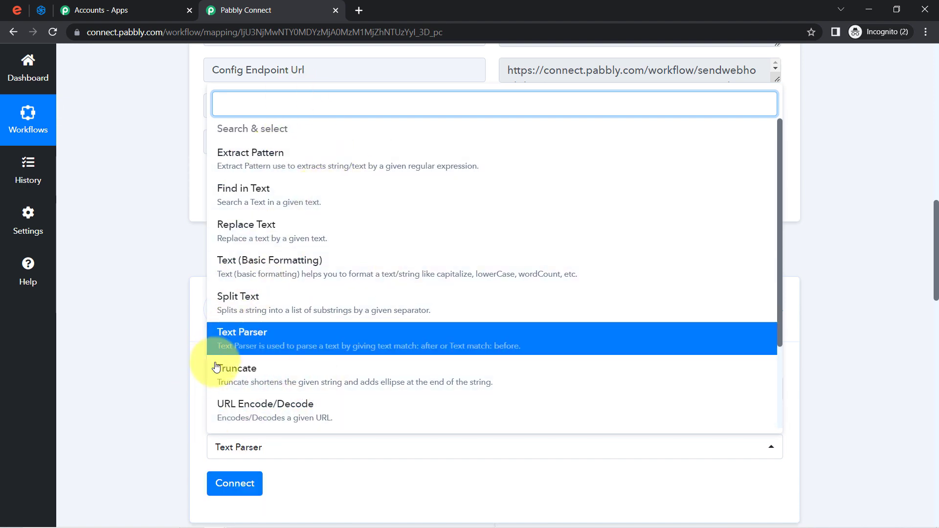
pyautogui.click(234, 348)
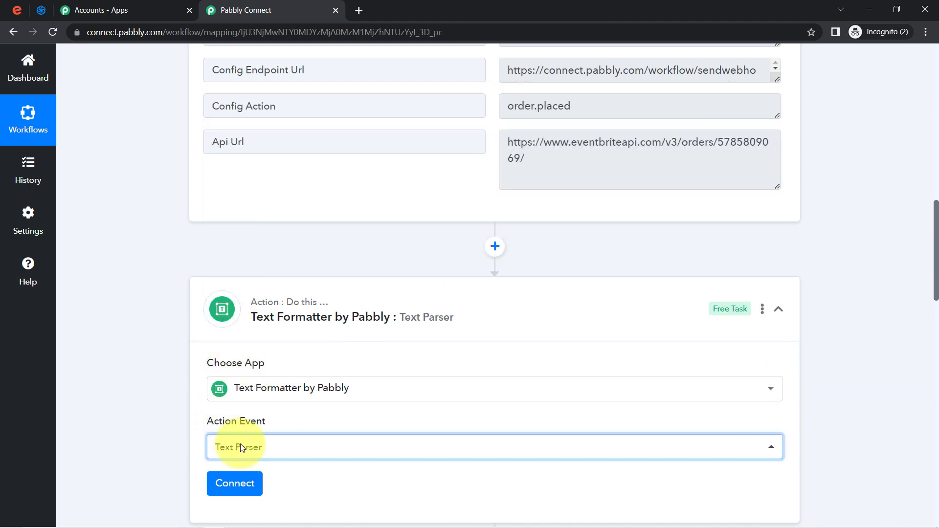
pyautogui.click(228, 494)
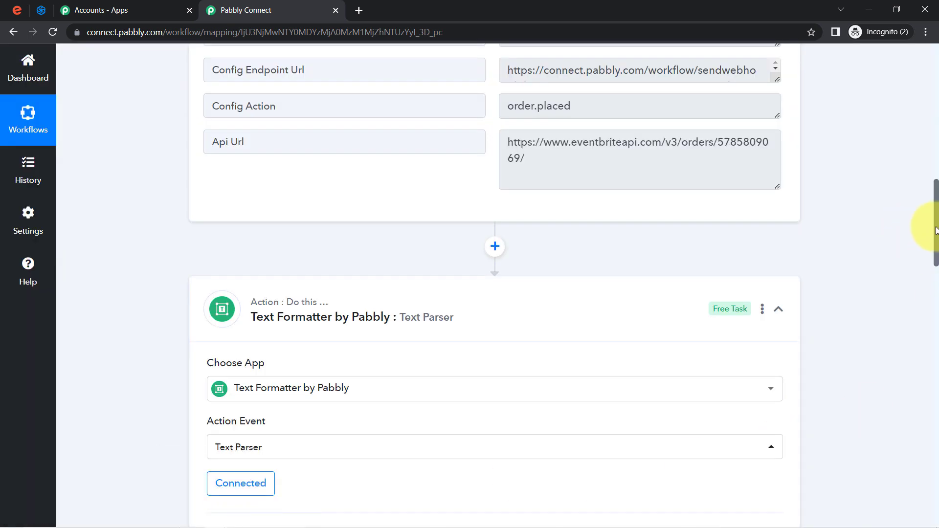
# Map the trigger's Api Url into the parser's Text field
pyautogui.moveTo(937, 230); pyautogui.dragTo(924, 311)
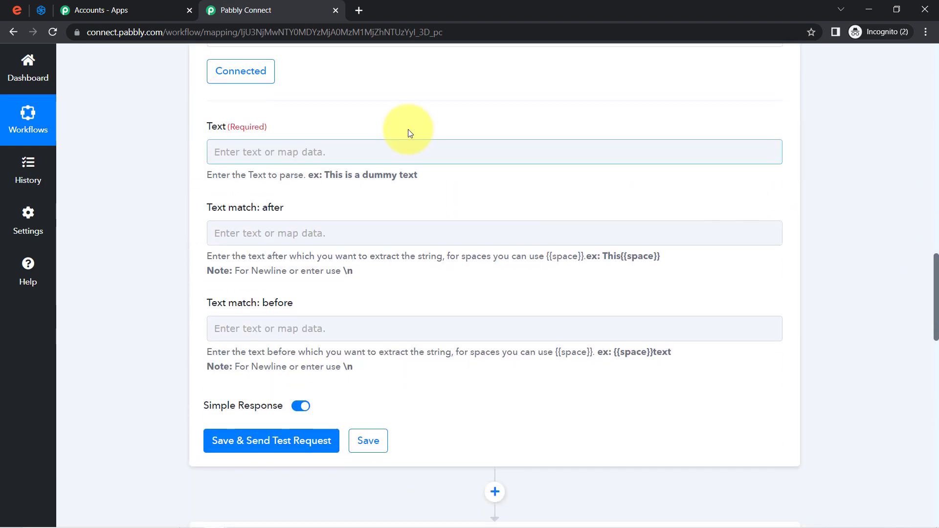
pyautogui.click(267, 153)
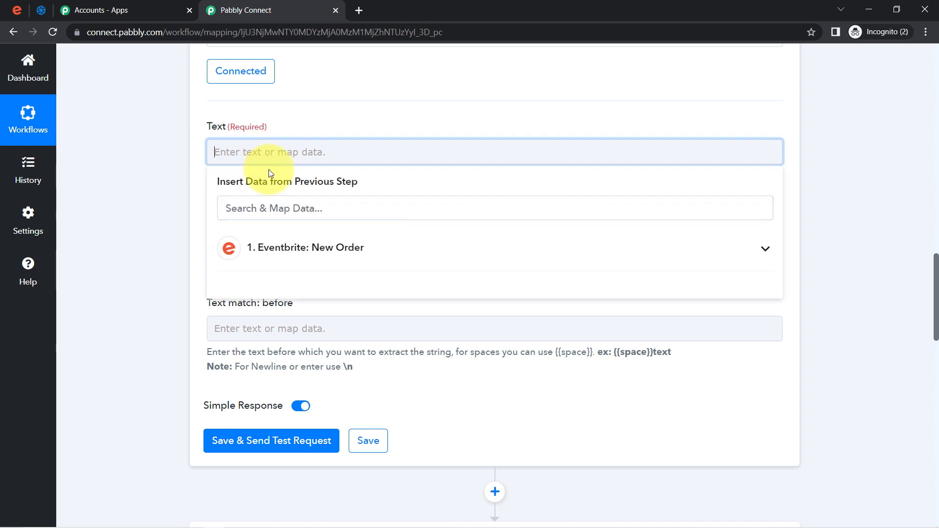
pyautogui.click(259, 245)
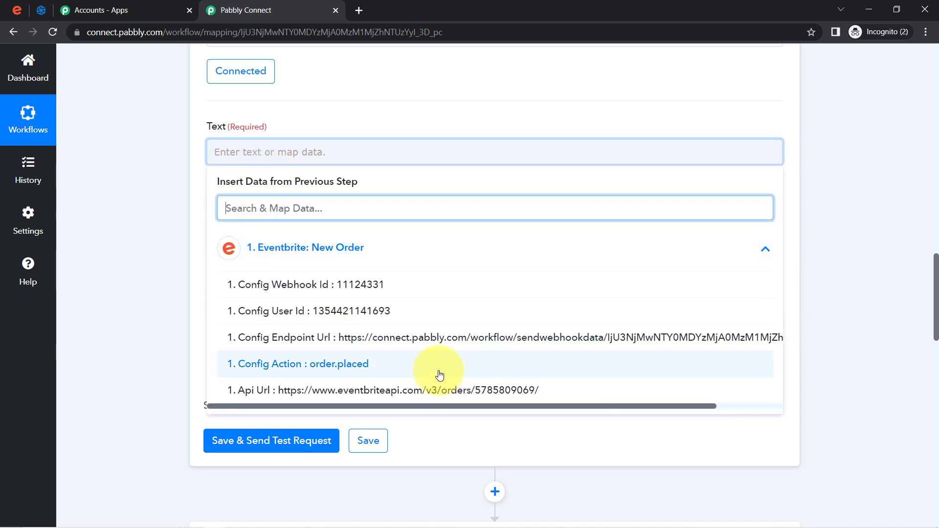
pyautogui.click(456, 391)
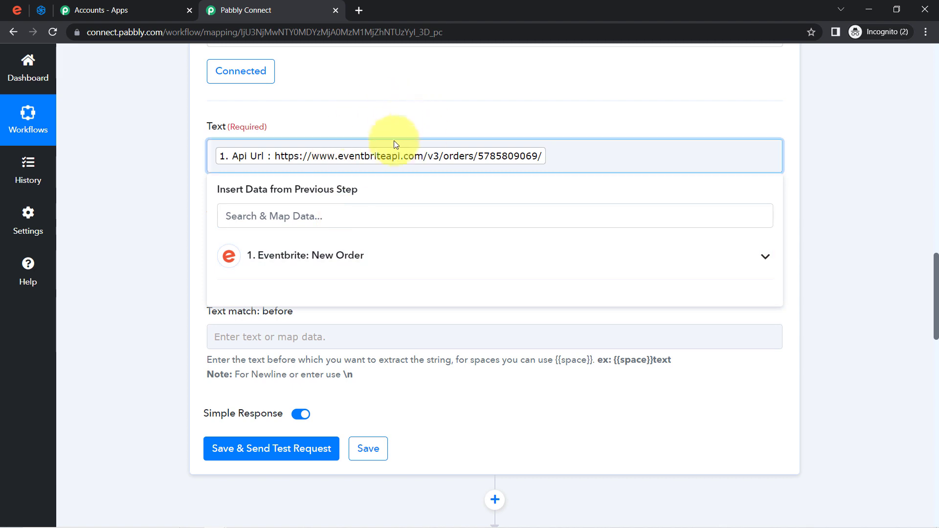
pyautogui.click(139, 254)
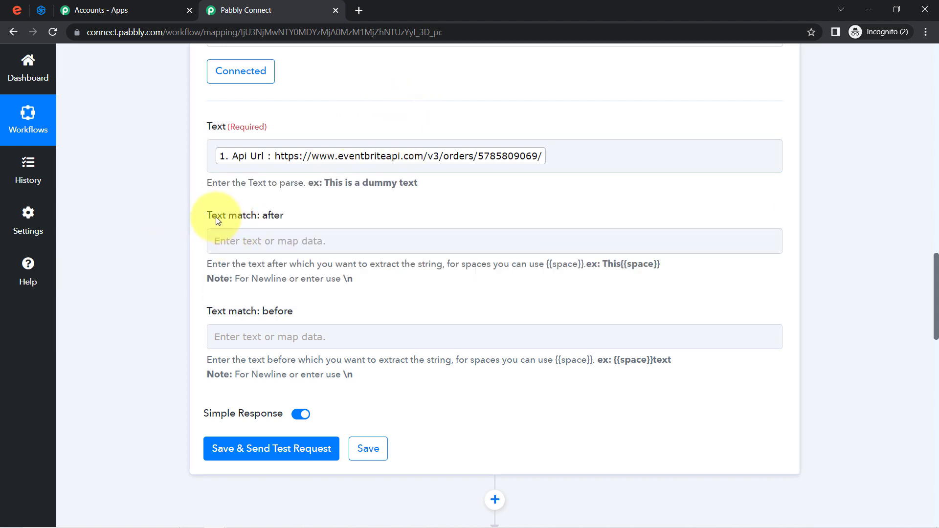
# Paste the orders/ URL prefix into Text match: after and set Text match: before to /
pyautogui.doubleClick(270, 216)
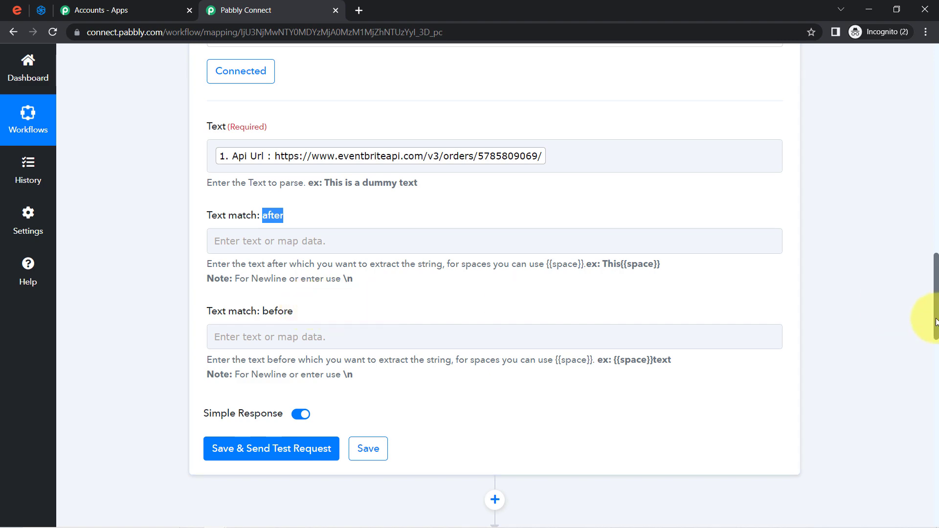
pyautogui.scroll(7, 929, 293)
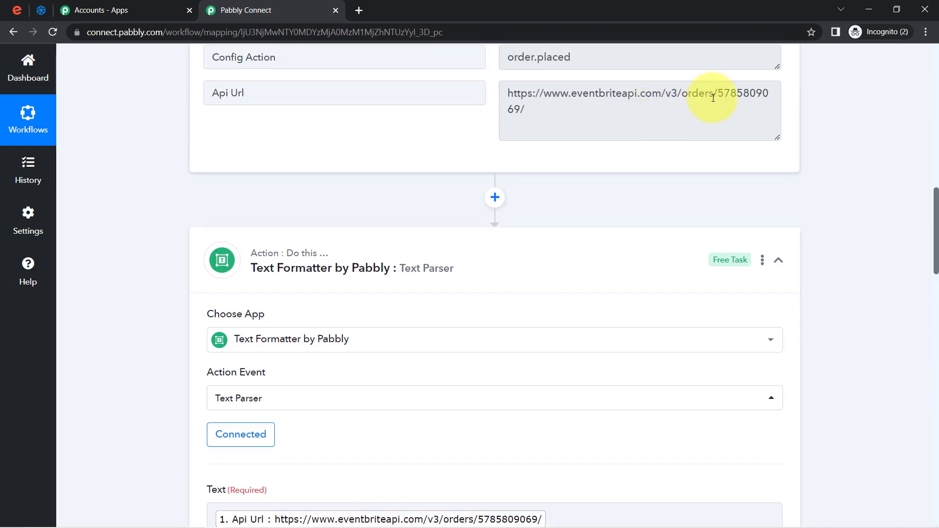
pyautogui.moveTo(720, 94); pyautogui.dragTo(528, 100)
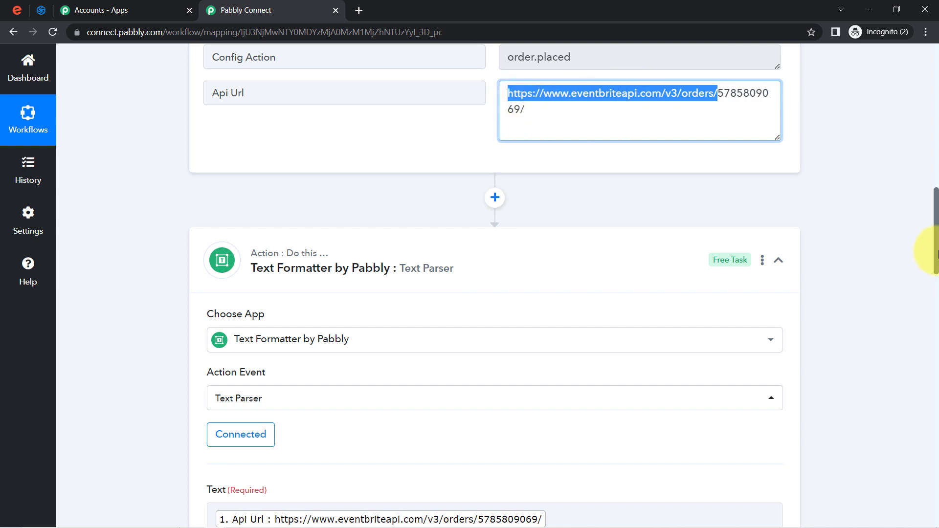
pyautogui.scroll(-8, 923, 269)
pyautogui.click(283, 181)
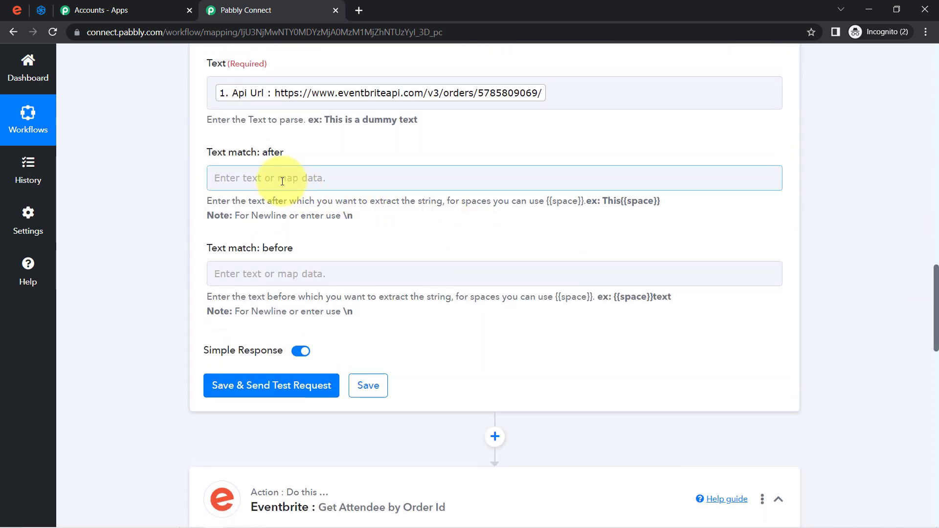
pyautogui.write('https://www.eventbriteapi.com/v3/orders/')
pyautogui.click(415, 157)
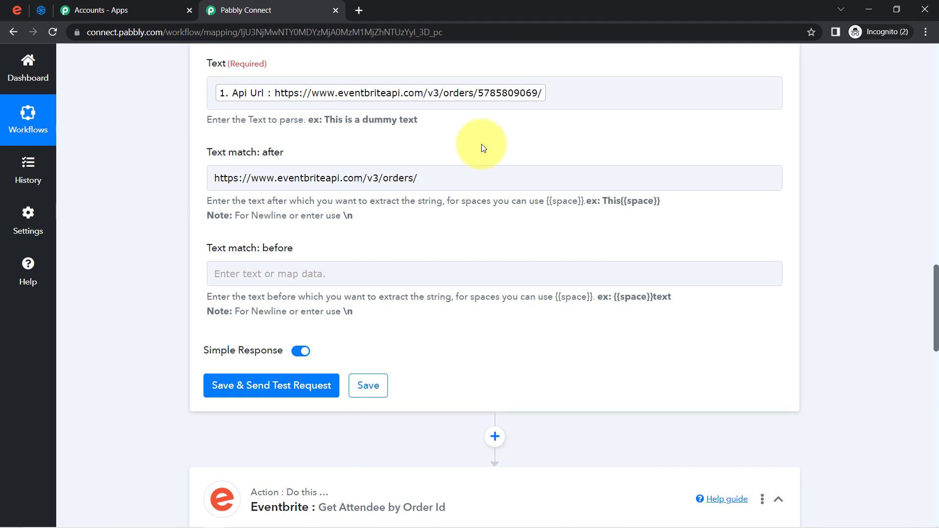
pyautogui.click(233, 275)
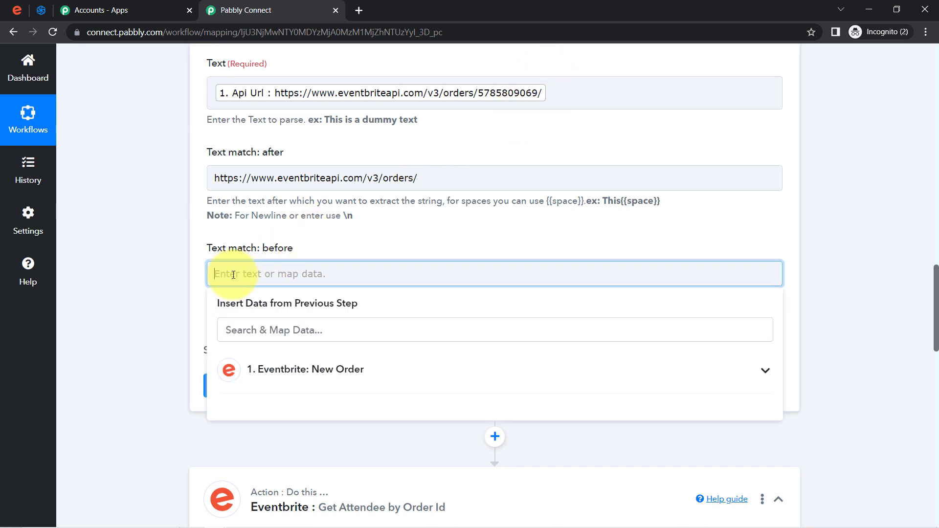
pyautogui.click(181, 304)
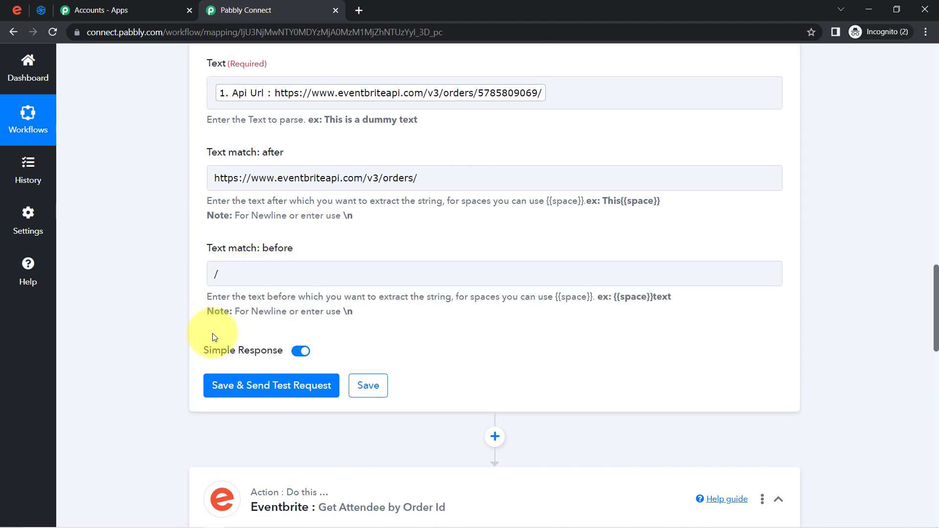
pyautogui.click(226, 386)
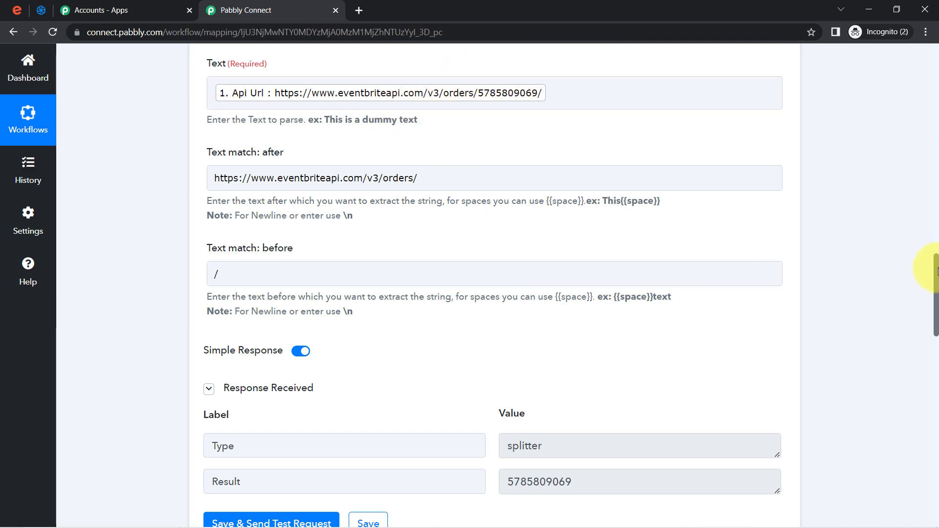
pyautogui.moveTo(936, 272); pyautogui.dragTo(935, 303)
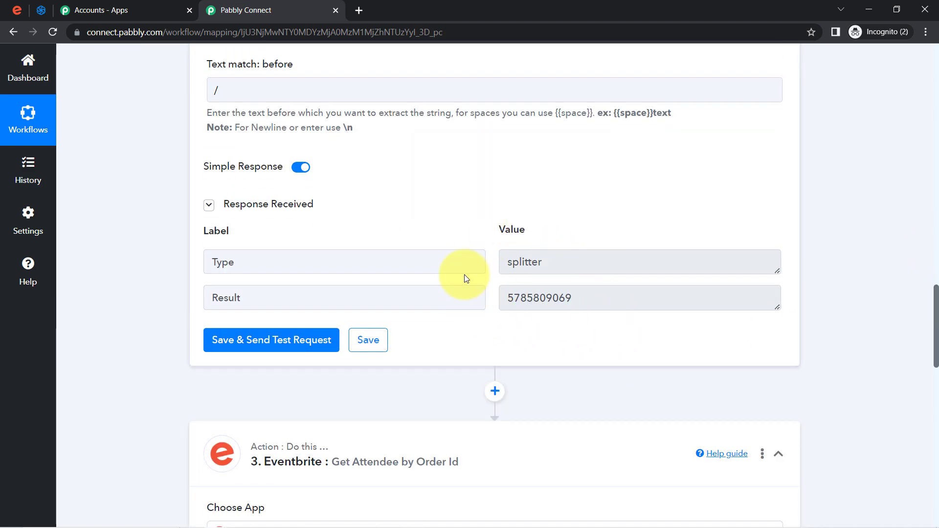
pyautogui.doubleClick(522, 299)
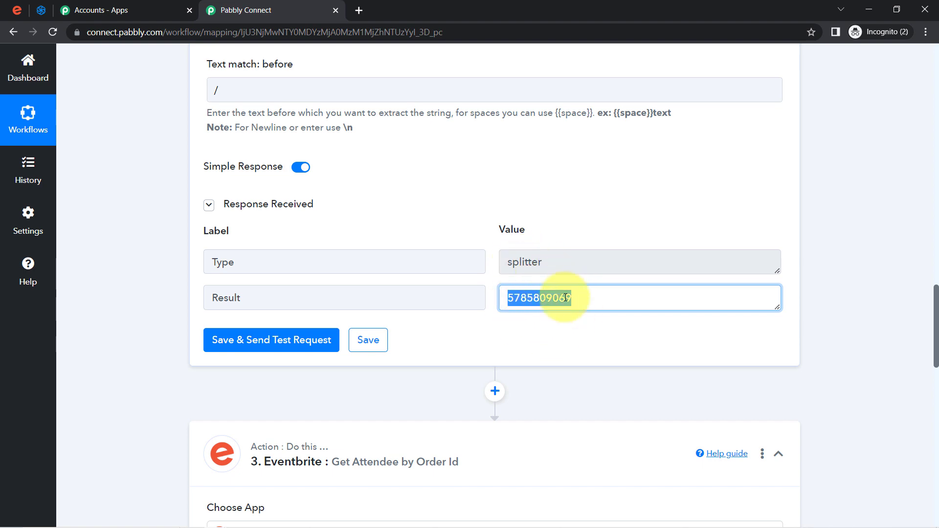
pyautogui.moveTo(937, 308); pyautogui.dragTo(933, 390)
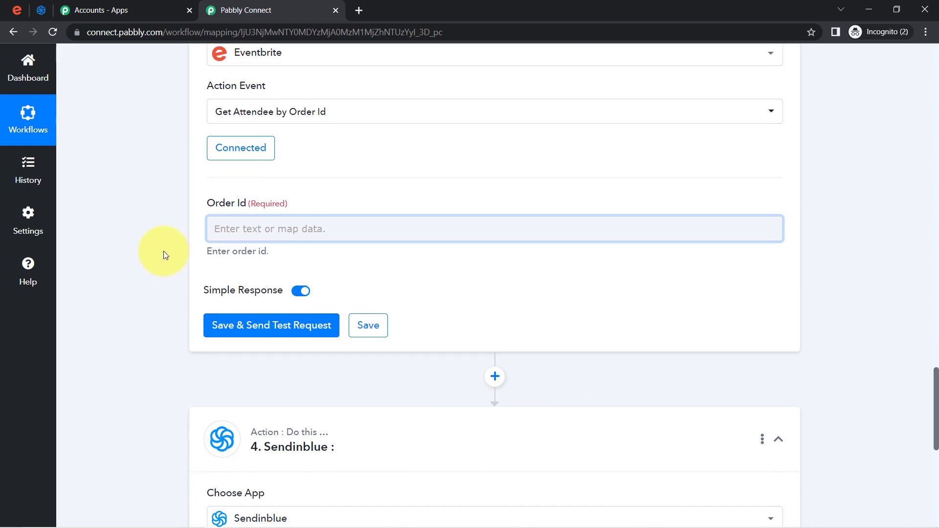
# Save the Get Attendee step with a placeholder Order Id of 1
pyautogui.click(223, 228)
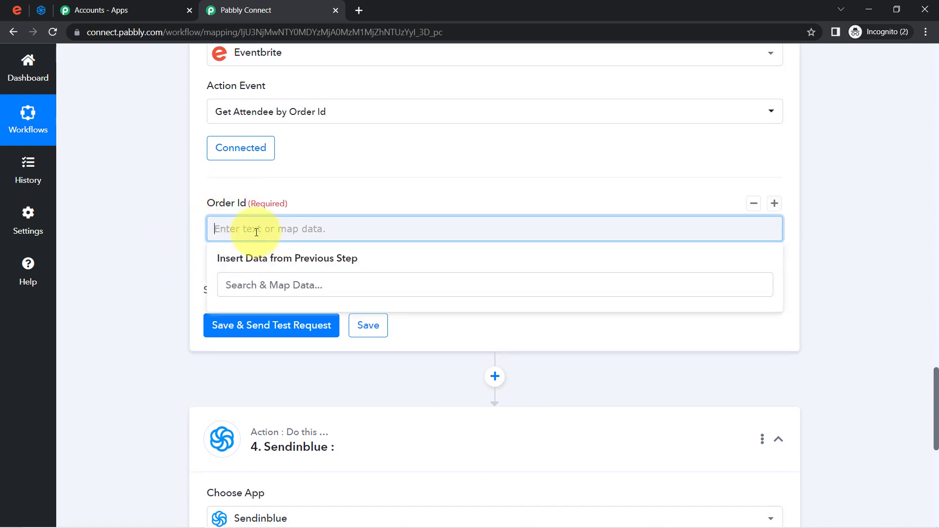
pyautogui.click(167, 259)
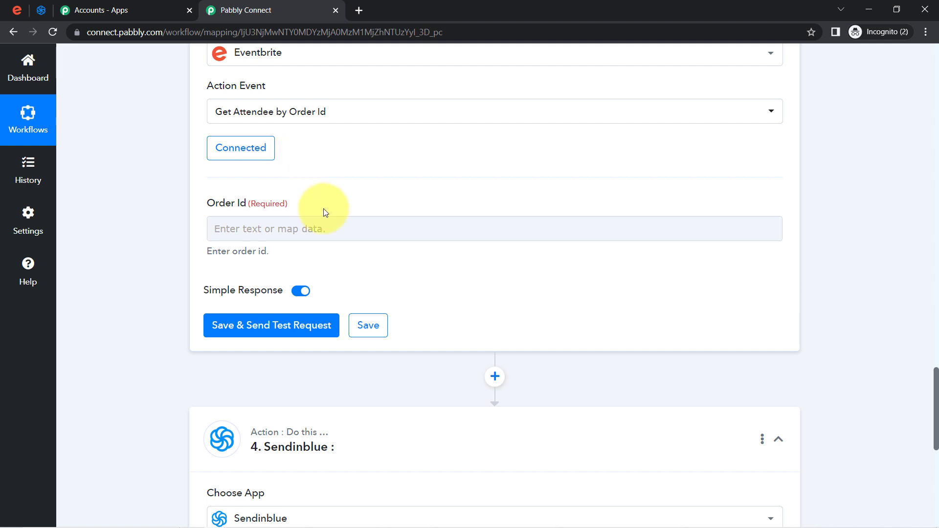
pyautogui.click(221, 227)
pyautogui.write('1')
pyautogui.click(195, 243)
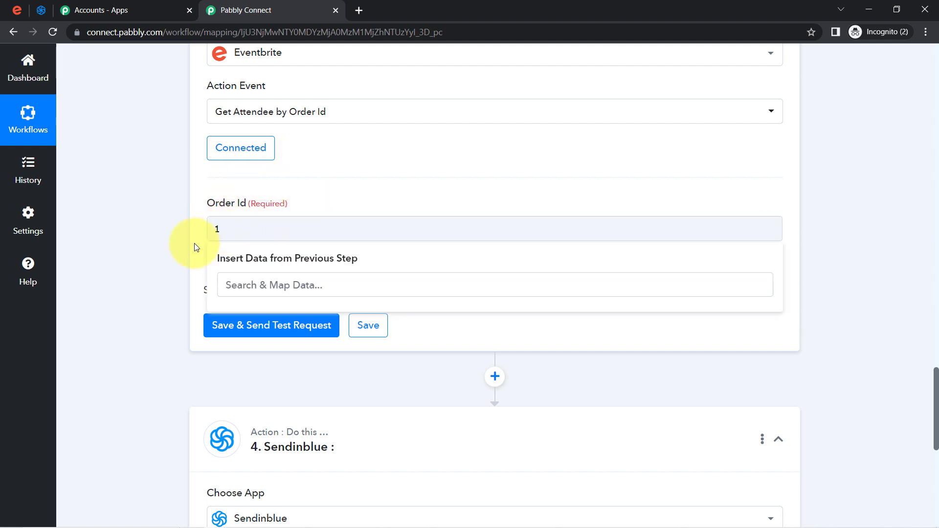
pyautogui.click(365, 325)
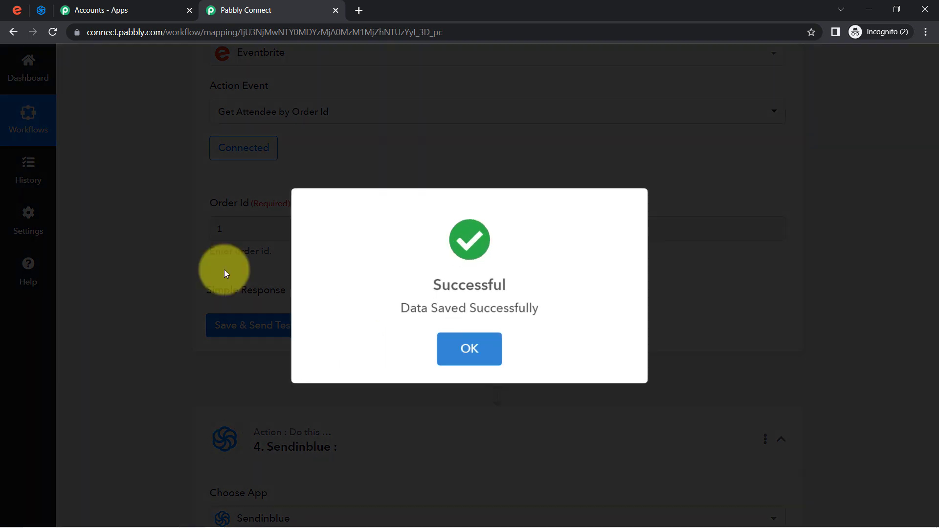
pyautogui.click(289, 178)
# Map the Text Parser Result into Order Id and send a test request
pyautogui.click(228, 229)
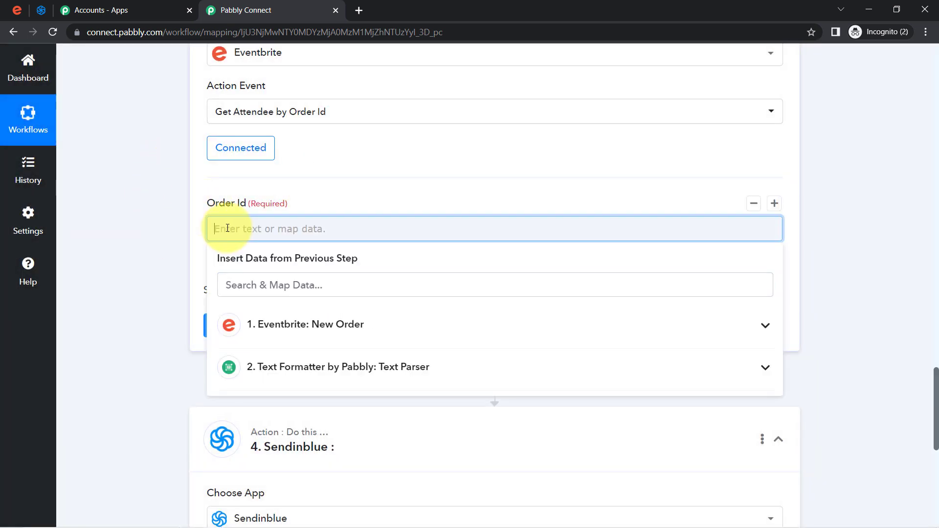
pyautogui.click(262, 367)
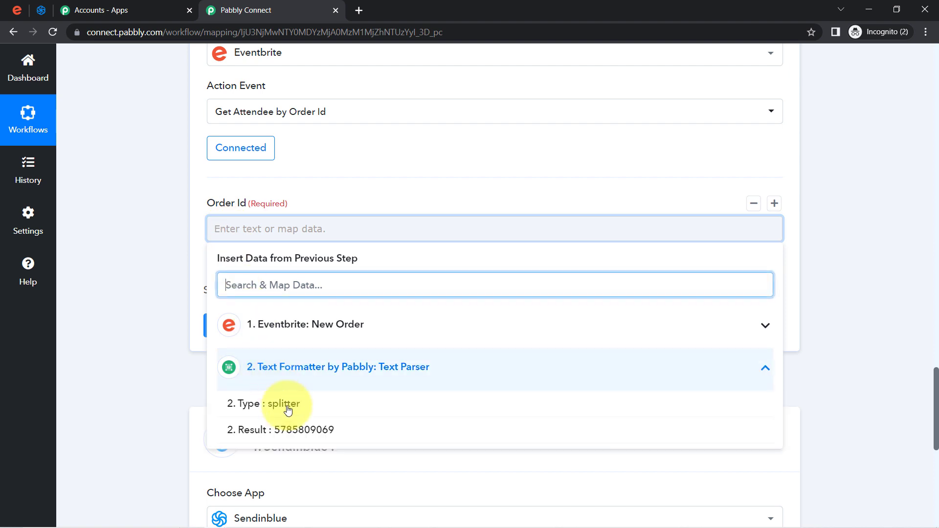
pyautogui.click(304, 430)
pyautogui.click(121, 251)
pyautogui.click(250, 332)
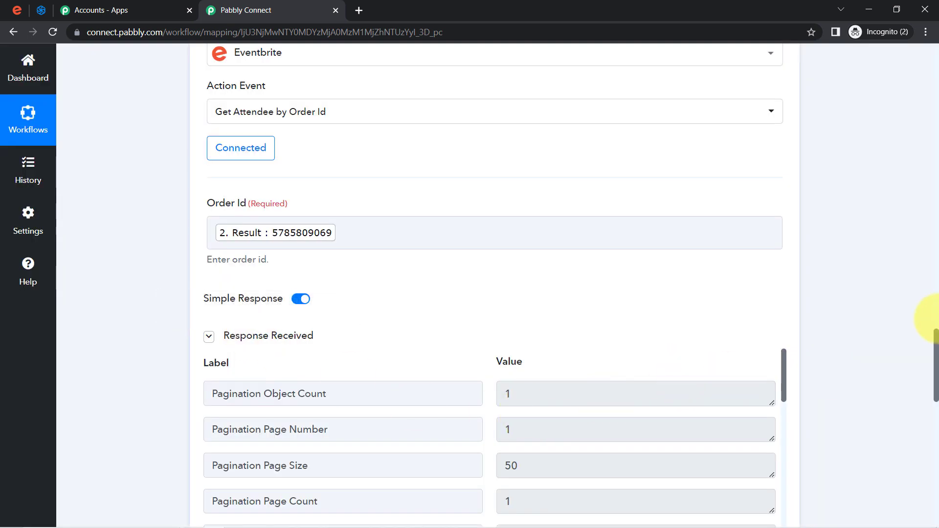
pyautogui.moveTo(936, 345); pyautogui.dragTo(937, 379)
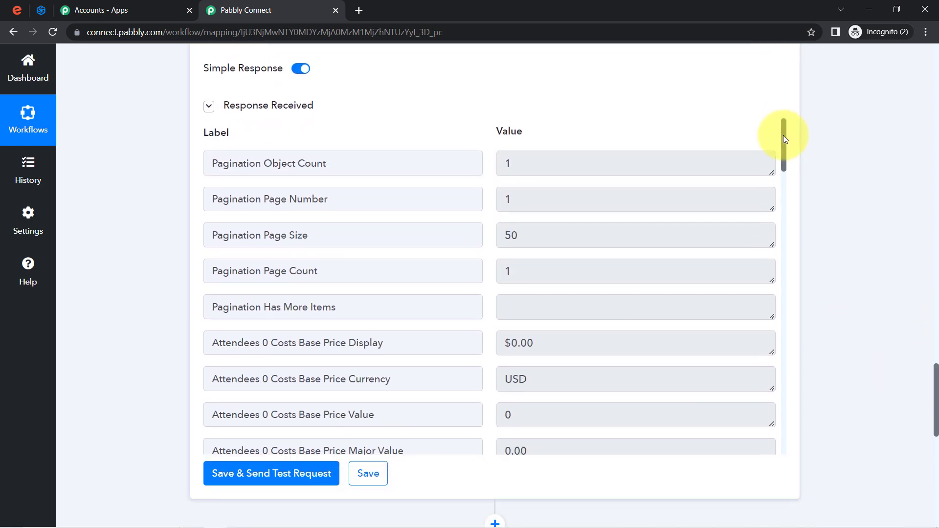
pyautogui.moveTo(784, 137); pyautogui.dragTo(780, 335)
pyautogui.doubleClick(517, 238)
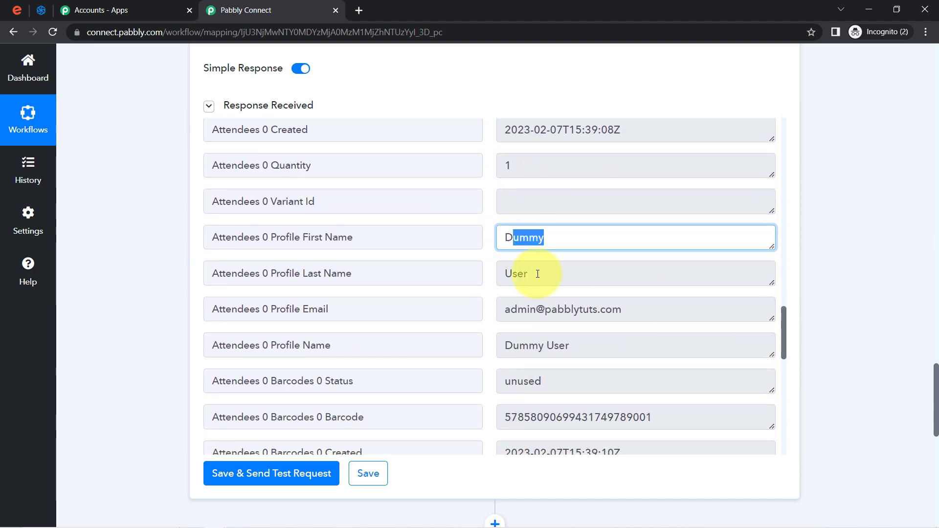
pyautogui.doubleClick(589, 274)
pyautogui.moveTo(582, 314); pyautogui.dragTo(527, 314)
pyautogui.moveTo(559, 347); pyautogui.dragTo(507, 351)
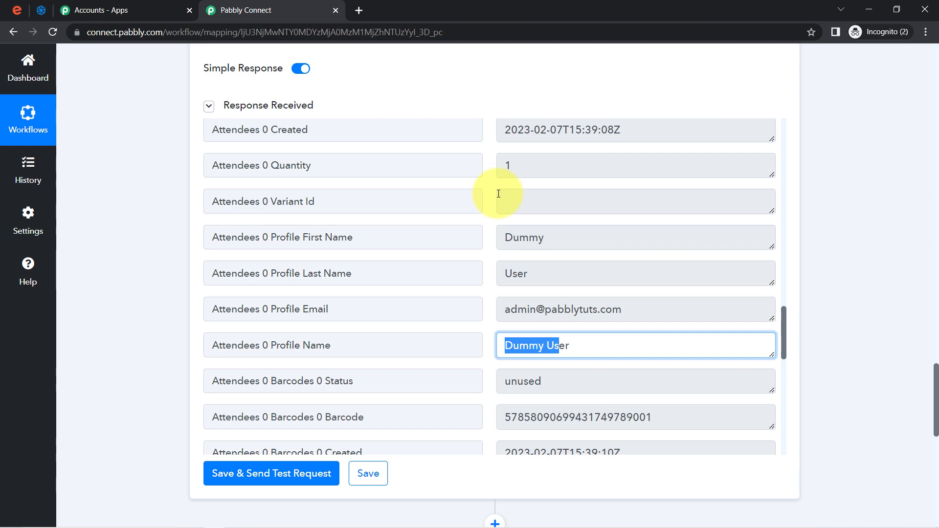
pyautogui.moveTo(937, 379); pyautogui.dragTo(914, 33)
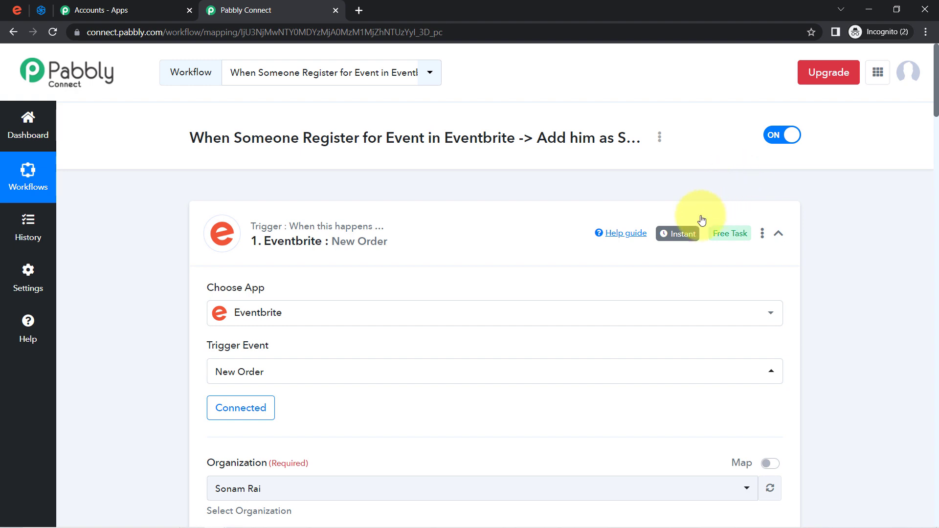
pyautogui.moveTo(674, 233)
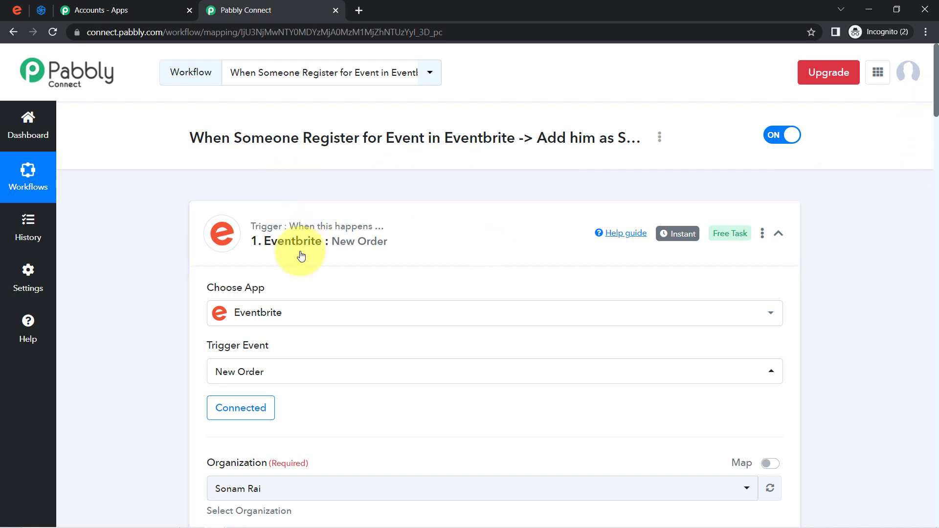
pyautogui.moveTo(936, 101); pyautogui.dragTo(935, 497)
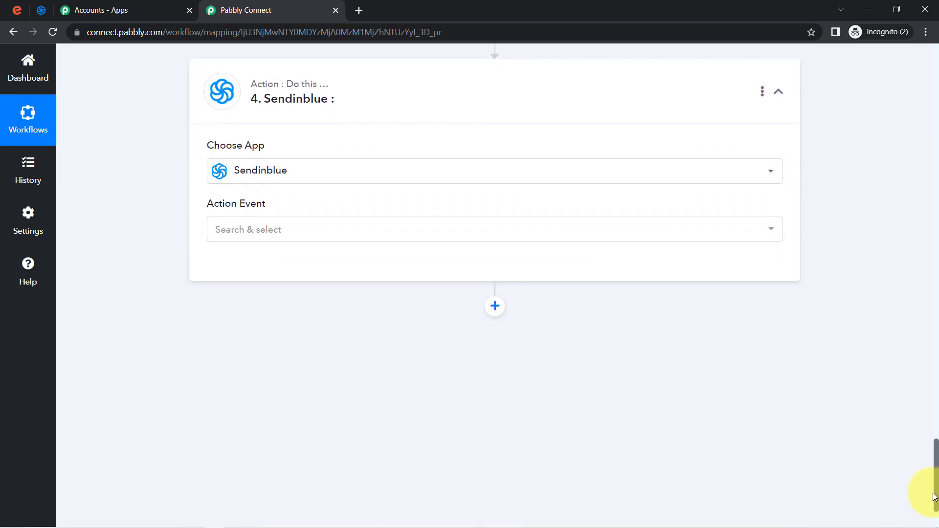
# Set the Sendinblue action to Create or Update Contact and start a new connection
pyautogui.click(236, 219)
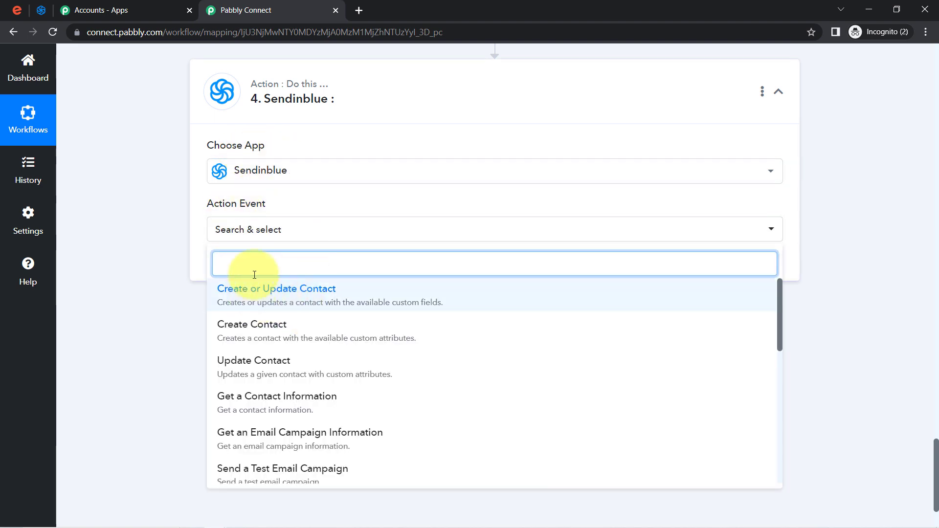
pyautogui.click(267, 291)
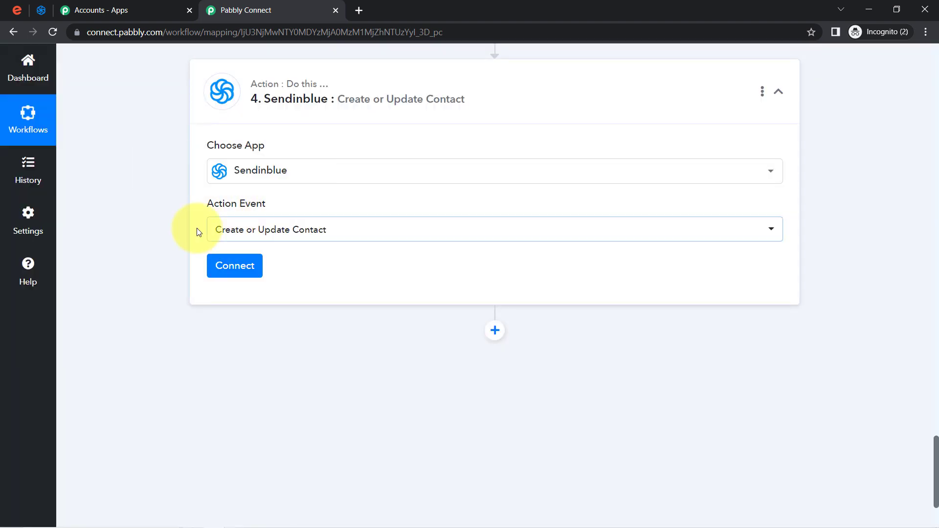
pyautogui.click(237, 265)
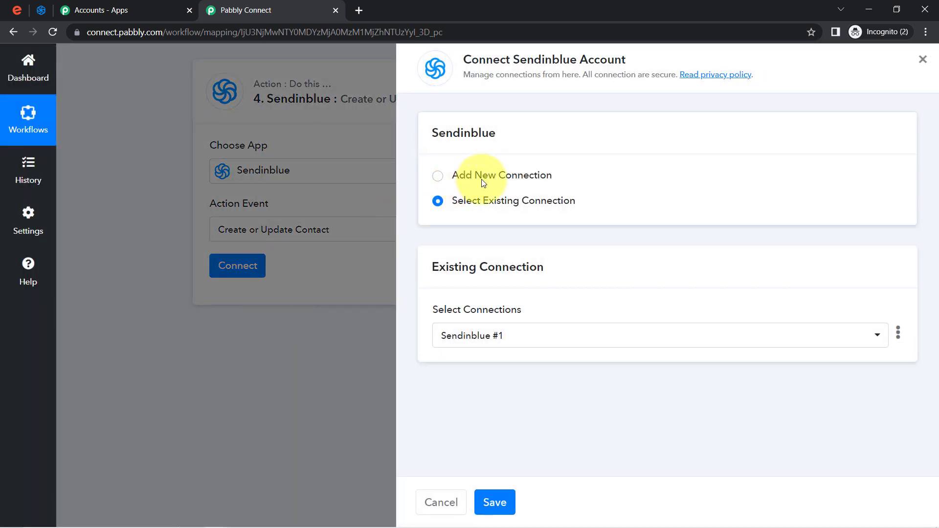
pyautogui.click(554, 178)
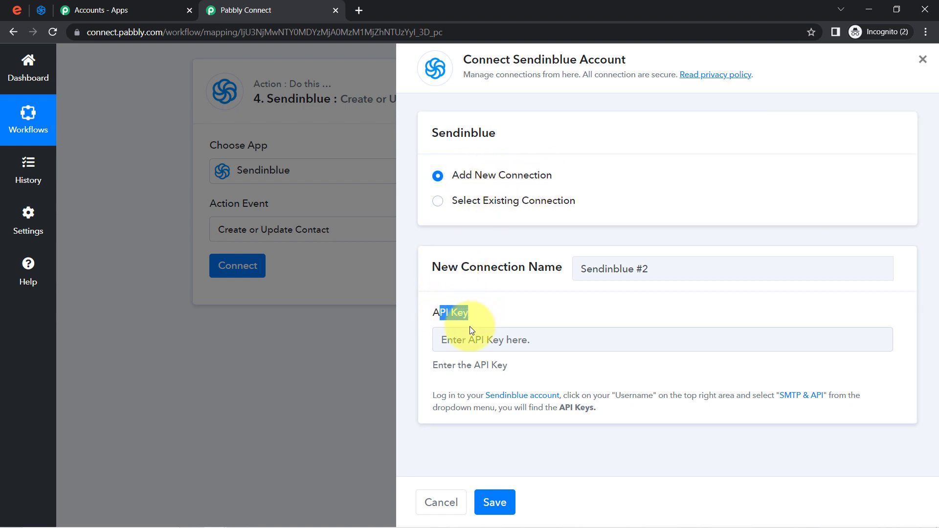
# Open Sendinblue's SMTP & API page from the API key help link in a new tab
pyautogui.moveTo(432, 397); pyautogui.dragTo(596, 409)
pyautogui.click(597, 409)
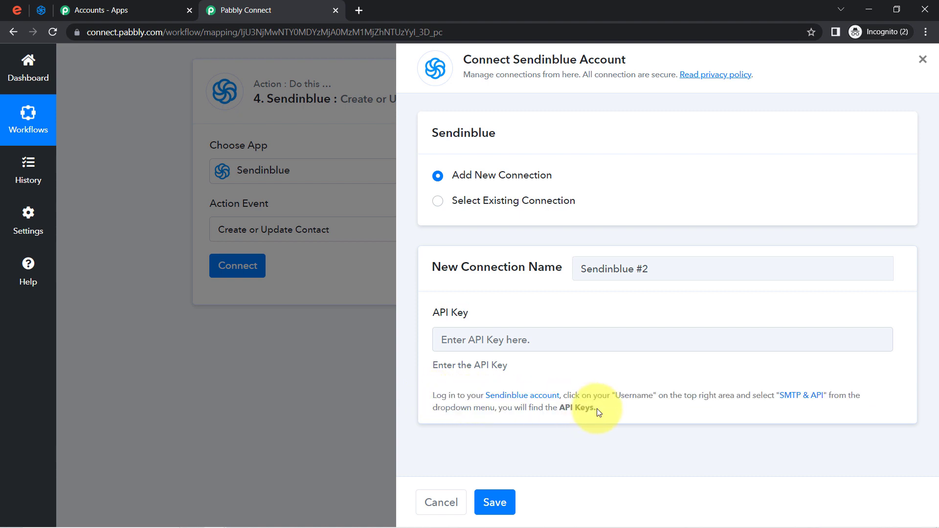
pyautogui.rightClick(791, 398)
pyautogui.click(802, 406)
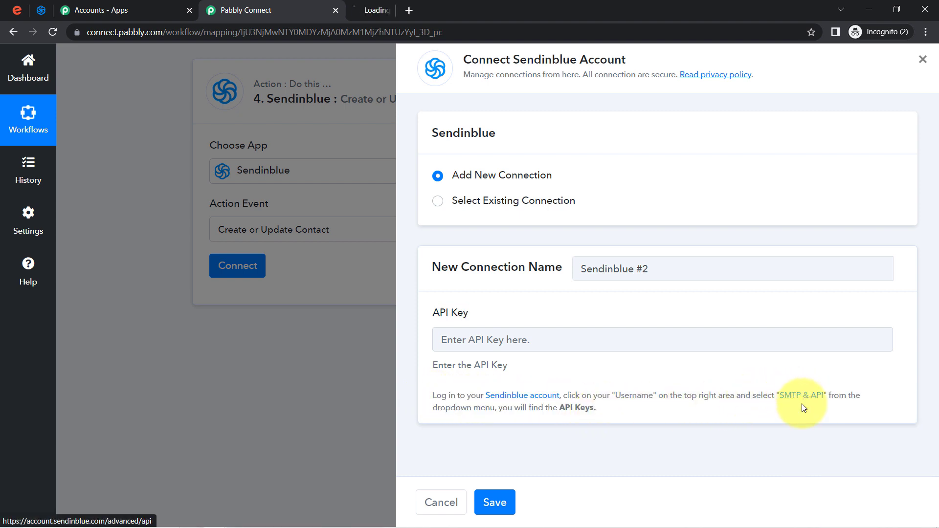
pyautogui.click(435, 11)
pyautogui.click(33, 10)
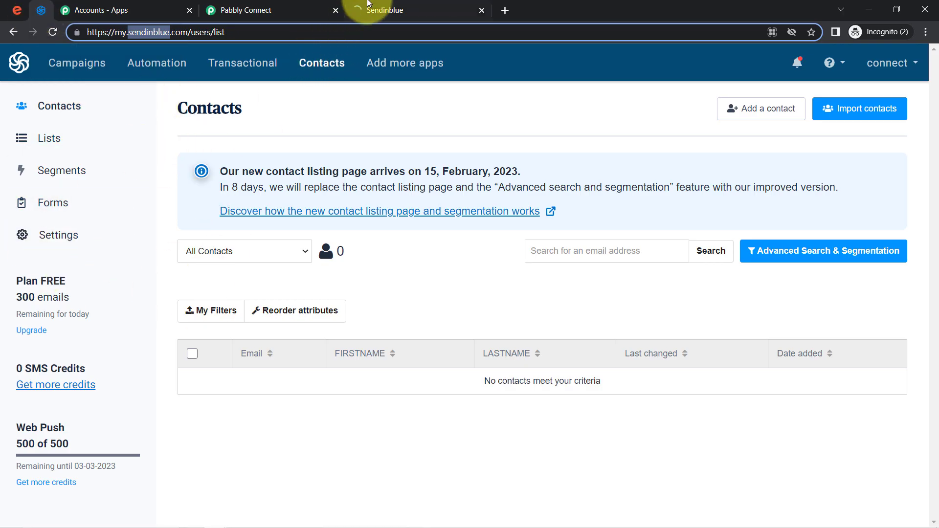
# View the Sendinblue API Keys list, start generating a new key, then return to Pabbly Connect
pyautogui.click(383, 9)
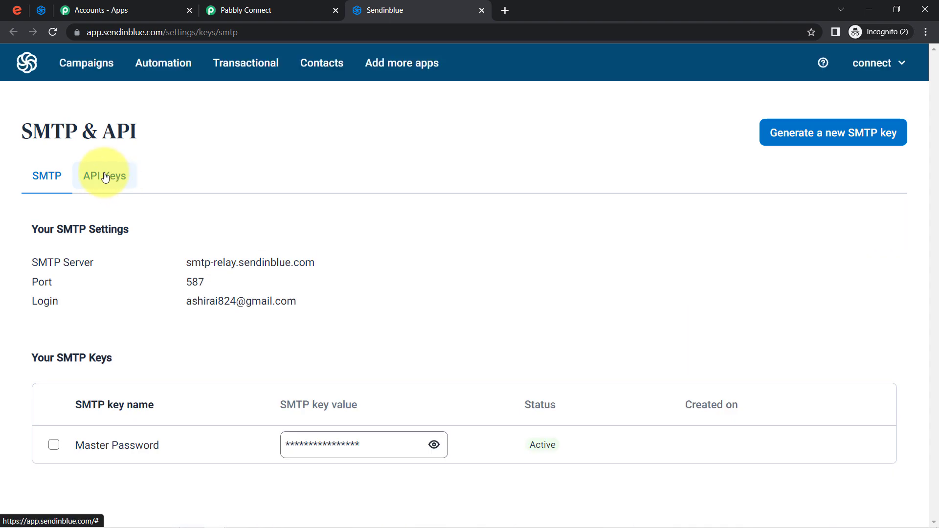
pyautogui.click(105, 177)
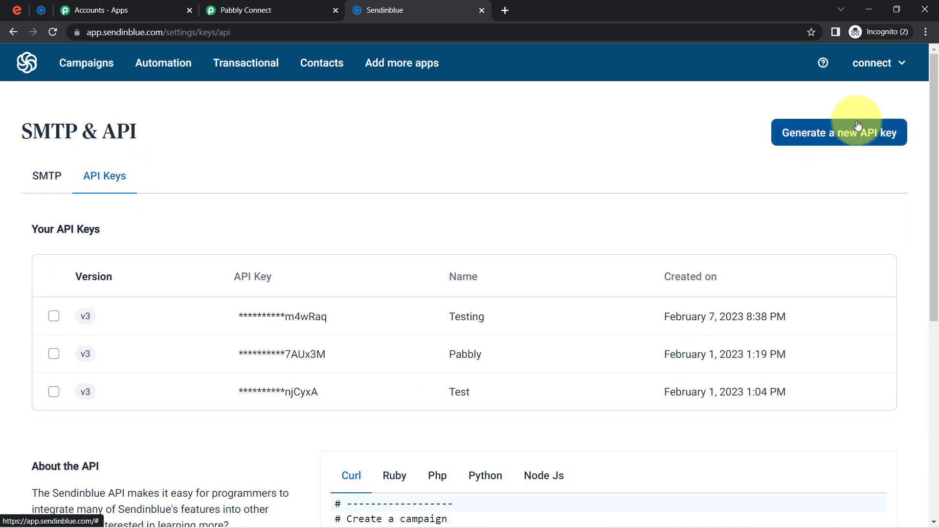
pyautogui.click(830, 133)
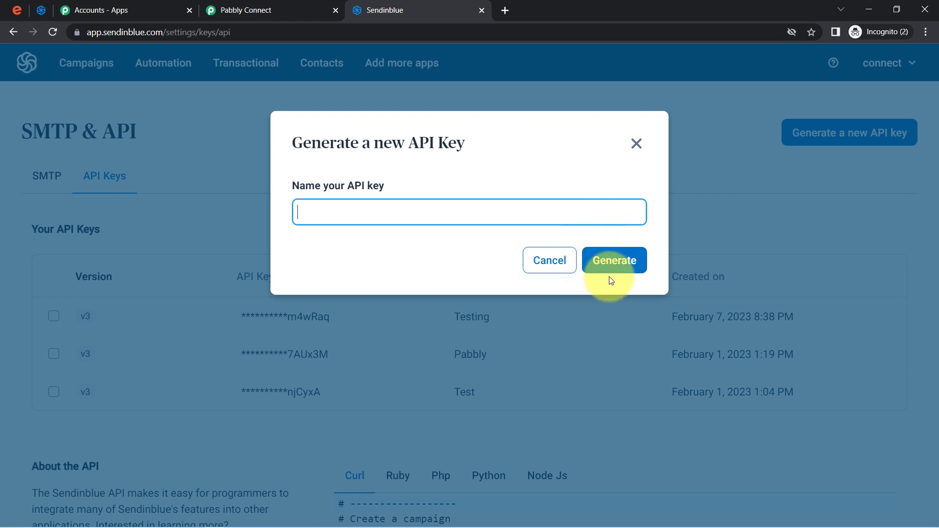
pyautogui.click(240, 10)
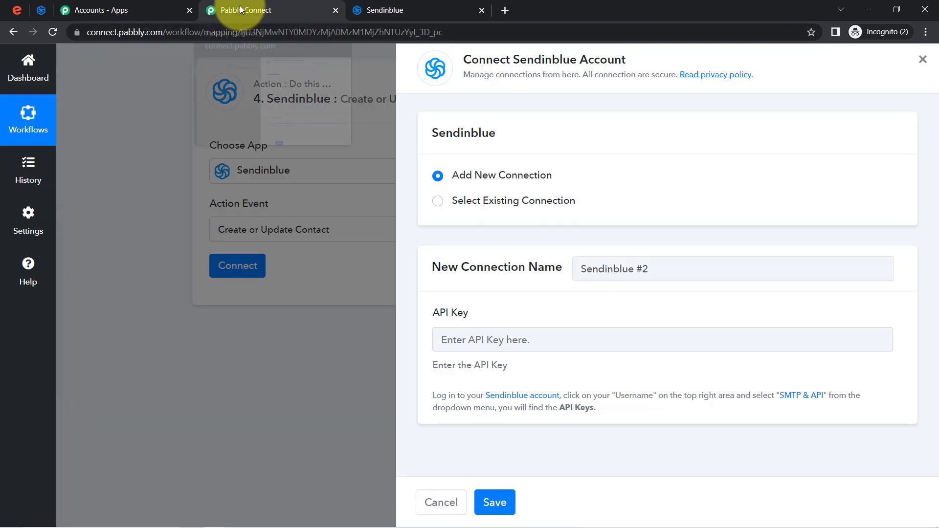
# Link the Sendinblue step to the existing Sendinblue #1 connection
pyautogui.click(486, 204)
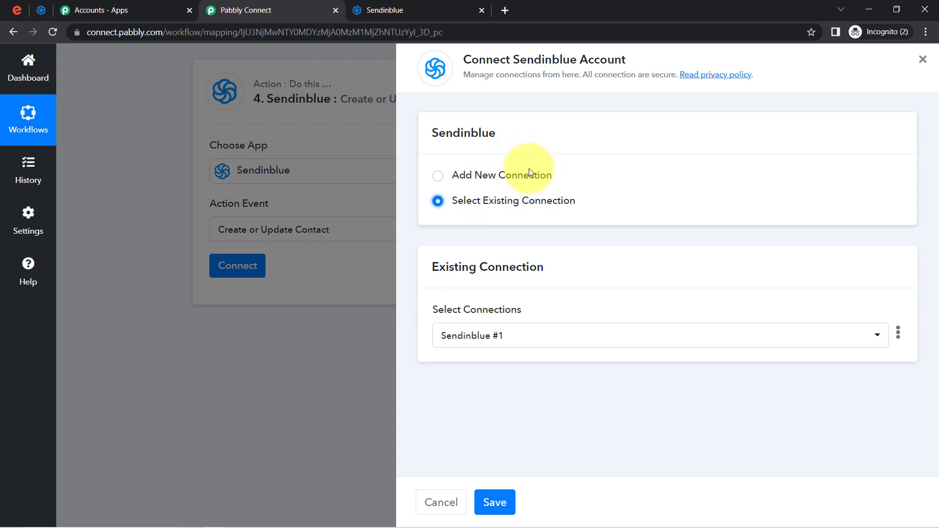
pyautogui.click(406, 11)
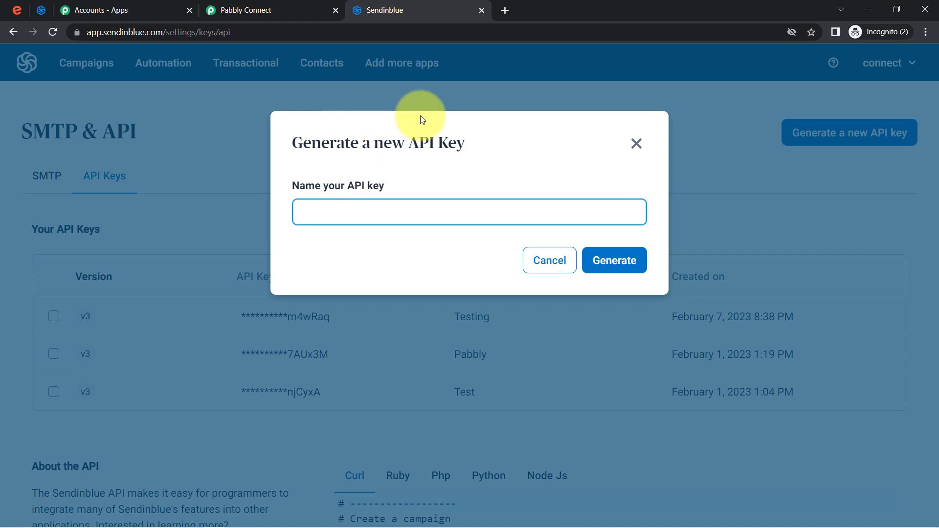
pyautogui.click(247, 10)
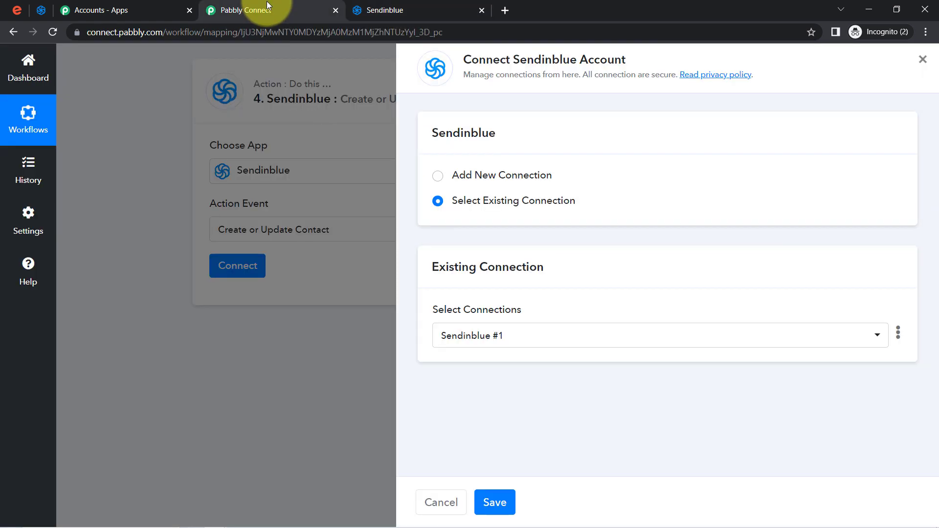
pyautogui.click(494, 503)
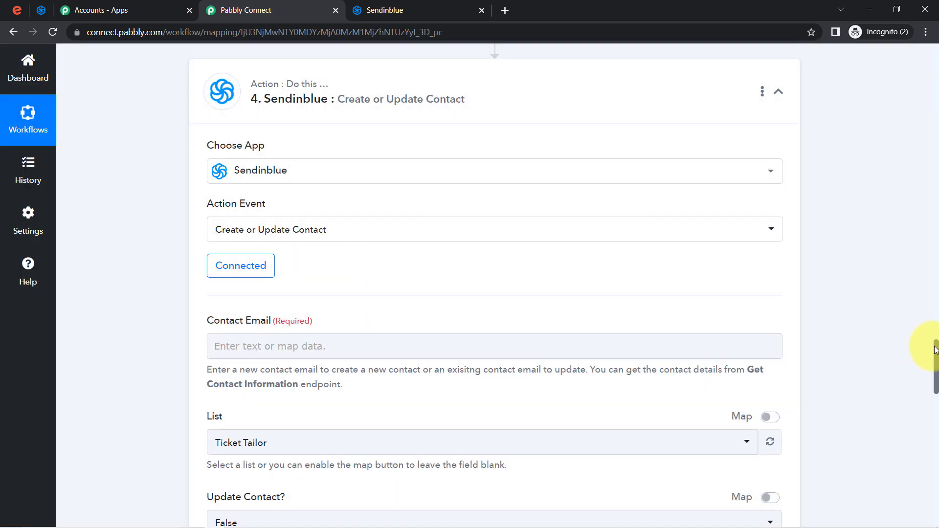
pyautogui.moveTo(936, 350); pyautogui.dragTo(935, 371)
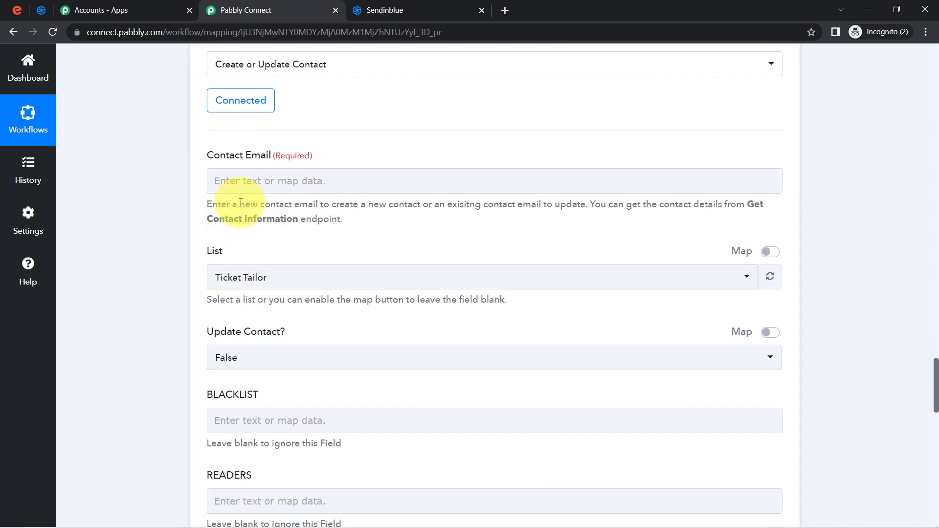
# Map the attendee's Profile Email into Contact Email
pyautogui.click(259, 181)
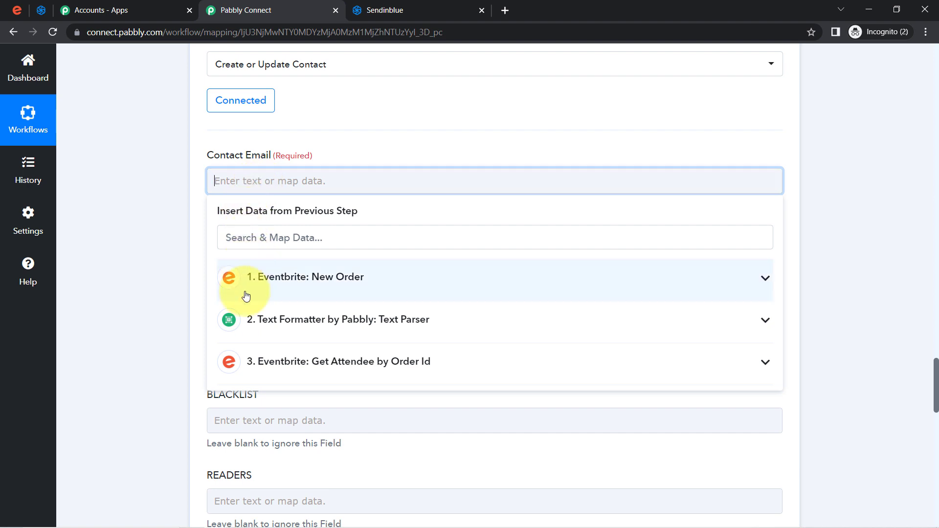
pyautogui.click(260, 361)
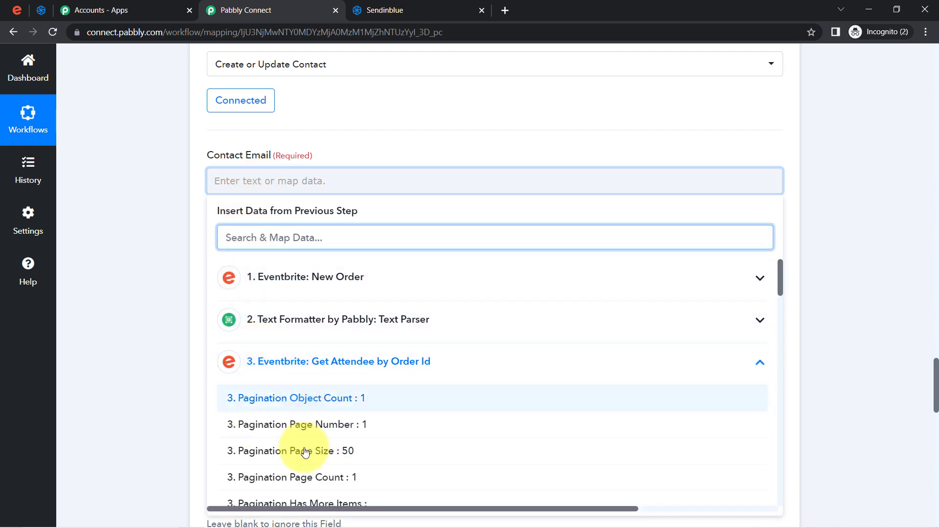
pyautogui.write('@')
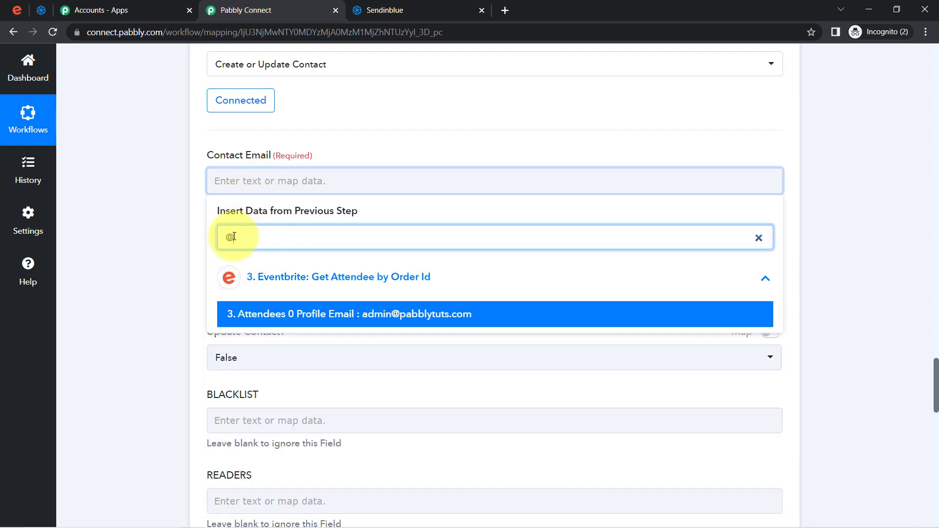
pyautogui.click(384, 321)
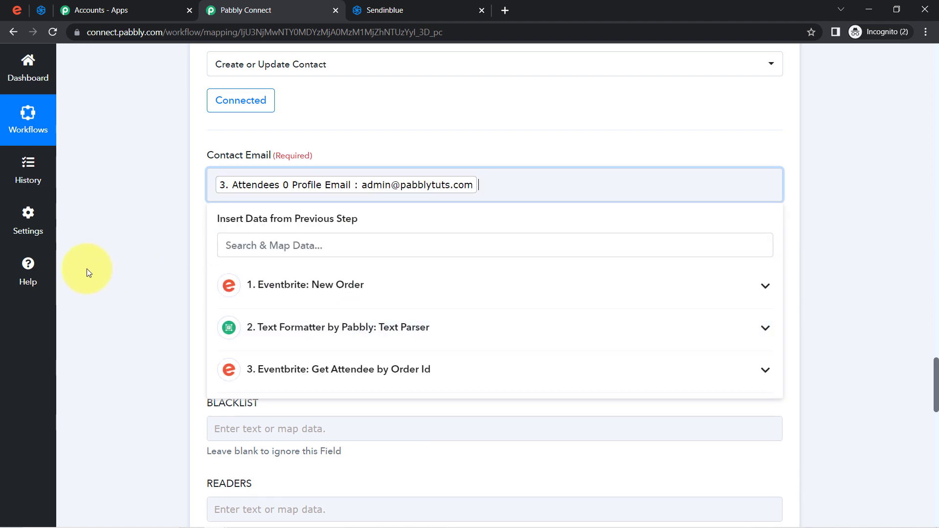
pyautogui.click(98, 275)
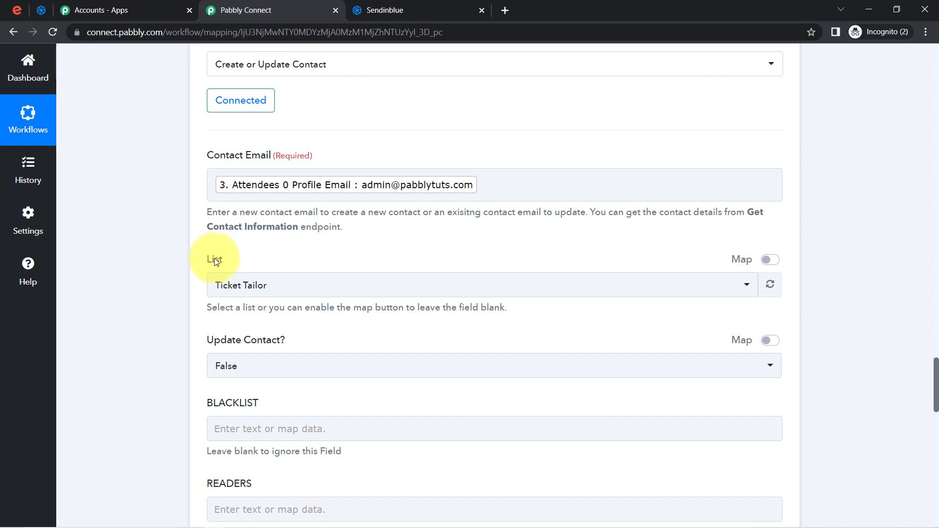
# Check Sendinblue's contact lists and keep Ticket Tailor as the contact list
pyautogui.click(43, 16)
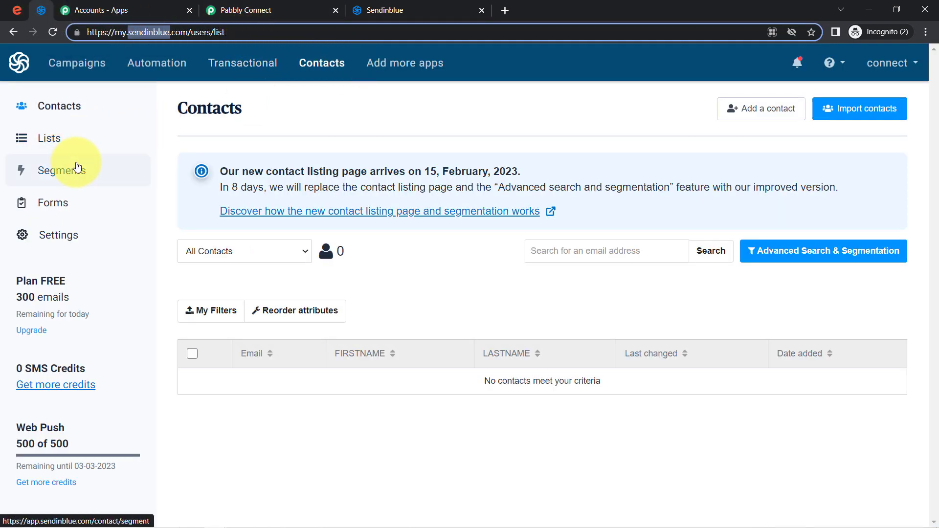
pyautogui.click(44, 143)
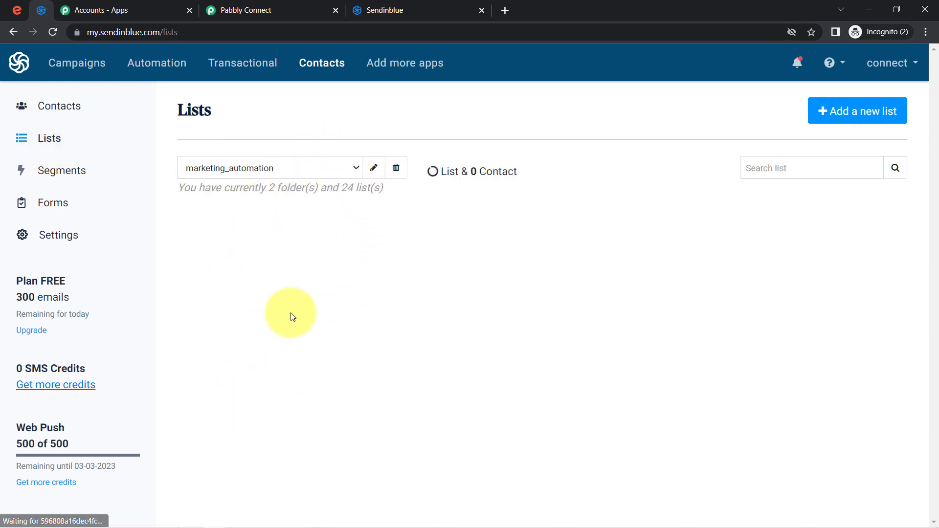
pyautogui.click(293, 10)
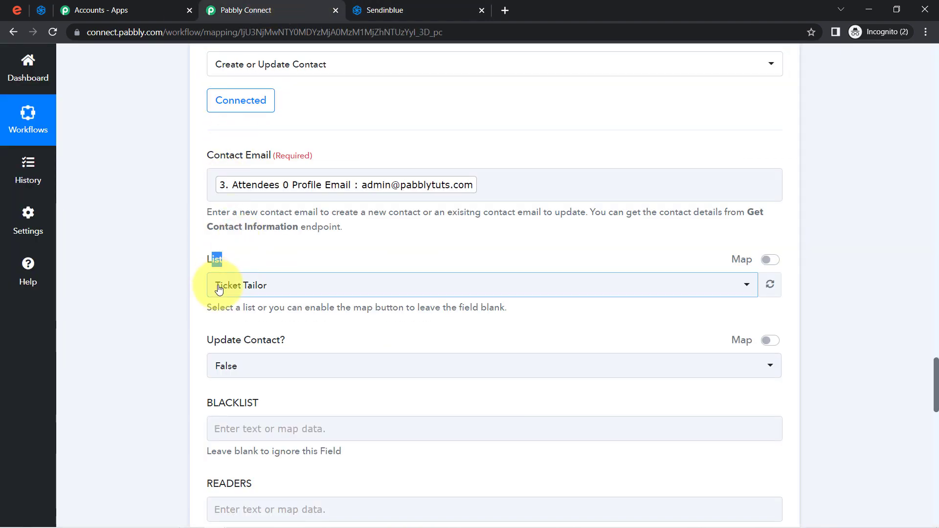
pyautogui.click(219, 289)
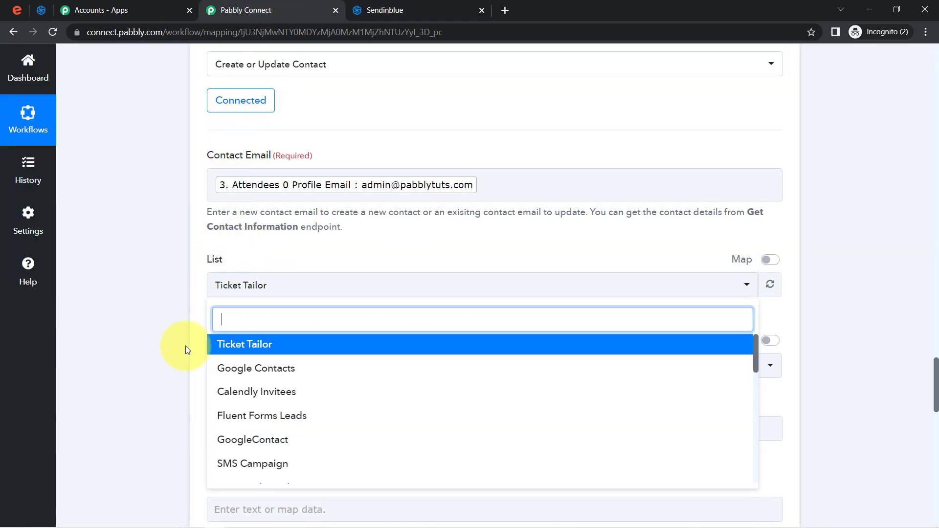
pyautogui.click(101, 303)
pyautogui.moveTo(935, 371); pyautogui.dragTo(936, 383)
pyautogui.click(279, 177)
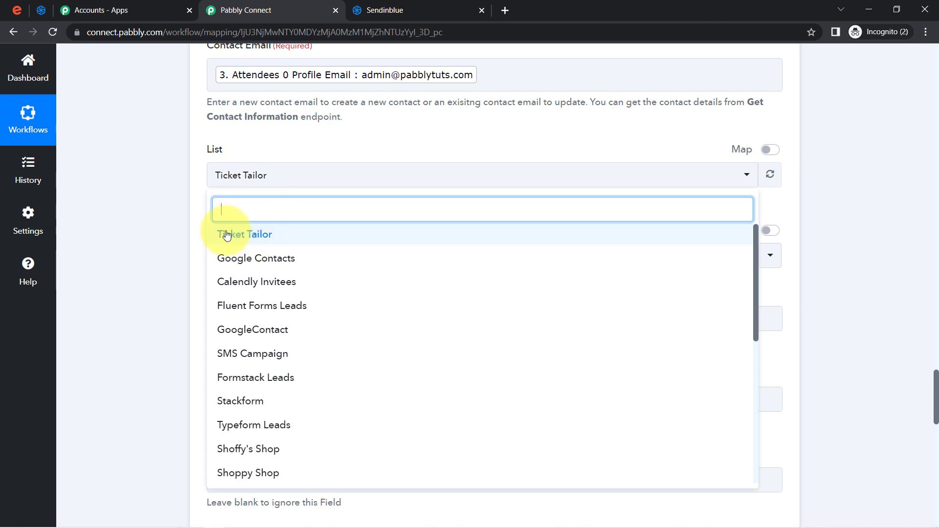
pyautogui.click(186, 244)
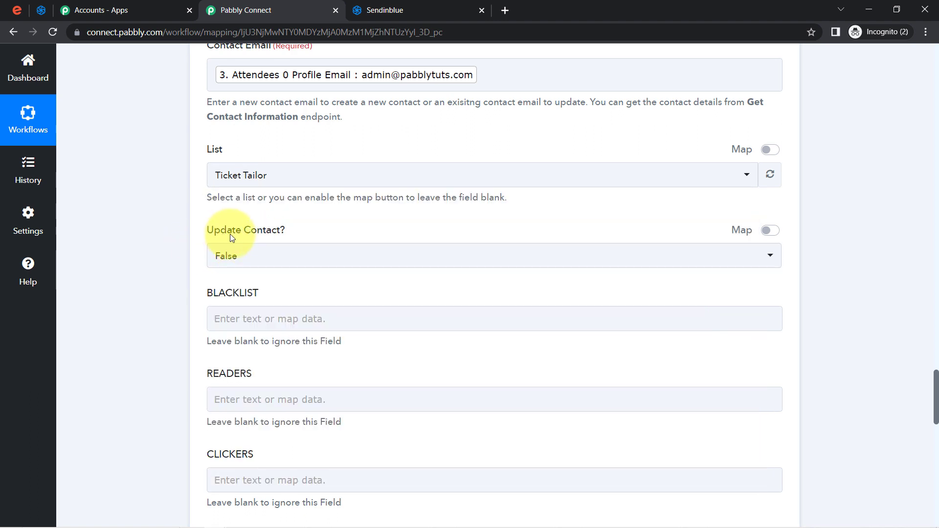
pyautogui.moveTo(221, 230); pyautogui.dragTo(298, 236)
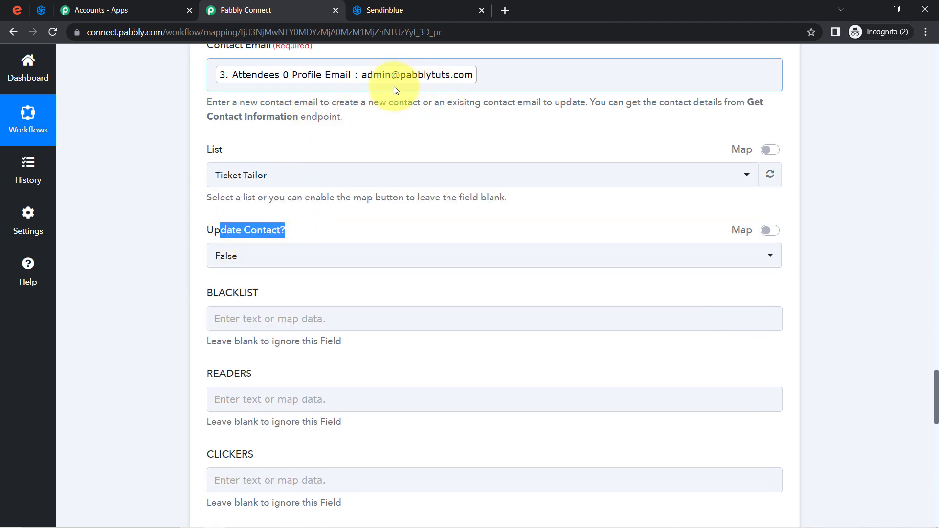
pyautogui.click(235, 239)
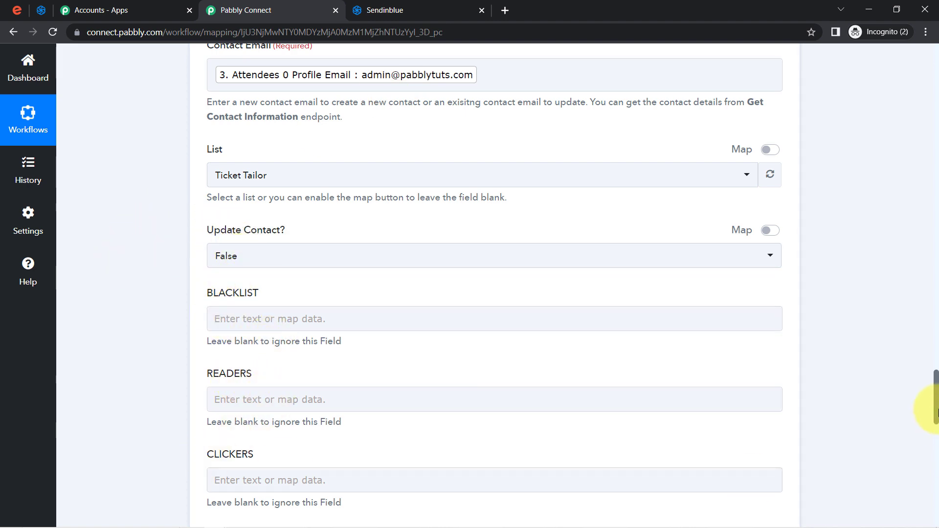
pyautogui.moveTo(935, 385); pyautogui.dragTo(924, 441)
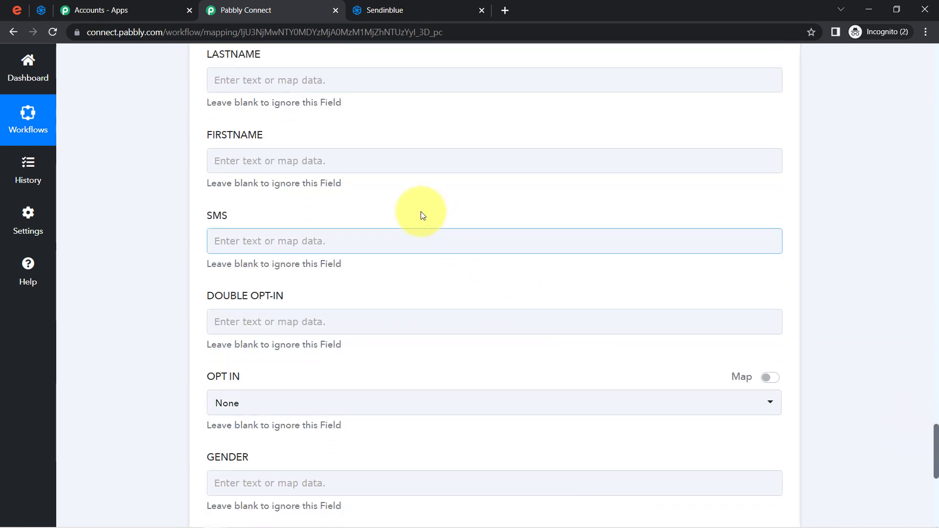
# Map Profile Last Name into LASTNAME and Profile First Name (Dummy) into FIRSTNAME
pyautogui.click(254, 82)
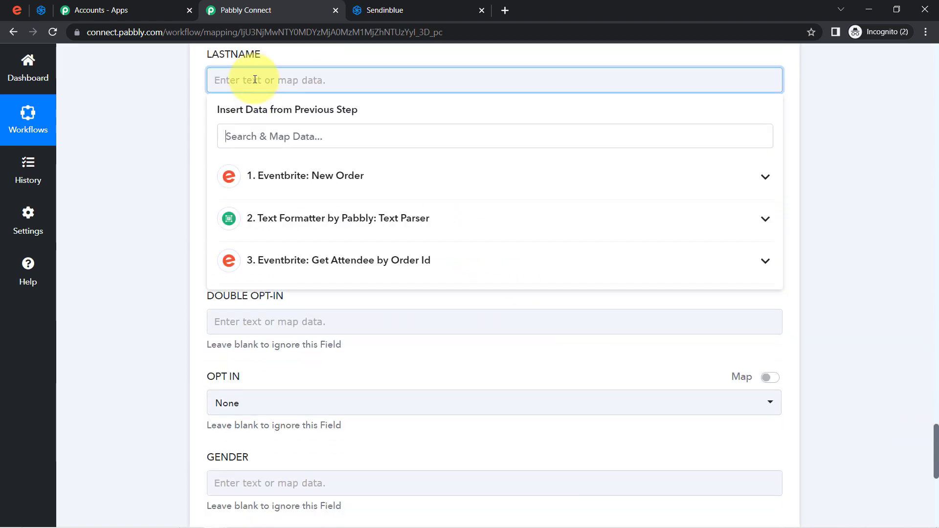
pyautogui.click(246, 138)
pyautogui.write('last')
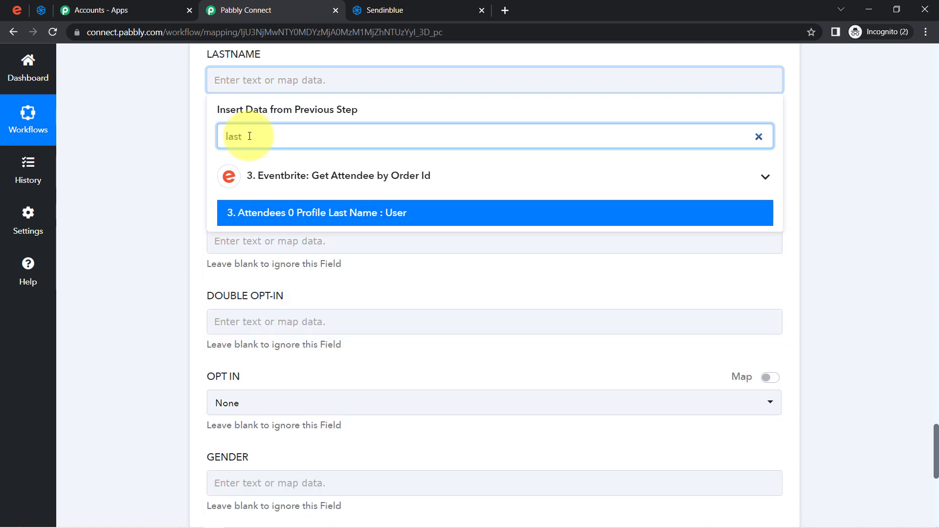
pyautogui.click(273, 212)
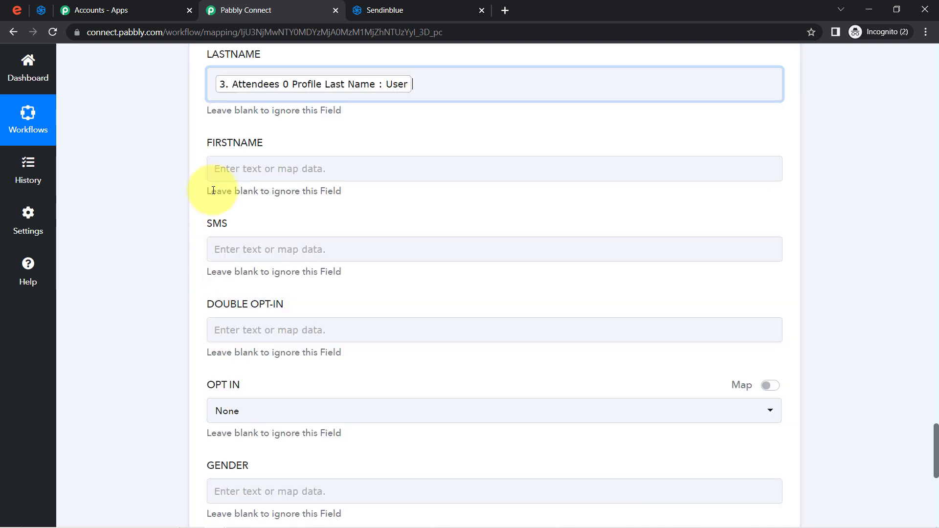
pyautogui.click(242, 171)
pyautogui.click(226, 225)
pyautogui.write('dumm')
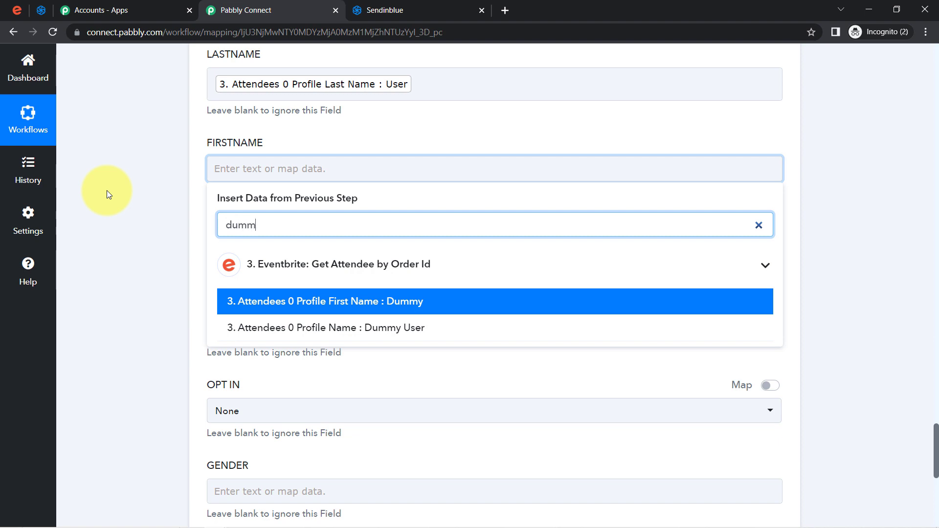
pyautogui.click(235, 304)
pyautogui.click(157, 288)
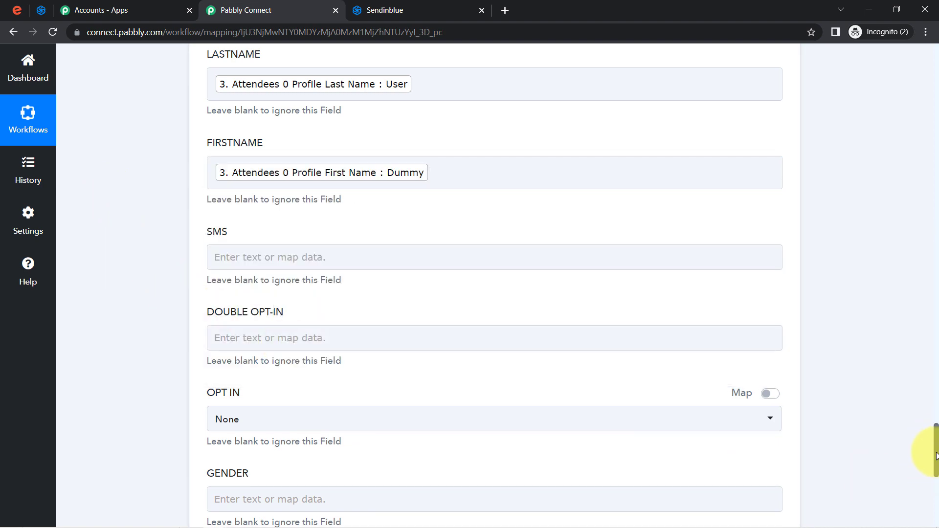
pyautogui.moveTo(935, 455); pyautogui.dragTo(935, 494)
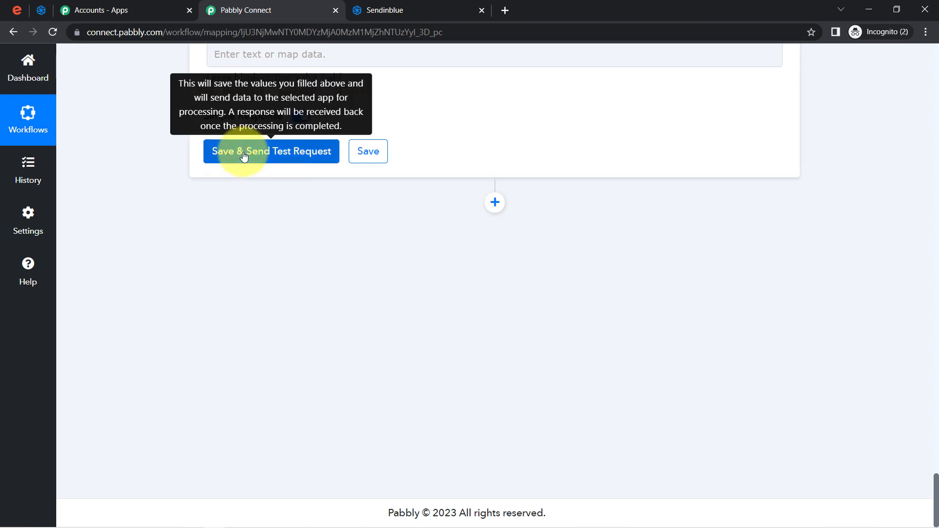
# Confirm Sendinblue's contacts list is still empty, then return to the workflow
pyautogui.click(41, 10)
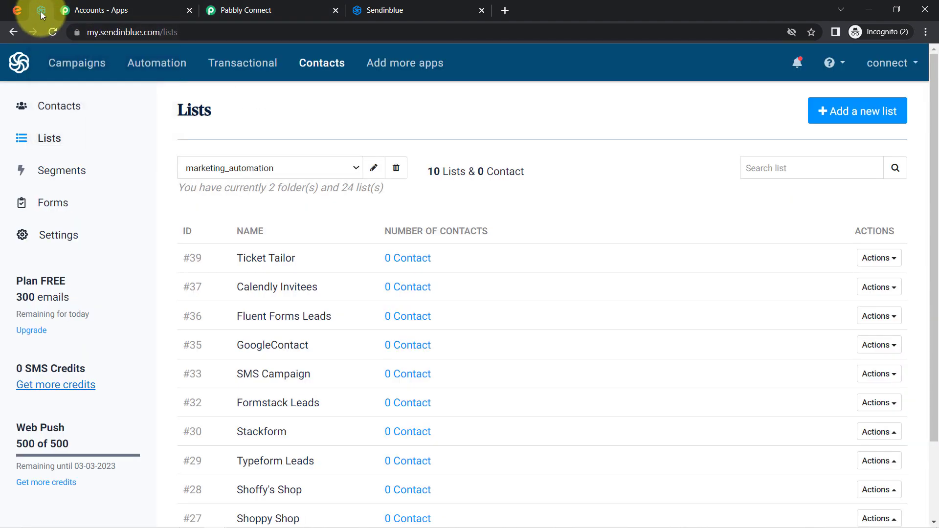
pyautogui.click(326, 65)
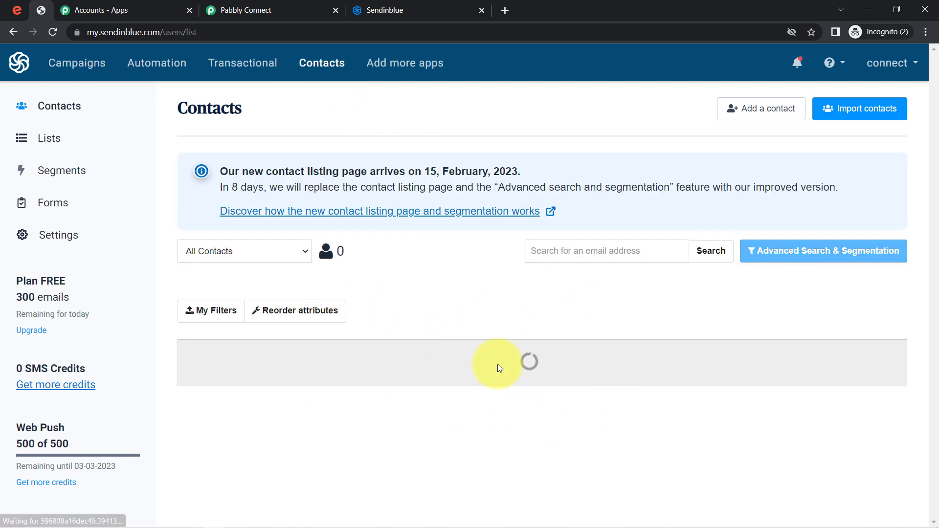
pyautogui.moveTo(508, 382); pyautogui.dragTo(587, 380)
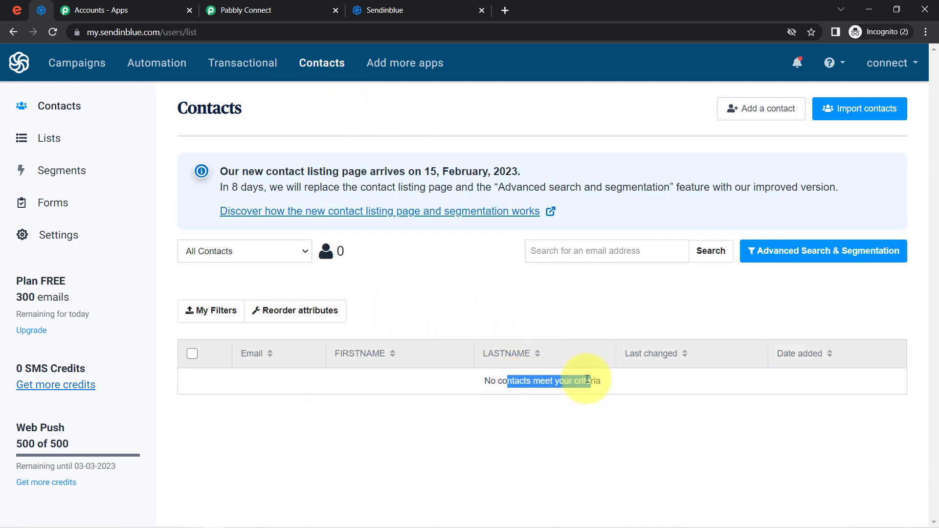
pyautogui.click(280, 4)
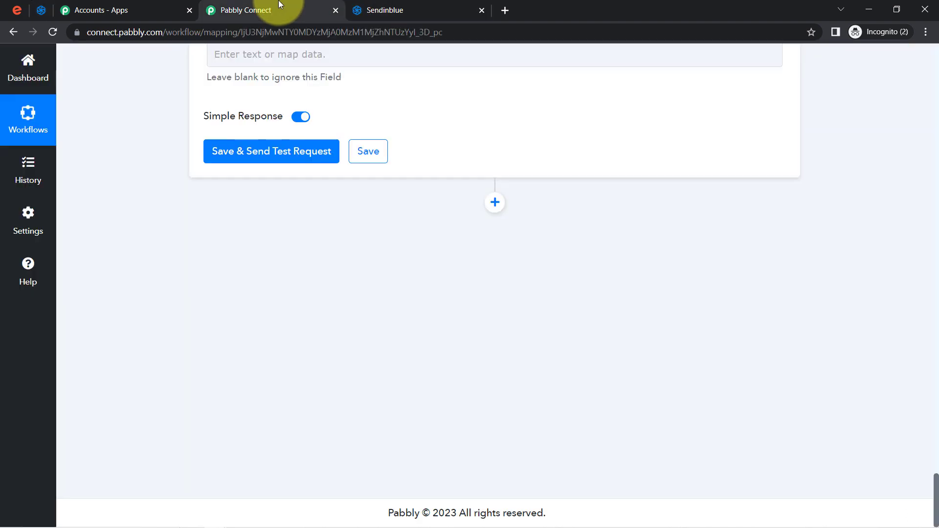
# Send the Sendinblue contact step's test (response Id 208) and confirm Dummy User appears in Sendinblue contacts
pyautogui.click(235, 151)
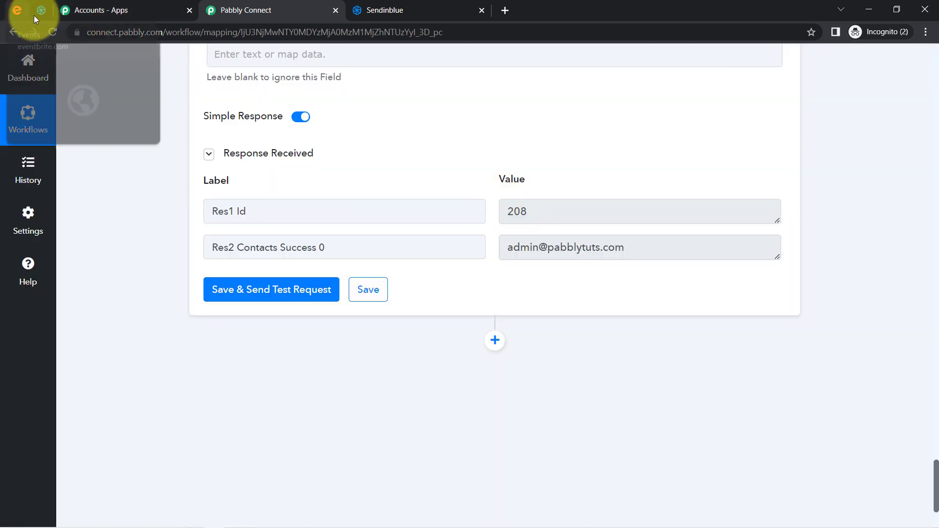
pyautogui.click(38, 14)
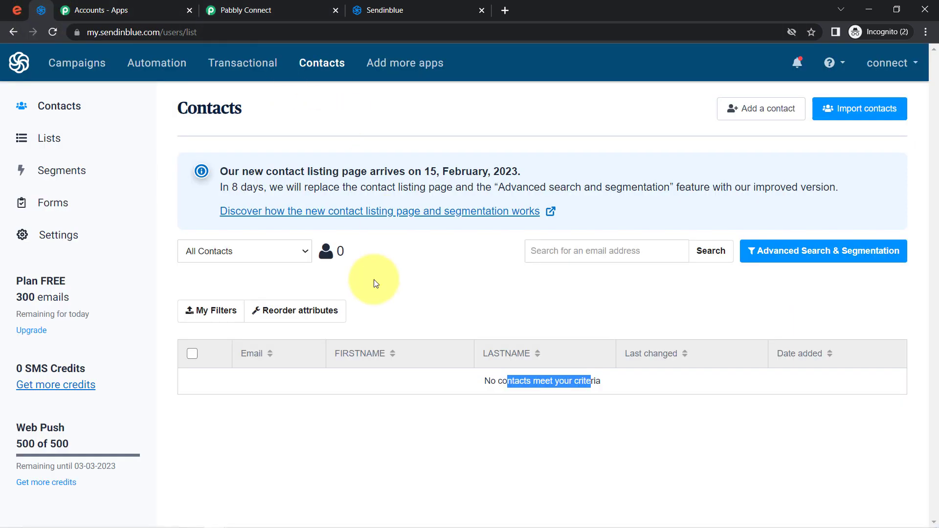
pyautogui.click(56, 34)
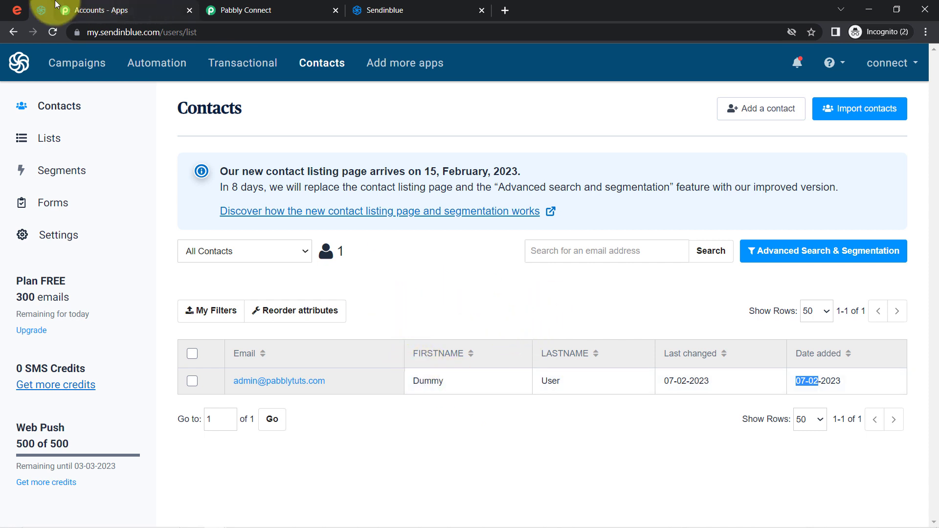
pyautogui.click(19, 10)
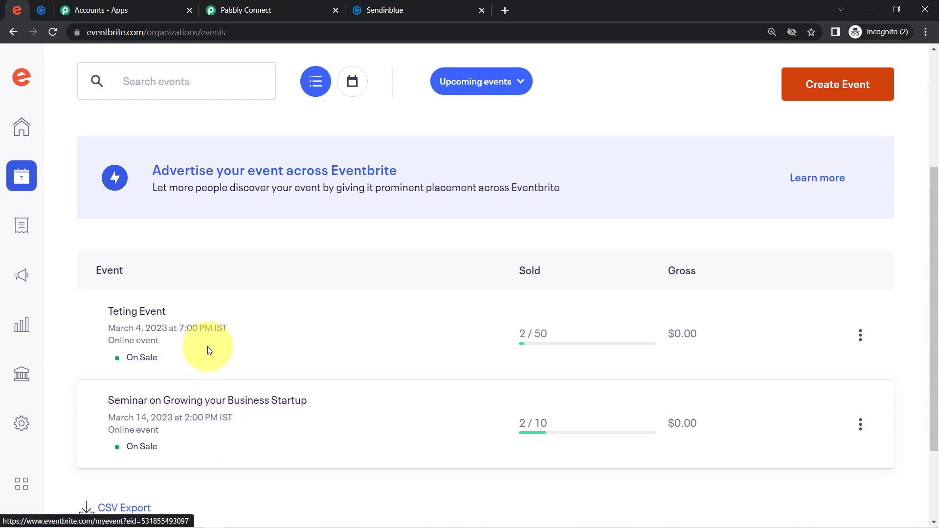
pyautogui.click(385, 7)
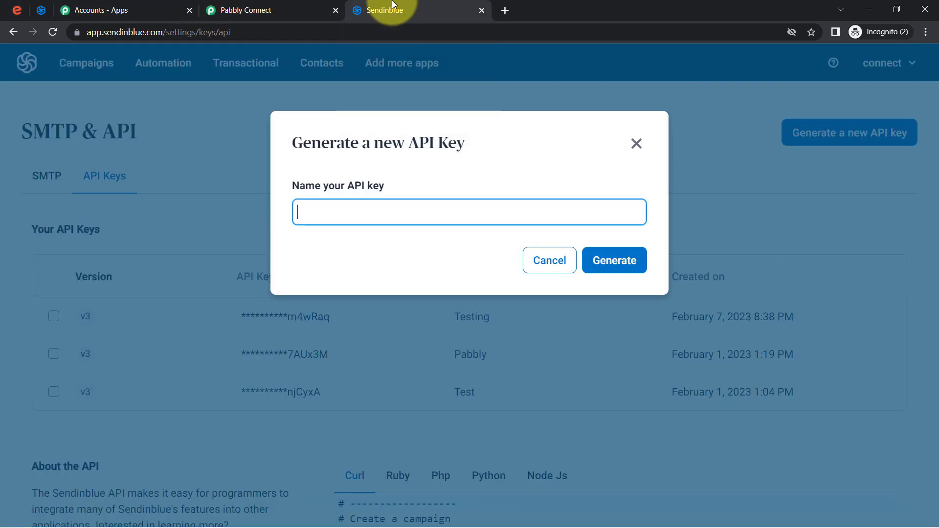
pyautogui.click(46, 14)
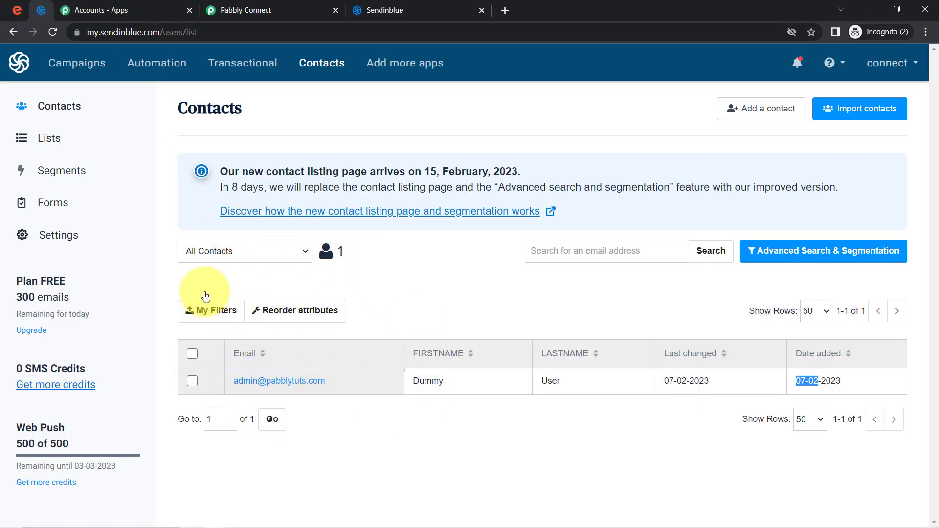
pyautogui.click(252, 9)
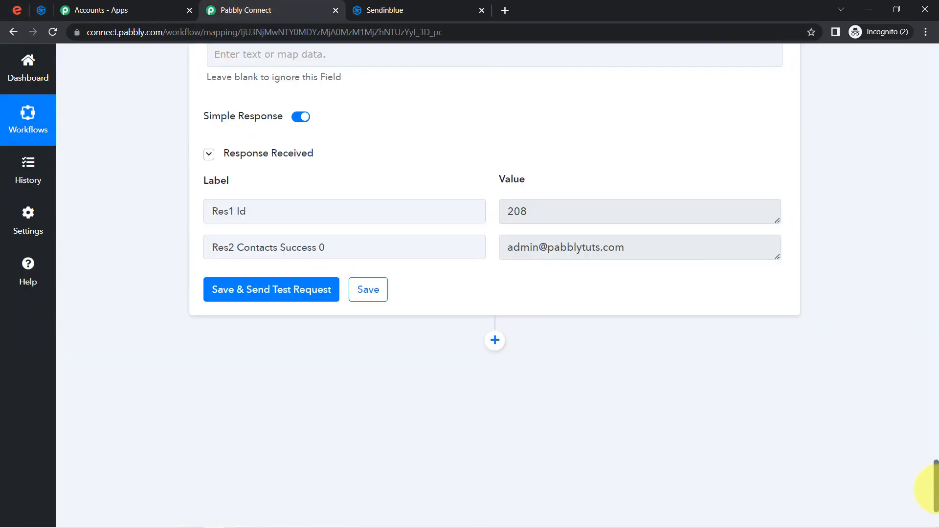
# Collapse the Eventbrite trigger, Text Formatter and Eventbrite attendee lookup steps
pyautogui.moveTo(938, 500); pyautogui.dragTo(937, 77)
pyautogui.click(379, 242)
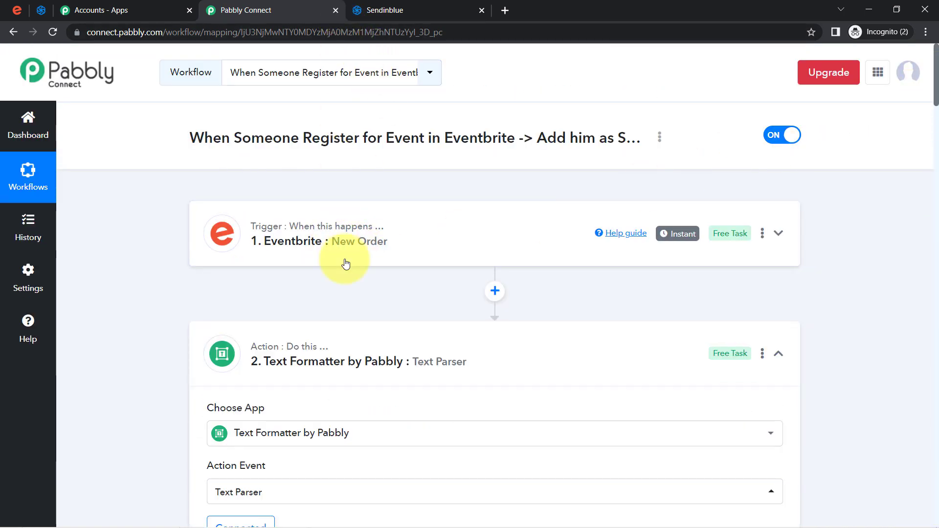
pyautogui.click(342, 353)
pyautogui.click(373, 473)
pyautogui.moveTo(934, 60); pyautogui.dragTo(933, 124)
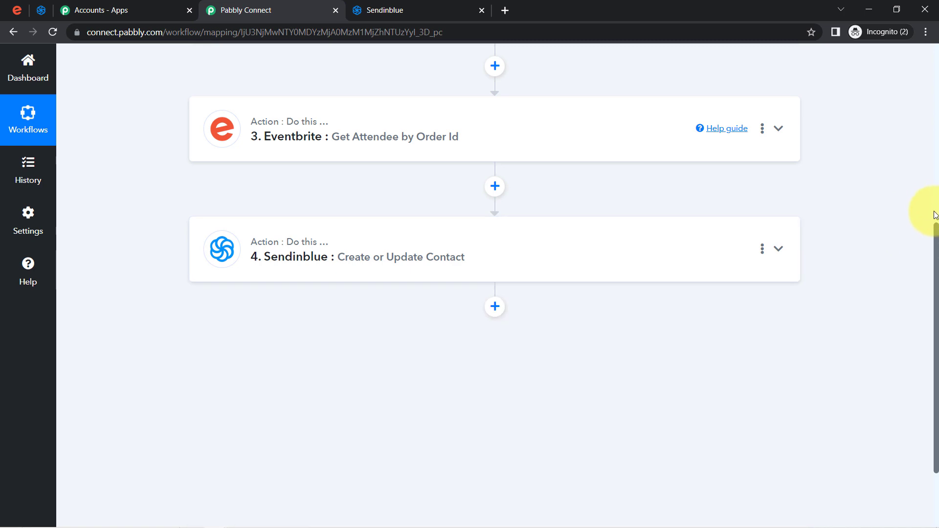
pyautogui.moveTo(936, 234); pyautogui.dragTo(936, 101)
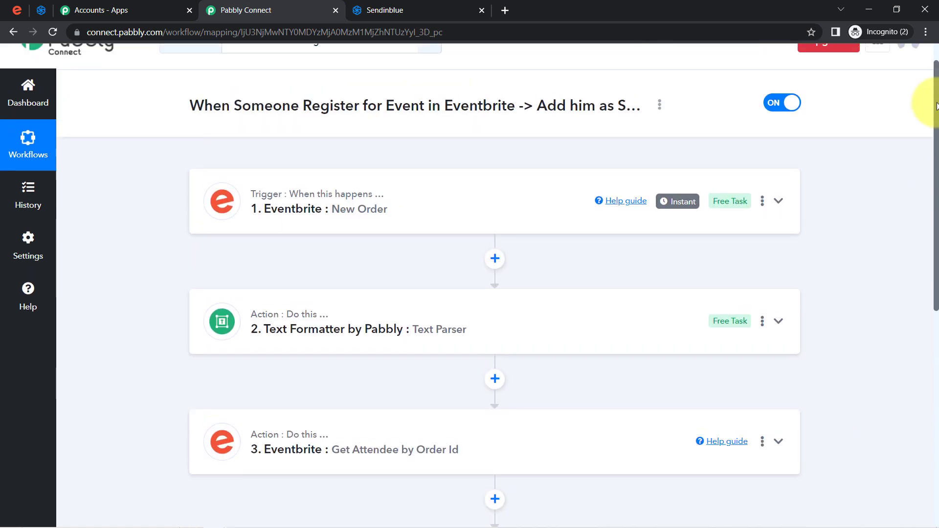
# Copy the workflow's share link from the Share Workflow dialog, then close it
pyautogui.click(660, 105)
pyautogui.click(568, 174)
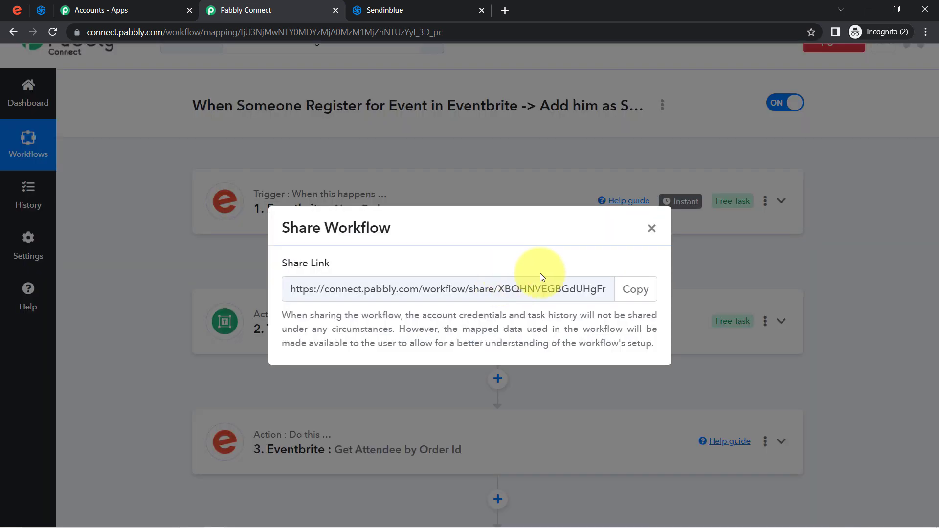
pyautogui.click(630, 289)
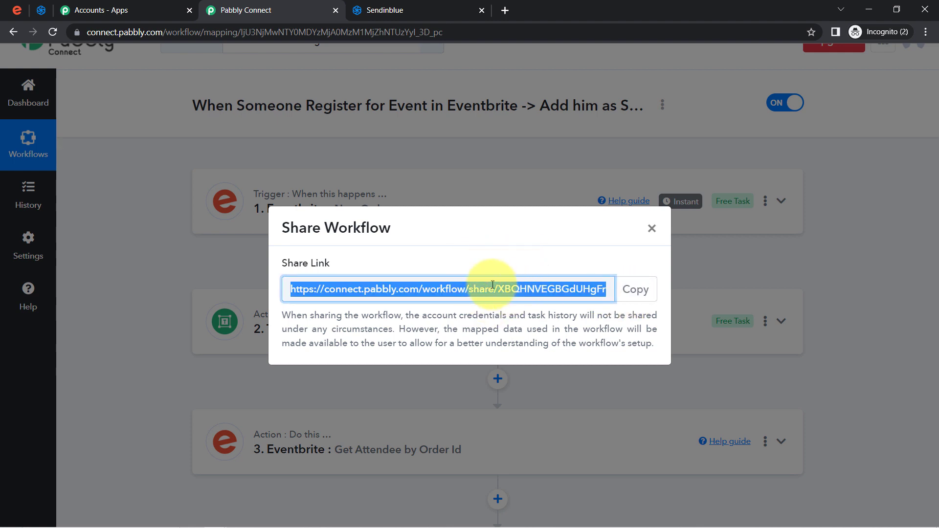
pyautogui.click(652, 229)
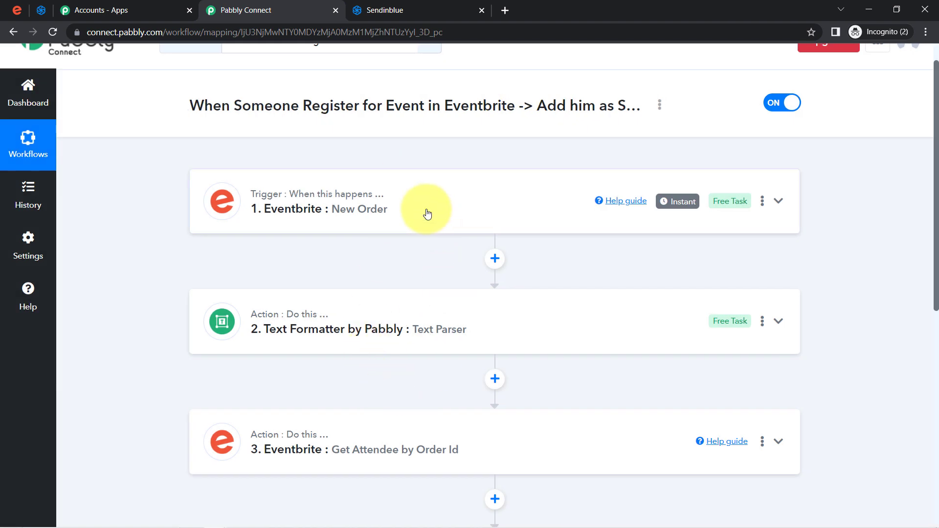
# Expand the Sendinblue Create or Update Contact step and keep its List on Ticket Tailor
pyautogui.moveTo(936, 133); pyautogui.dragTo(938, 341)
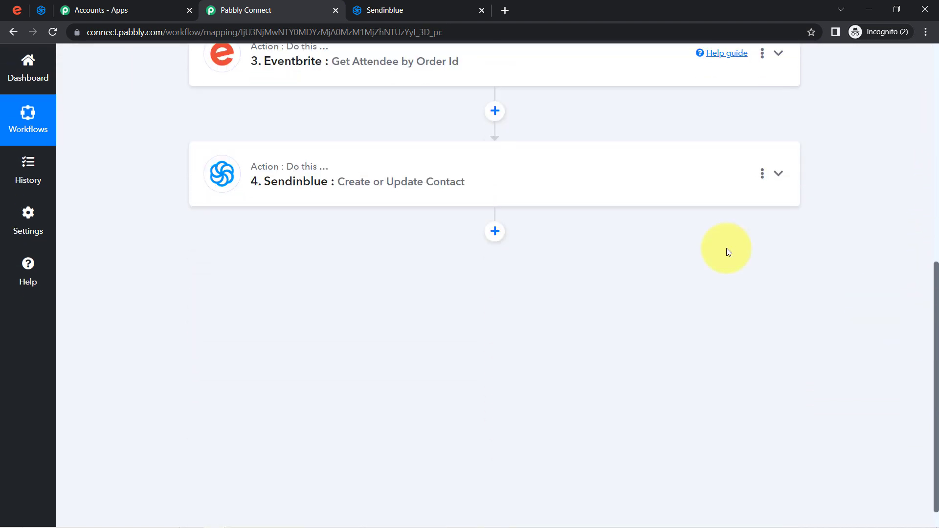
pyautogui.click(380, 171)
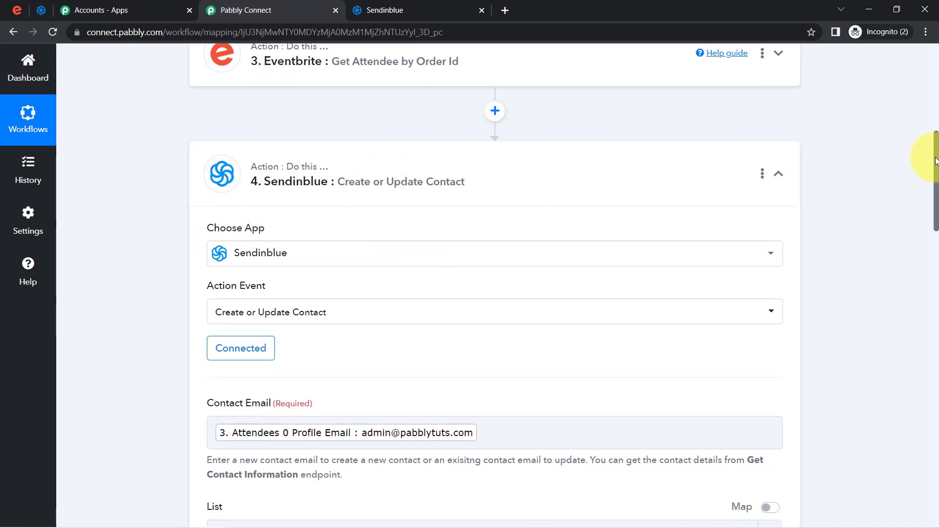
pyautogui.moveTo(936, 157); pyautogui.dragTo(936, 220)
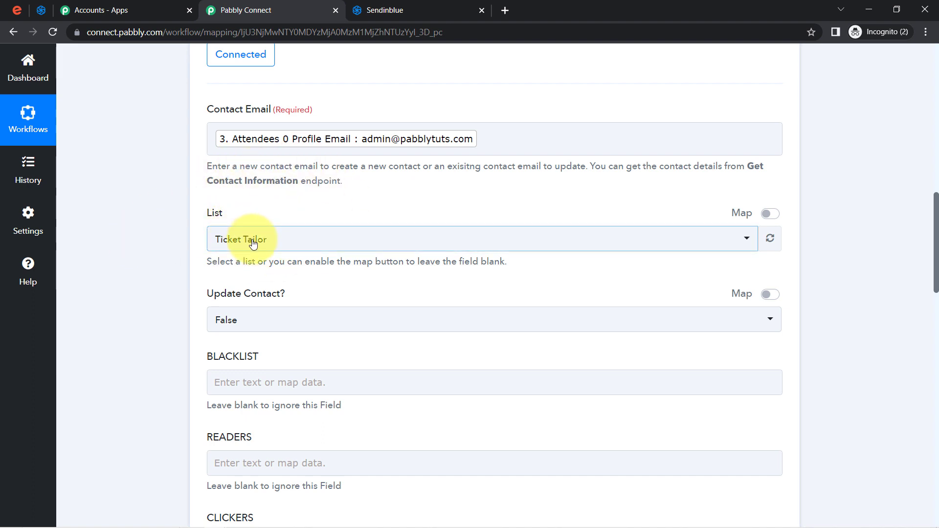
pyautogui.click(237, 239)
pyautogui.click(225, 249)
pyautogui.click(194, 280)
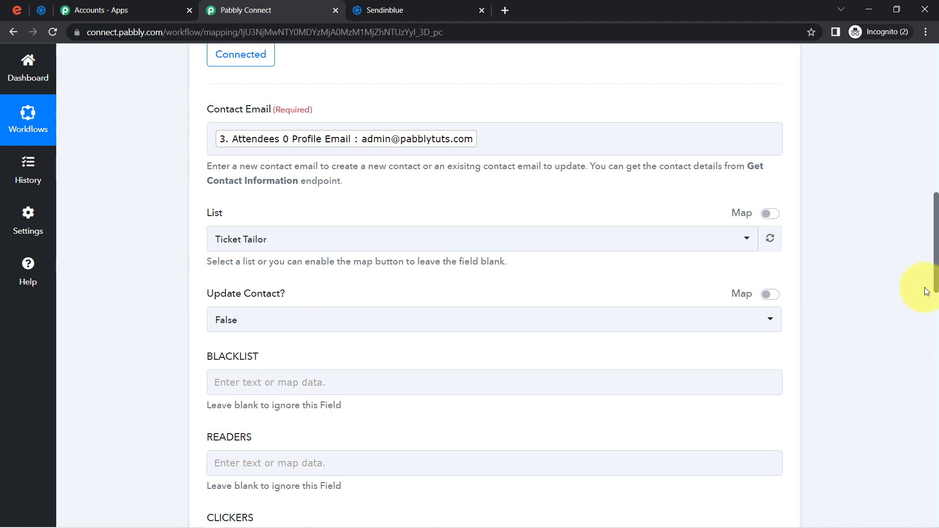